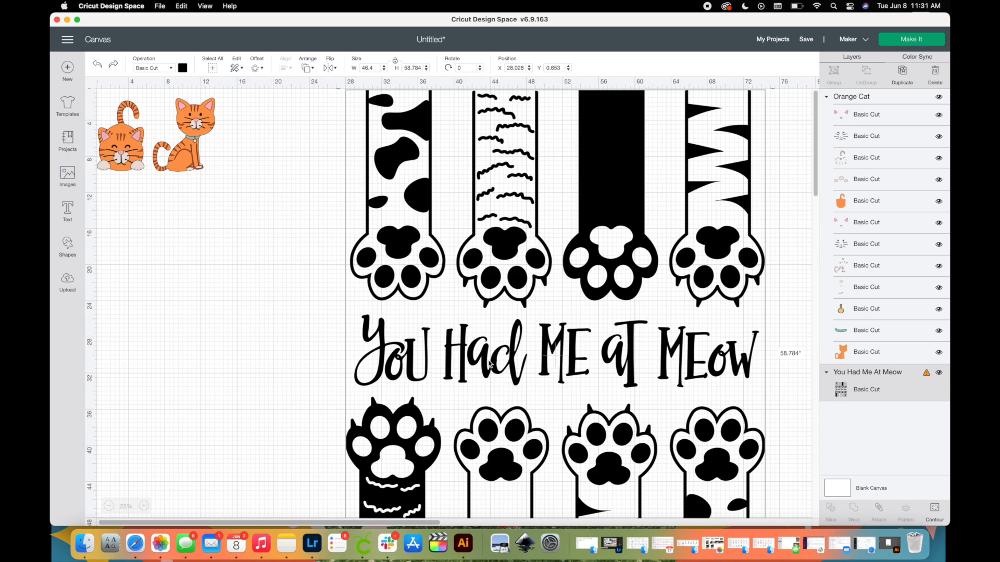
Move the "You Had Me At Meow" design farther from the orange cats and place a square in the cleared canvas space.
left_click_drag(626, 179, 818, 183)
left_click(418, 205)
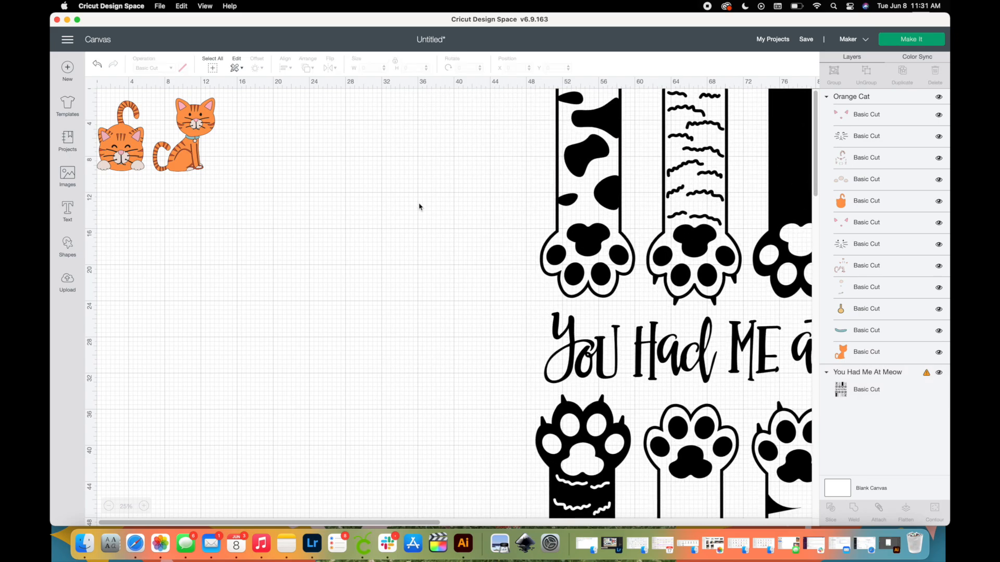
left_click(73, 254)
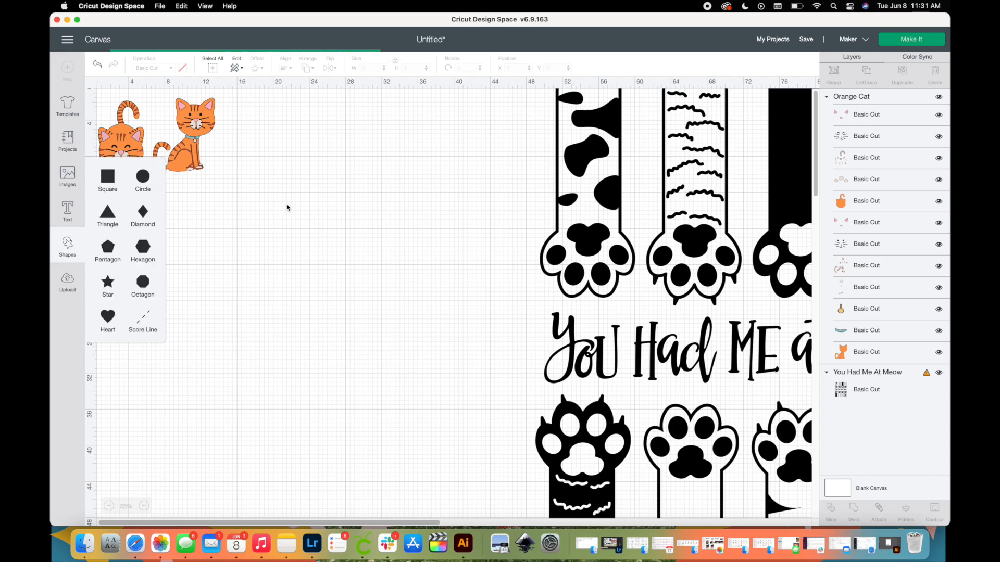
left_click(108, 177)
left_click_drag(123, 110, 410, 233)
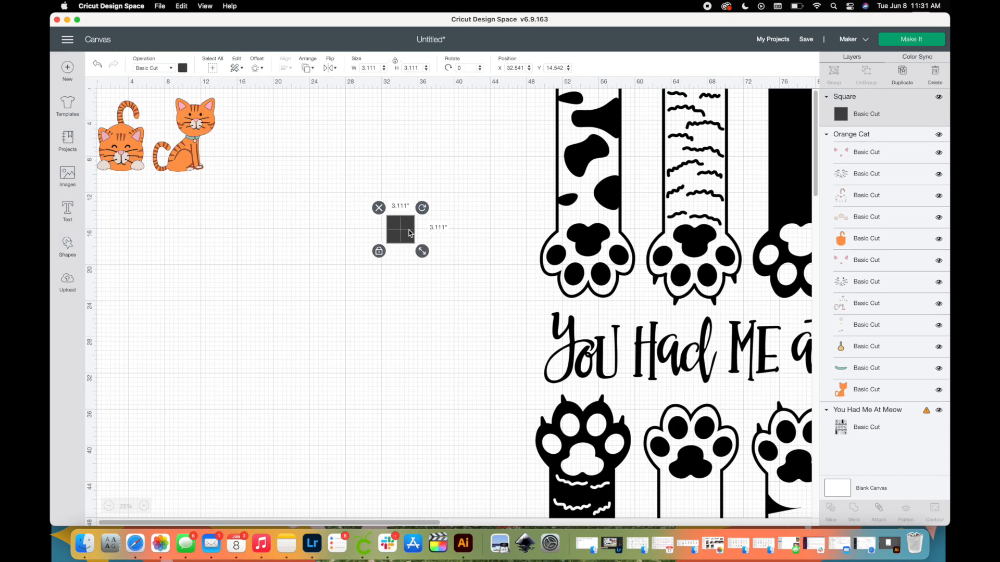
Resize the square with unlocked proportions to 29 by 38 inches and place it between the orange cats and the paw design.
left_click(395, 63)
double_click(378, 67)
type("29")
key("Tab")
type("2")
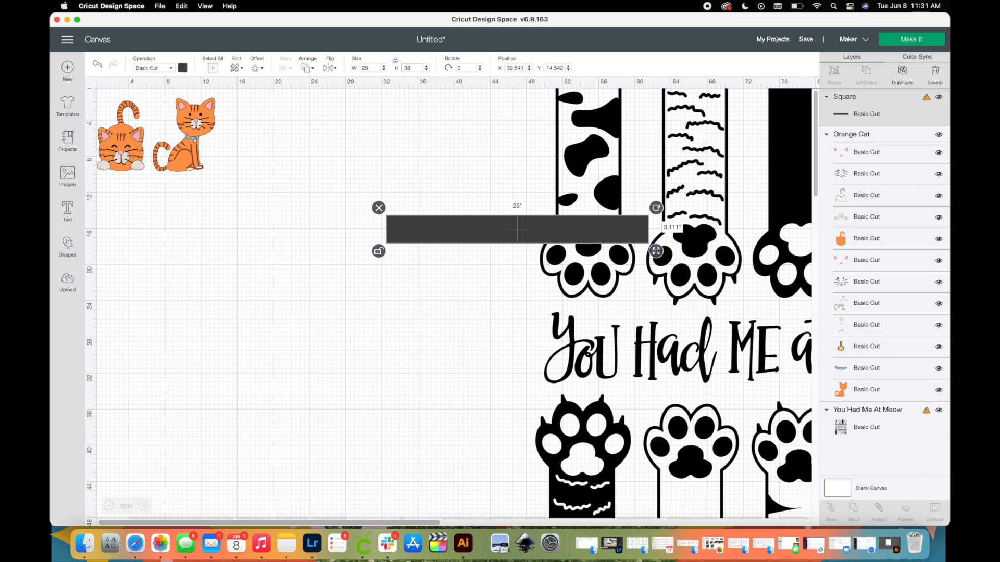
key("Return")
left_click_drag(489, 290, 343, 209)
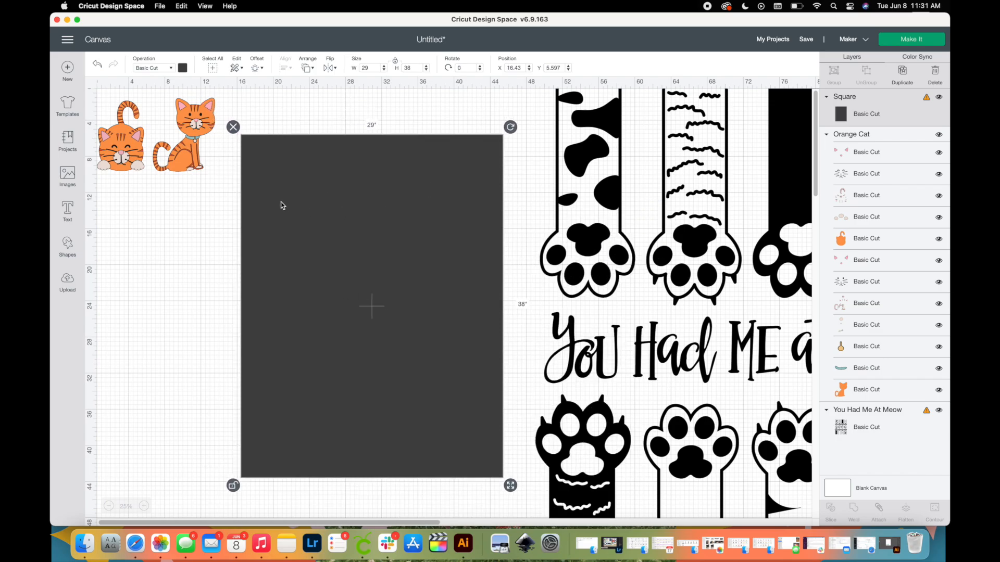
Recolor the 29 by 38 inch rectangle light gray.
left_click(183, 68)
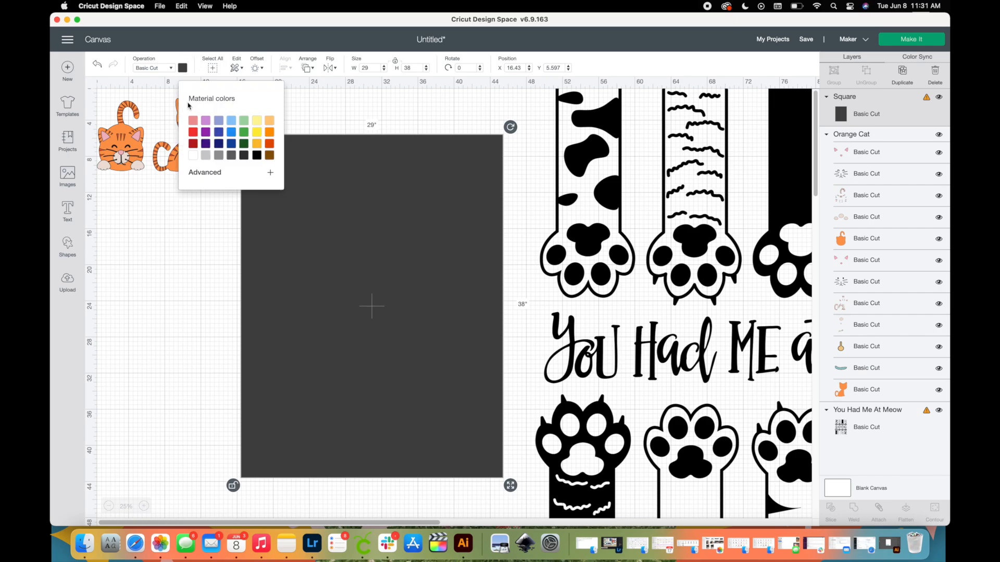
left_click(206, 156)
left_click(183, 334)
Ungroup the orange cat image and delete all pieces of the crouching cat with the raised tail.
left_click(190, 170)
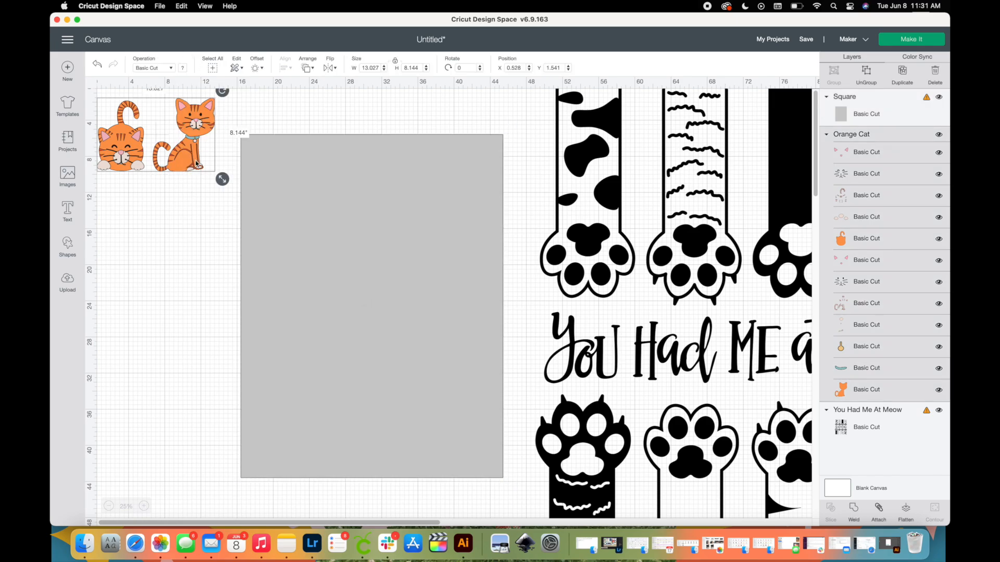
left_click(866, 74)
left_click(186, 210)
left_click_drag(139, 198, 109, 84)
key("Delete")
Group the pieces of the sitting orange cat and move the cat down slightly beside the gray rectangle.
left_click_drag(229, 190, 149, 83)
left_click(834, 74)
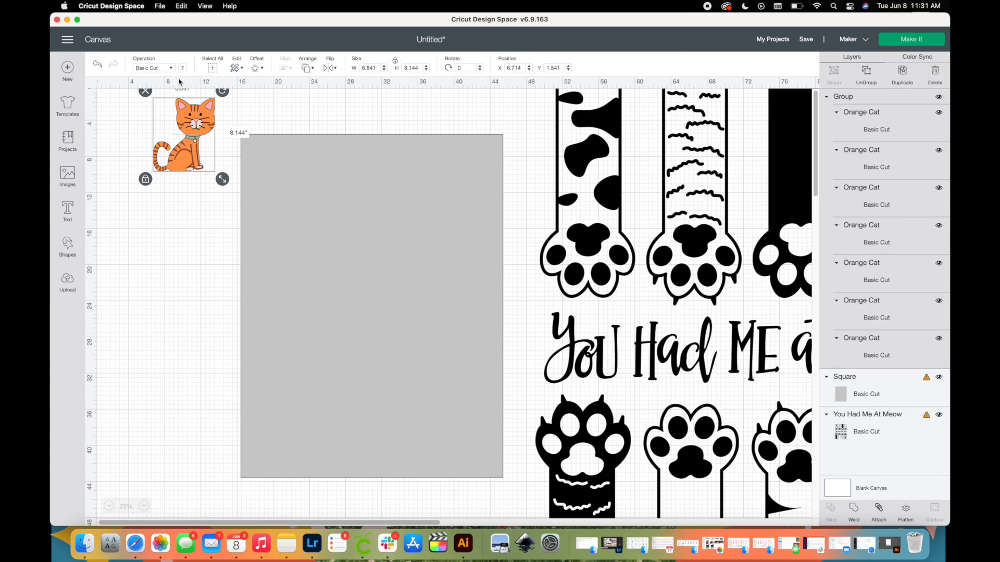
left_click_drag(192, 140, 191, 199)
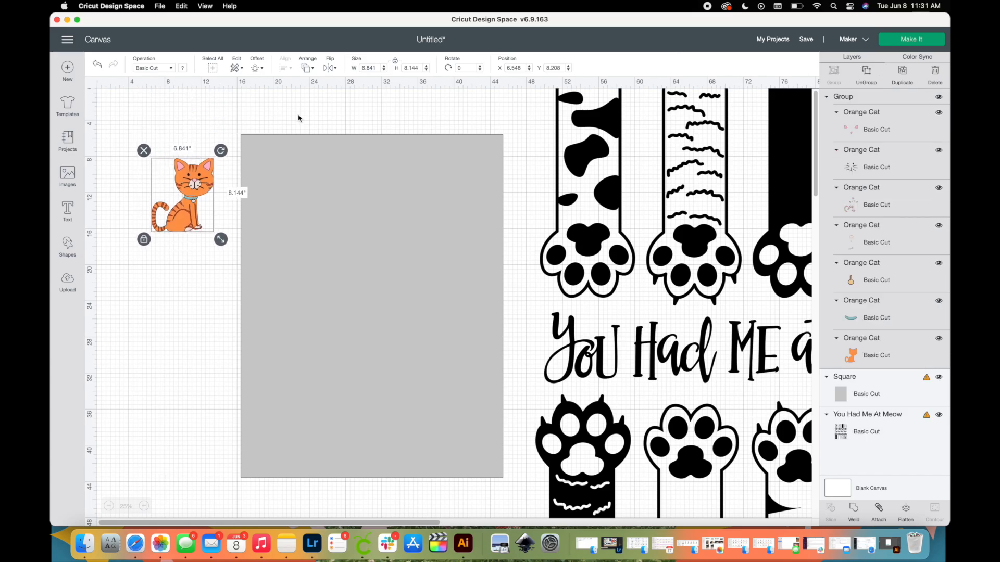
Set the sitting cat's width to 6.75 inches and place it in the lower-left corner of the gray rectangle.
left_click(378, 67)
key("Tab")
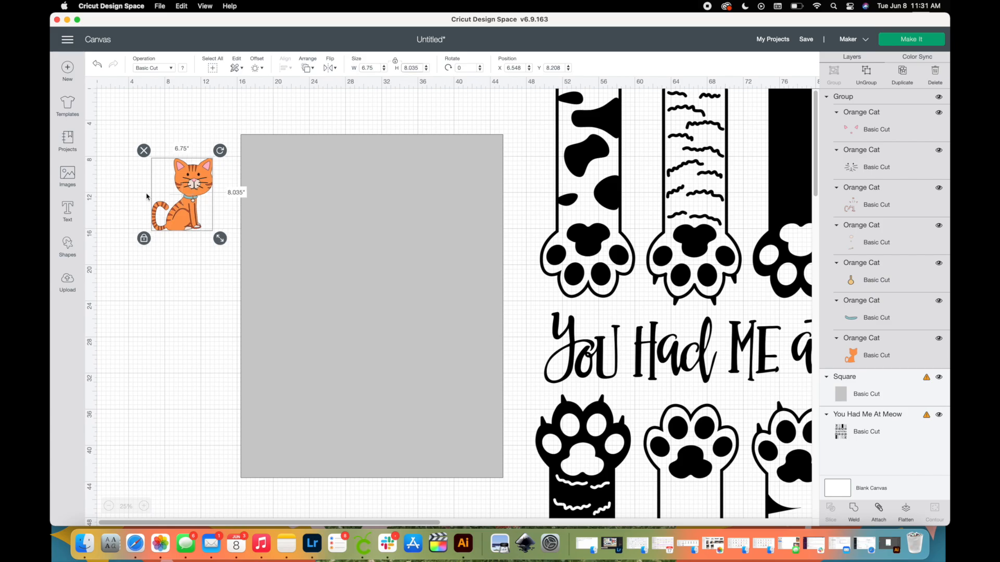
left_click_drag(200, 191, 298, 434)
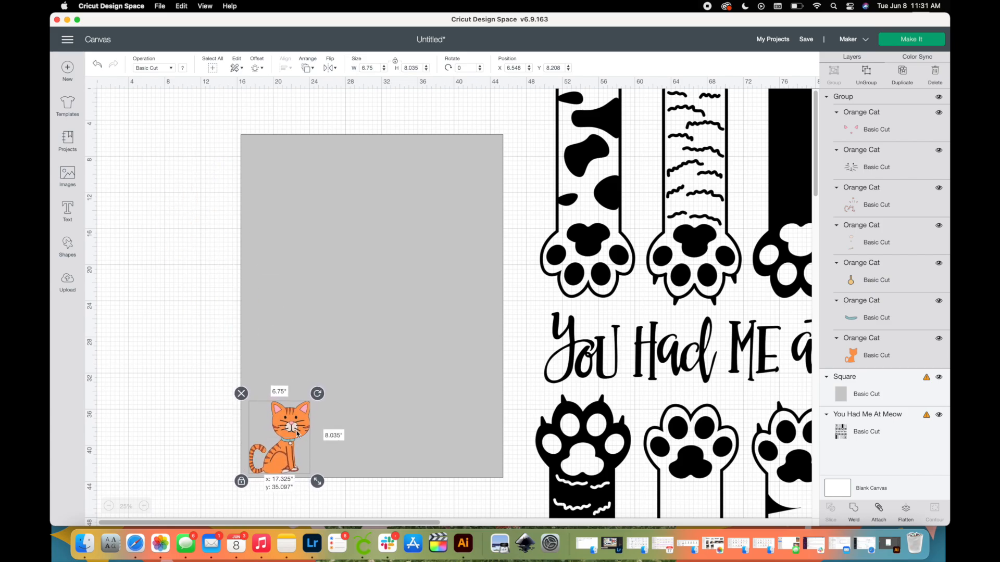
left_click(200, 406)
Move the "You Had Me At Meow" design clear of the gray rectangle and set its width to 12 inches.
left_click(678, 289)
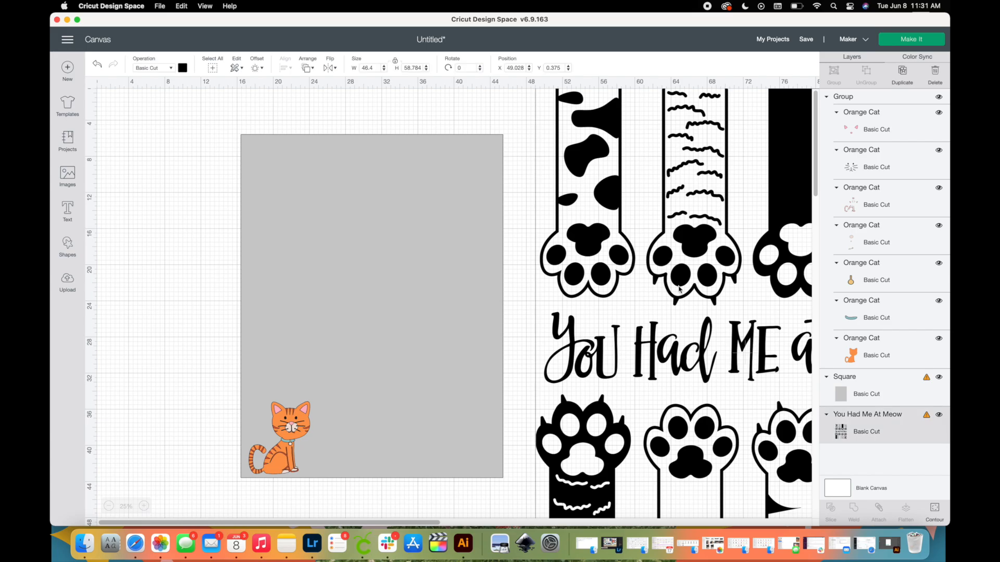
left_click_drag(679, 290, 598, 304)
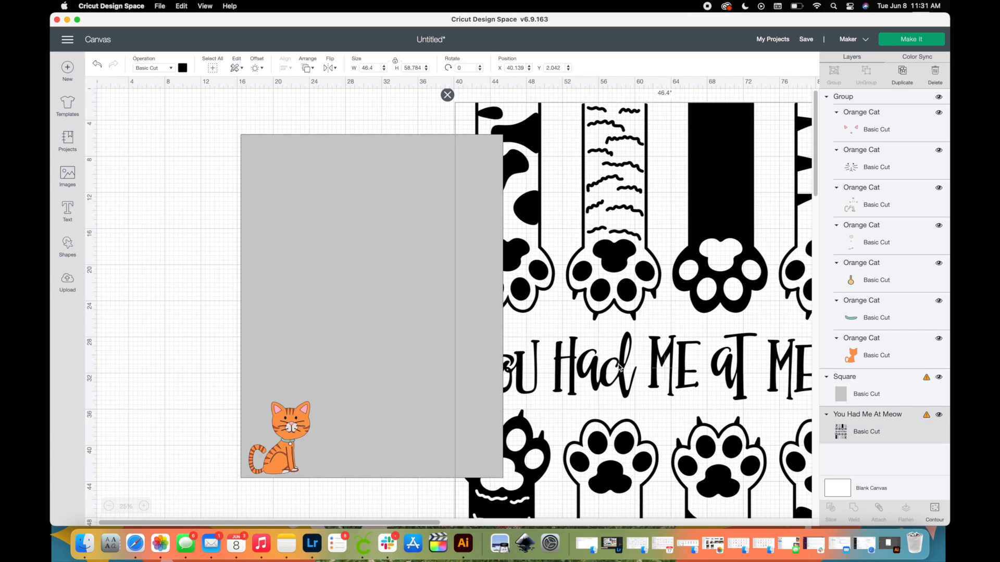
left_click(109, 506)
left_click_drag(384, 261, 523, 176)
double_click(379, 67)
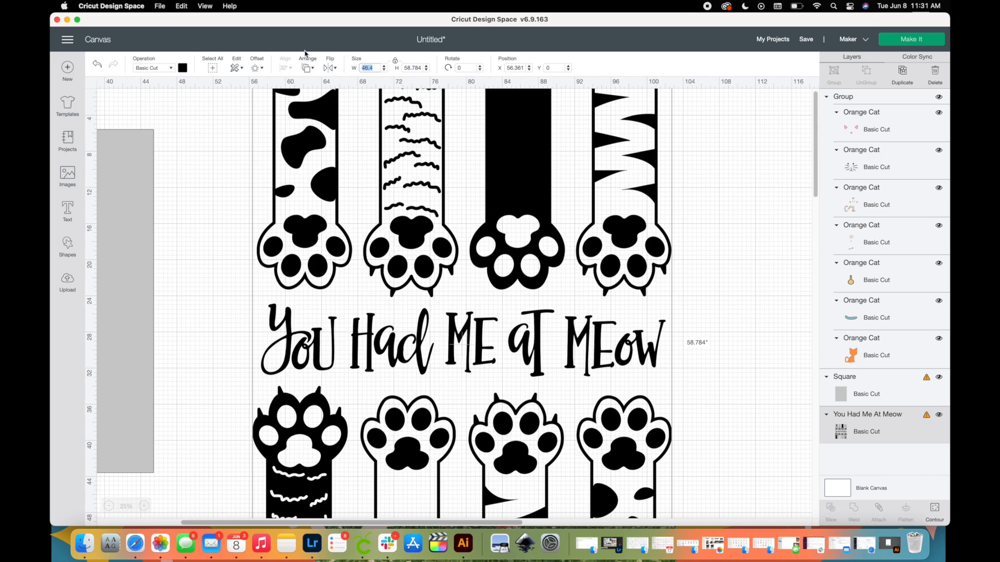
type("12")
key("Tab")
left_click_drag(343, 123, 383, 192)
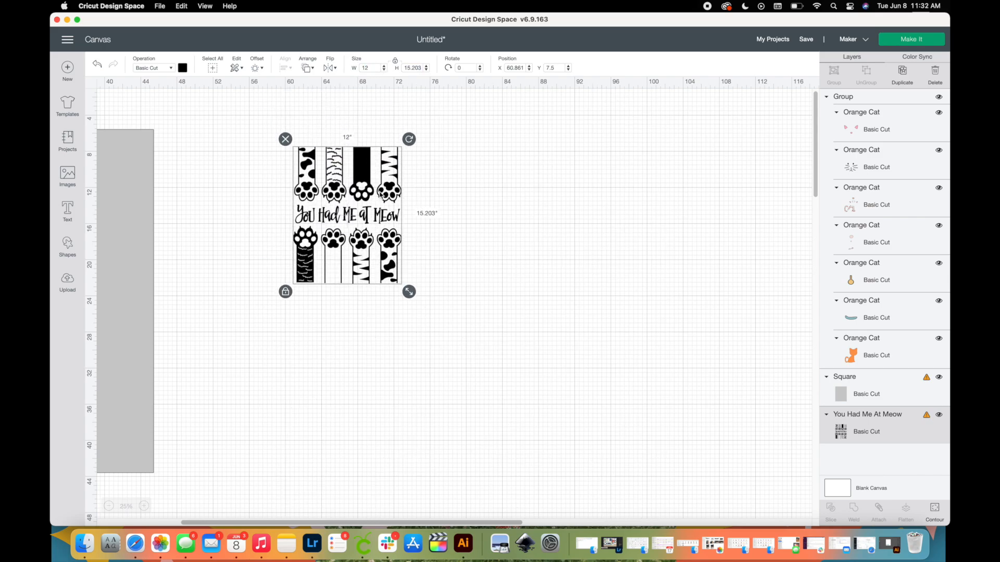
Add a square and stretch it about 15.7 inches wide so it covers the design's lettering and lower row of paws.
left_click(69, 245)
left_click(107, 177)
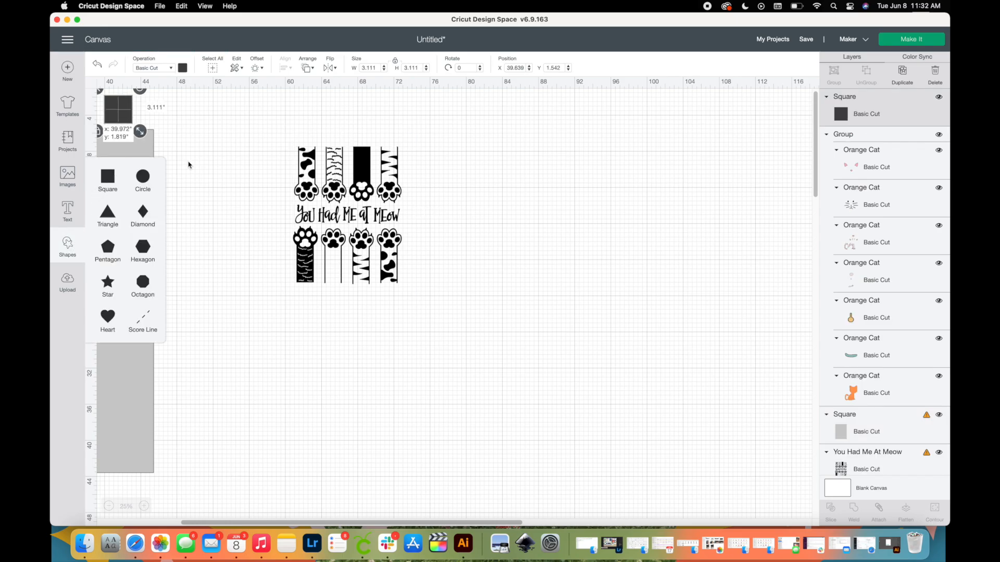
left_click_drag(118, 109, 434, 310)
left_click(422, 327)
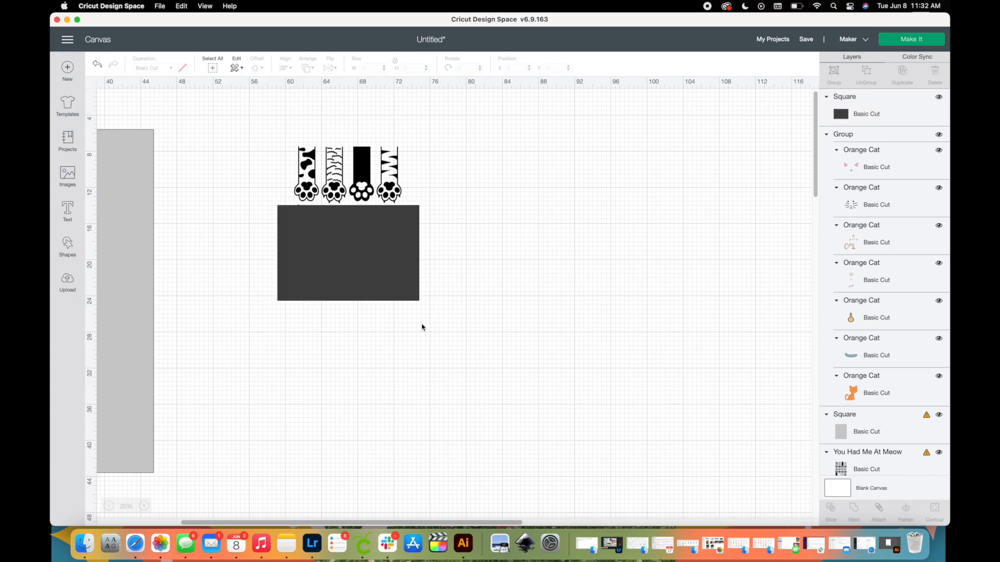
left_click(366, 275)
Slice the paw design with the dark rectangle and delete every resulting piece except the upper row of paws.
left_click_drag(406, 352, 302, 151)
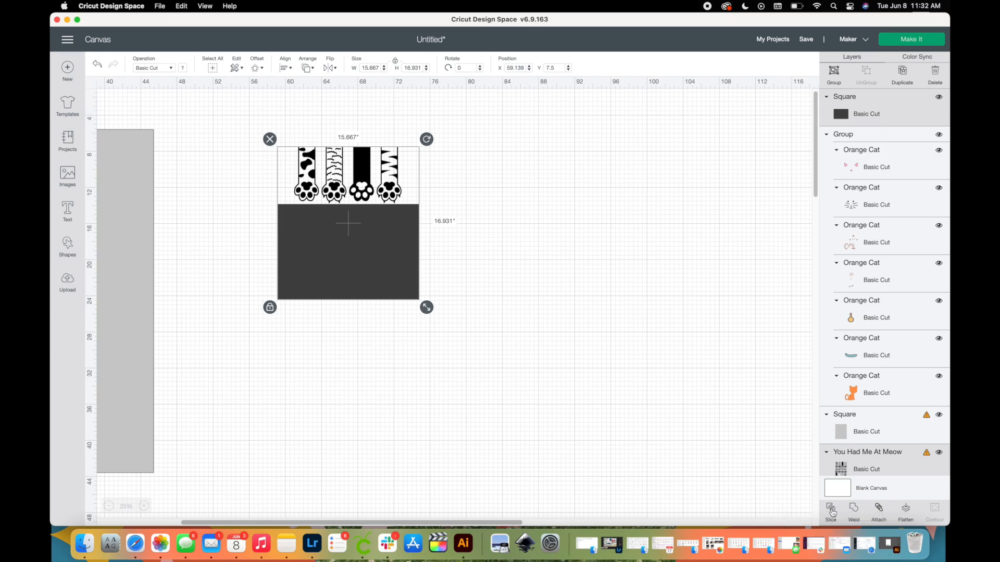
left_click(832, 512)
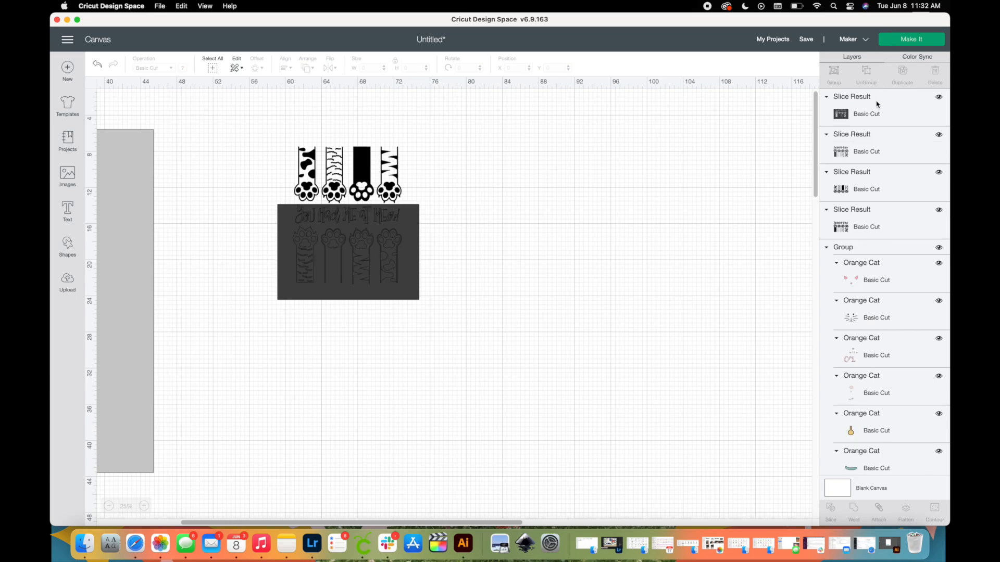
left_click(873, 115)
key("Delete")
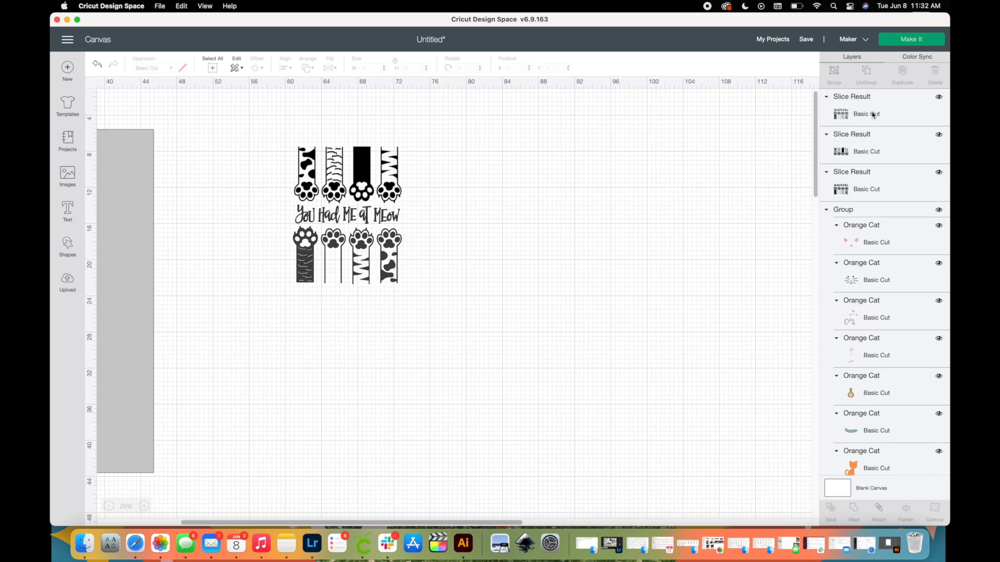
left_click(873, 115)
key("Delete")
left_click(873, 115)
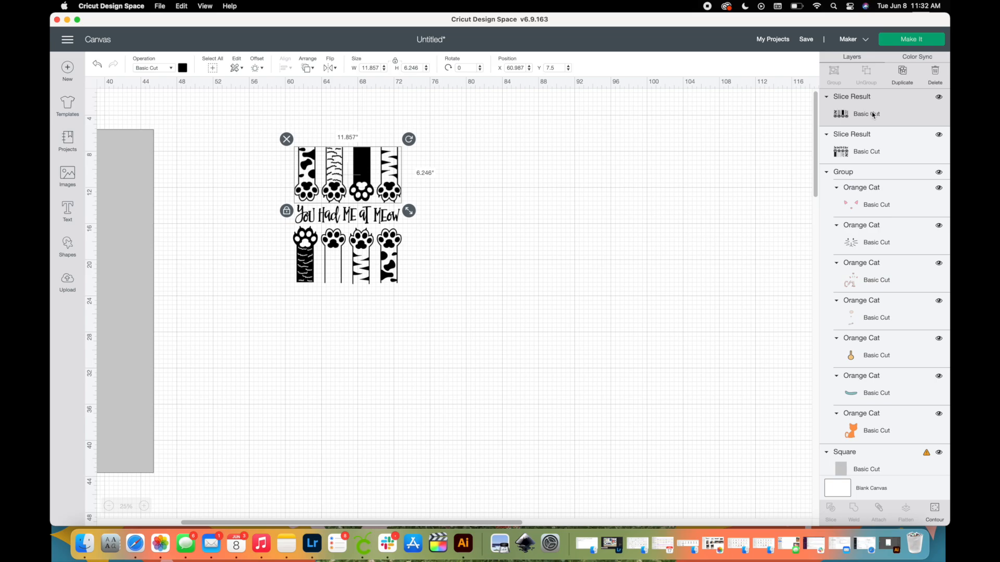
left_click(853, 148)
key("Delete")
Move the row of four paws onto the upper-left corner of the gray rectangle.
left_click_drag(389, 170, 373, 182)
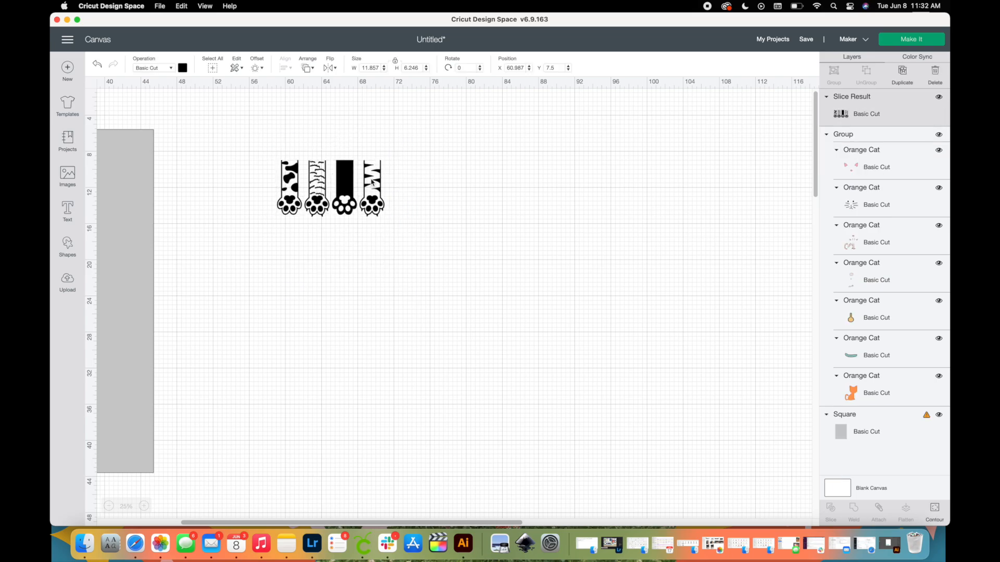
left_click_drag(260, 522, 168, 523)
left_click_drag(689, 198, 306, 172)
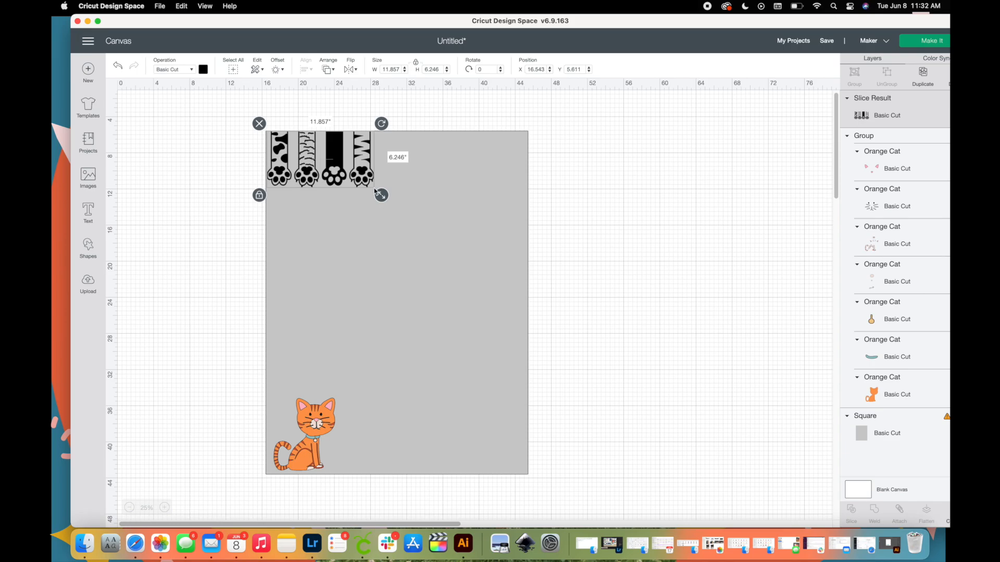
Move the row of paws off the gray rectangle onto the blank canvas to its right.
left_click_drag(360, 169, 704, 176)
scroll(704, 176, "right", 3)
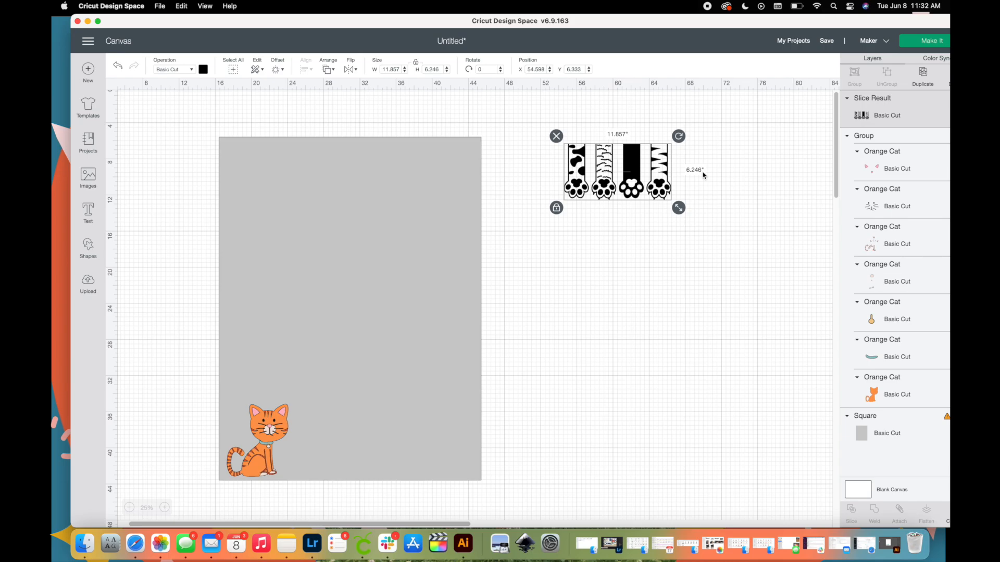
left_click(594, 270)
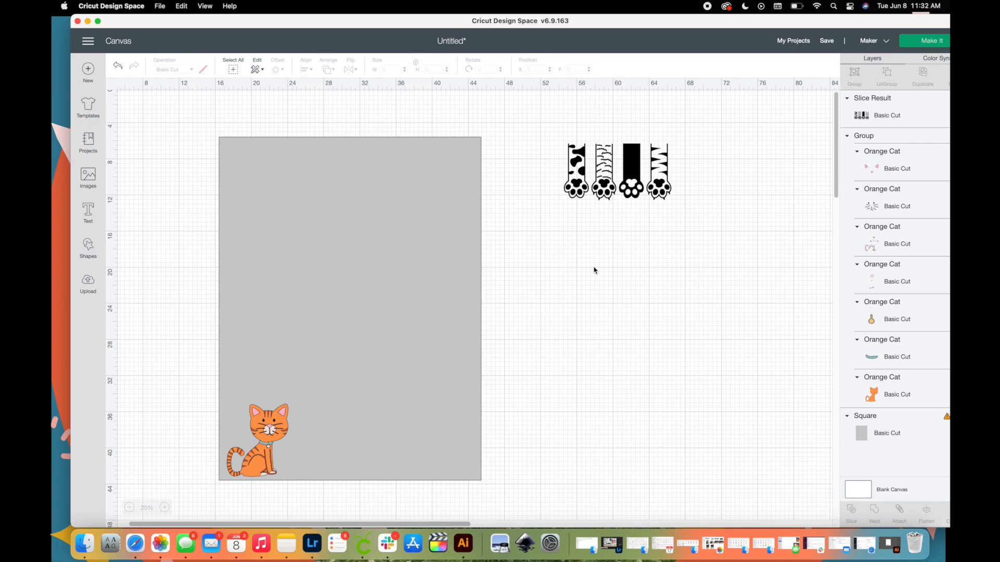
left_click(638, 168)
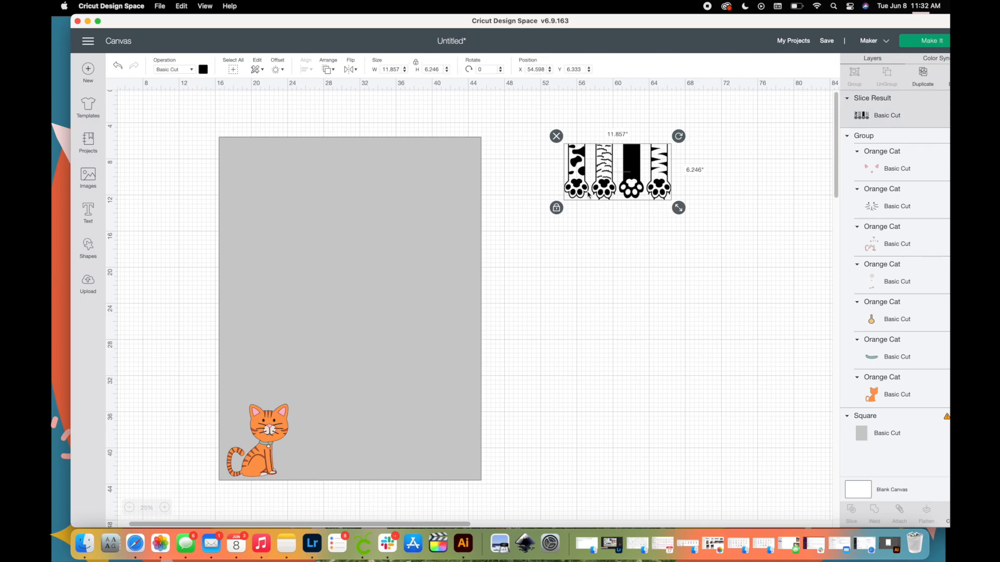
Add a square and stretch it to about 3.4 by 6.8 inches so it covers only the spotted paw.
left_click(88, 253)
left_click(129, 181)
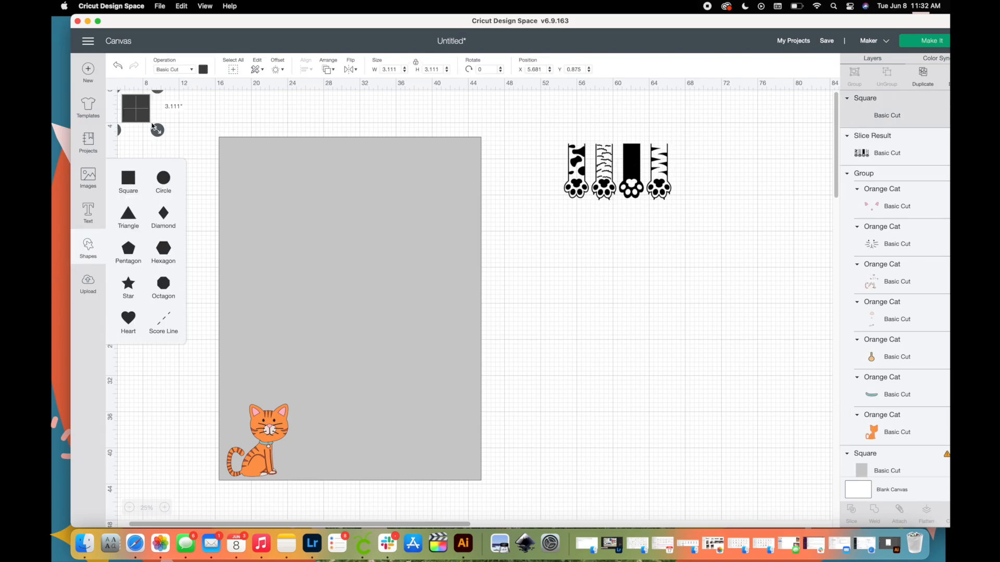
left_click_drag(136, 118, 599, 213)
left_click(550, 176)
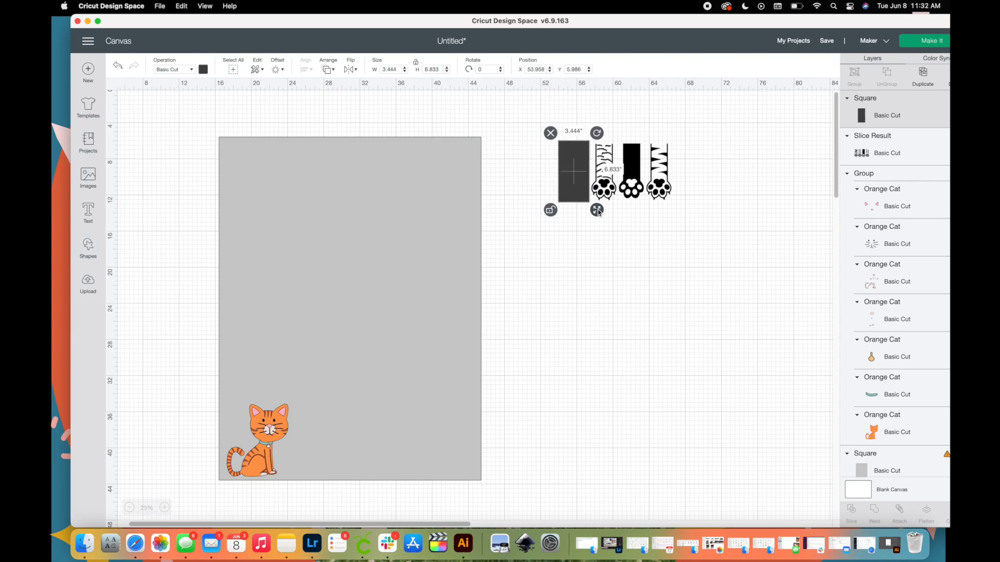
Slice the spotted paw off the row, discarding the leftover pieces, and set it apart near the gray rectangle.
left_click_drag(658, 232, 576, 156)
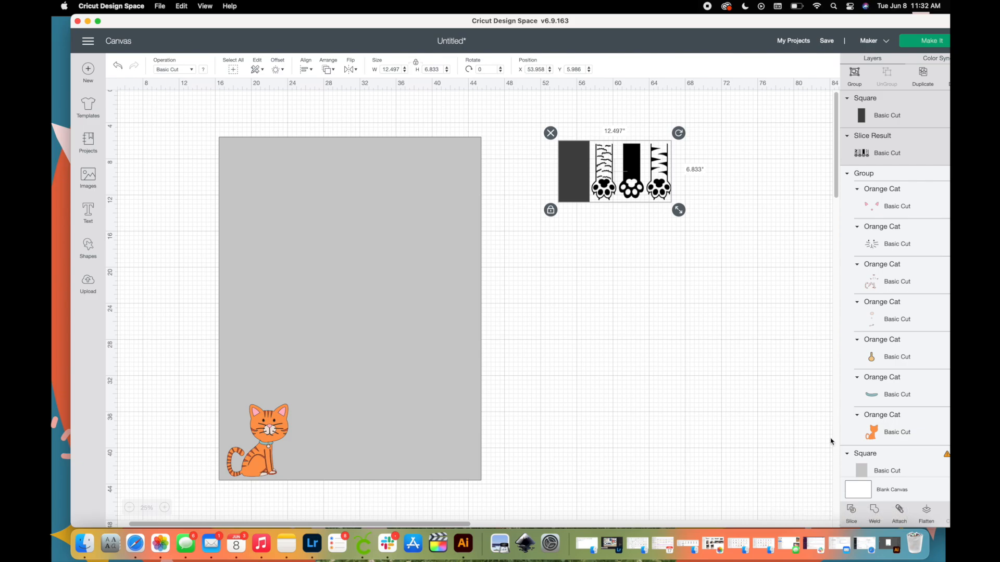
left_click(851, 510)
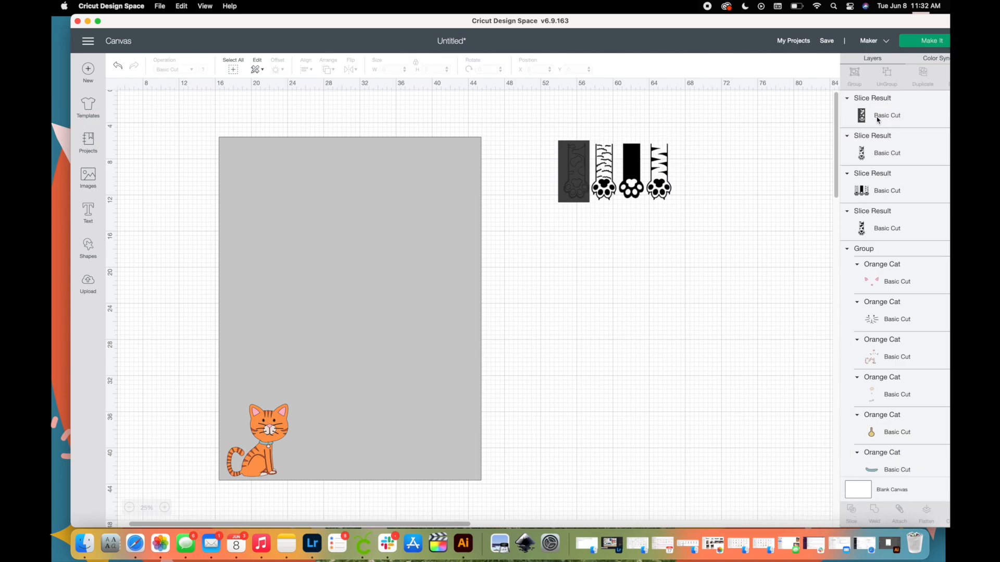
left_click(878, 119)
key("Delete")
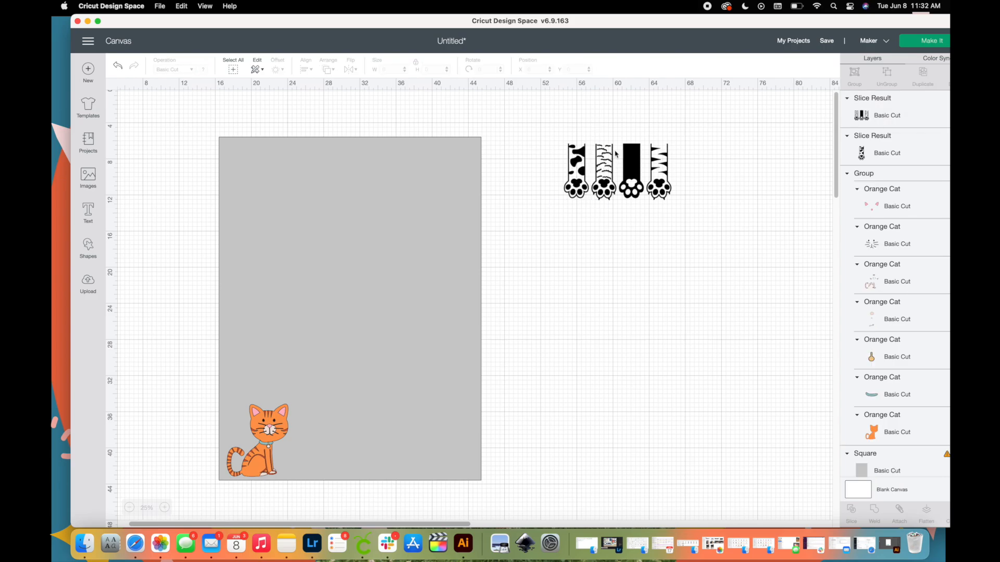
left_click(577, 169)
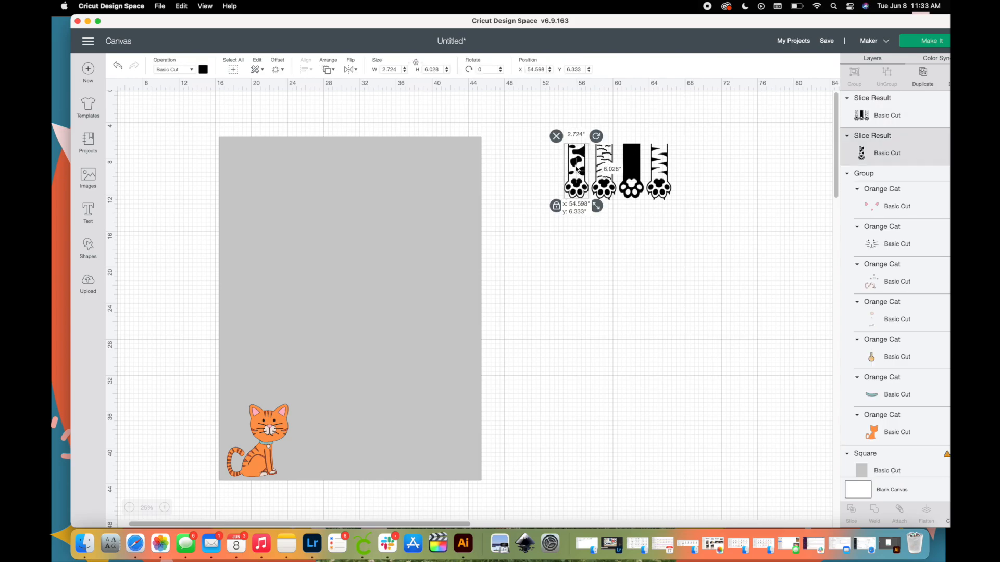
left_click_drag(577, 170, 532, 168)
Add a square of about 3.3 by 7.3 inches over the wavy-striped paw and slice that paw off the row.
left_click(86, 247)
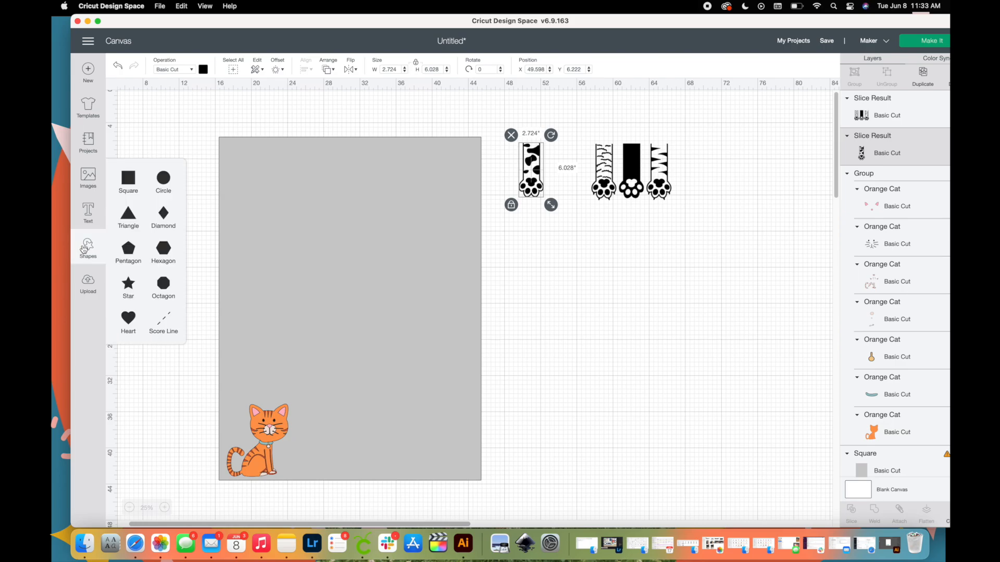
left_click(128, 178)
left_click_drag(139, 115, 577, 148)
left_click(852, 514)
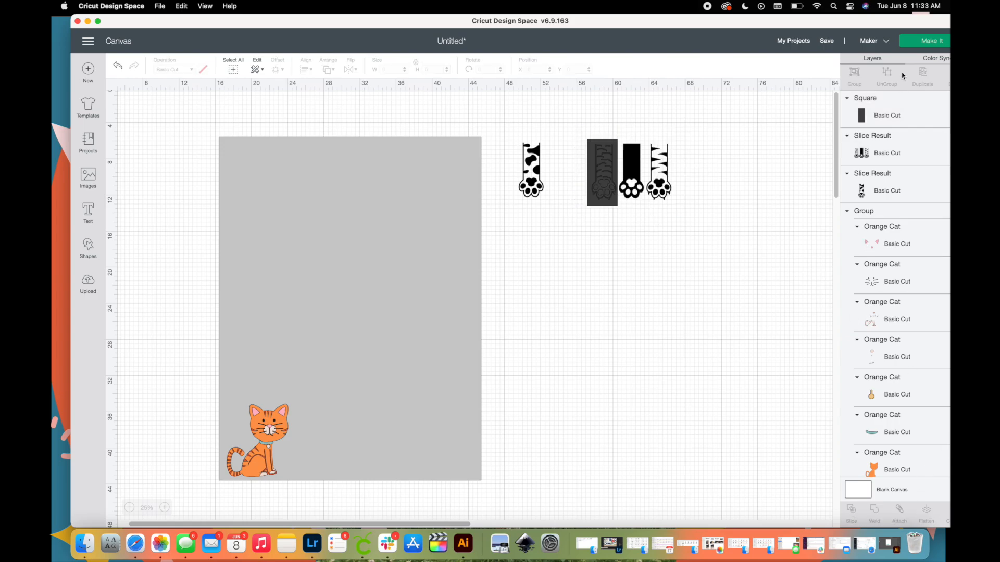
Delete the leftover slice pieces and move the wavy-striped paw slightly away from the two remaining paws.
left_click(890, 115)
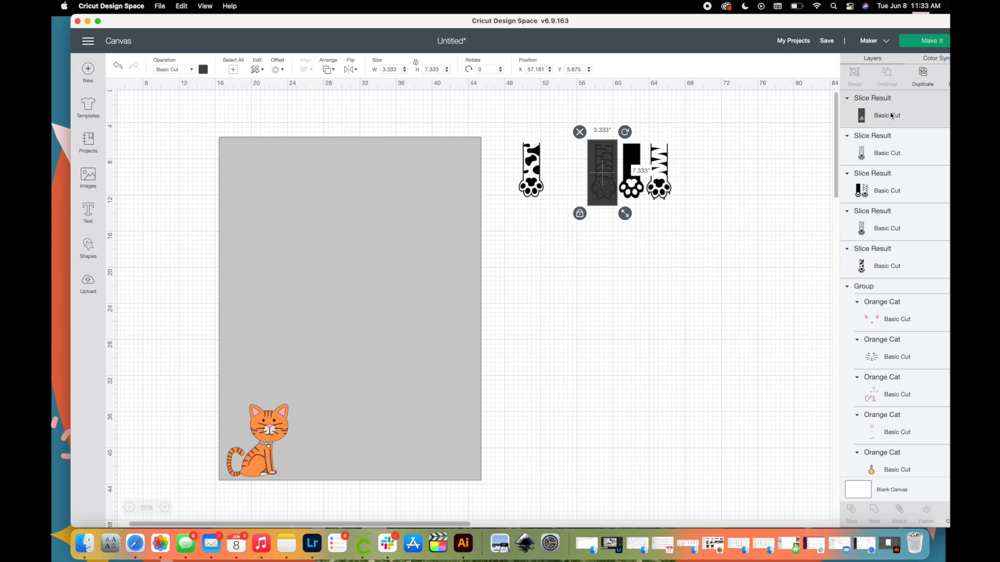
key("Delete")
key("Delete")
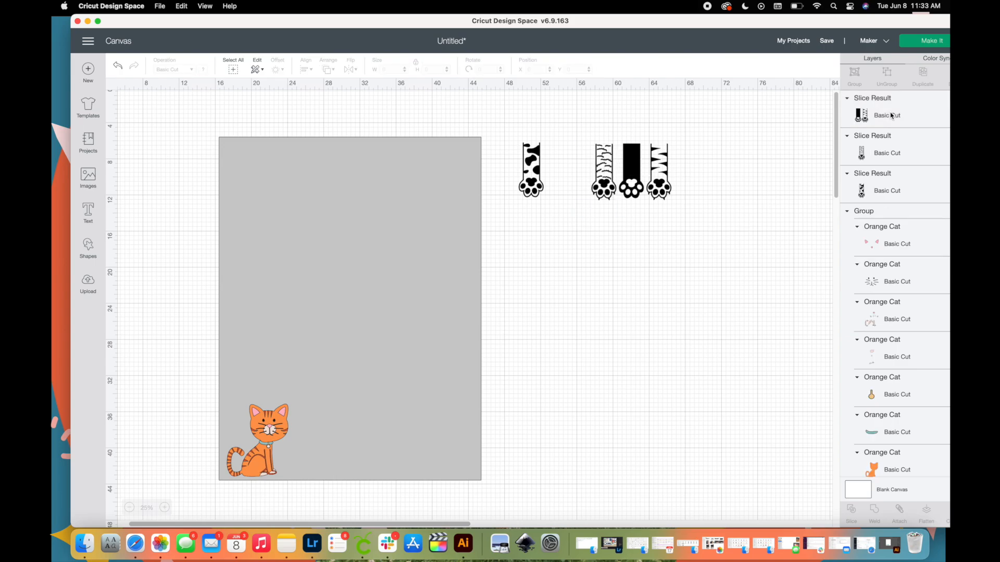
left_click_drag(607, 168, 597, 168)
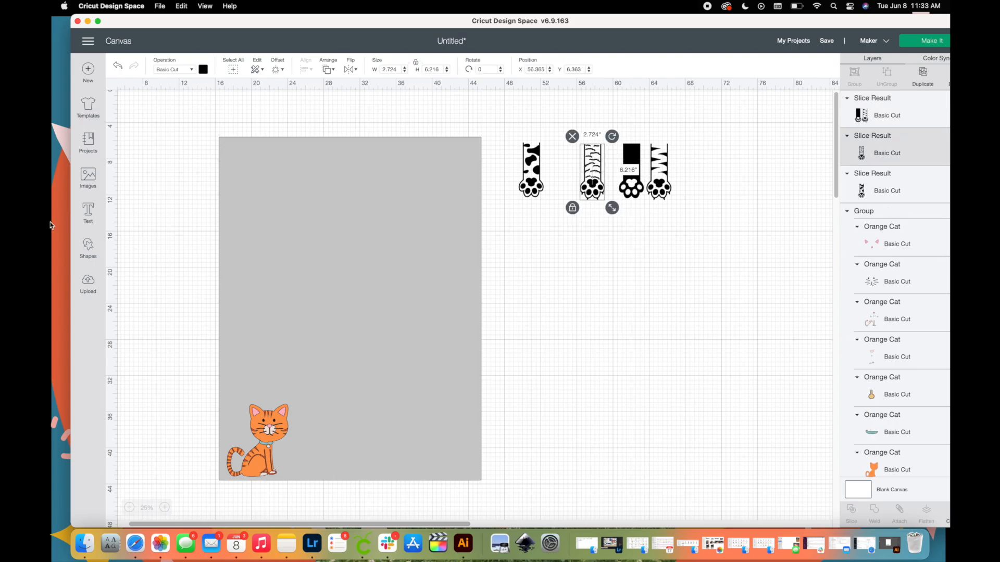
Add a square and stretch it to about 7.4 inches tall so it covers only the solid black paw.
left_click(88, 246)
left_click(126, 180)
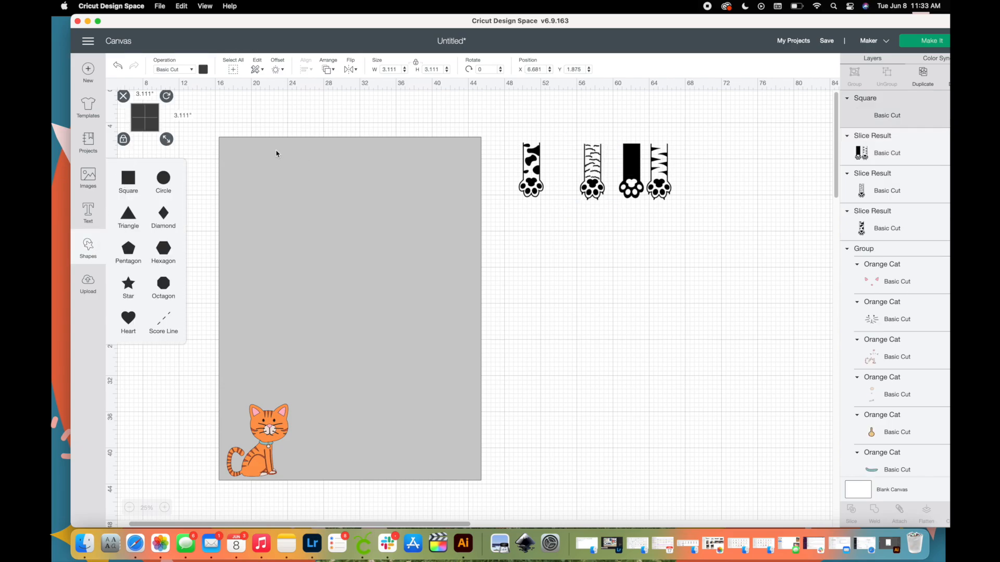
left_click_drag(140, 109, 628, 141)
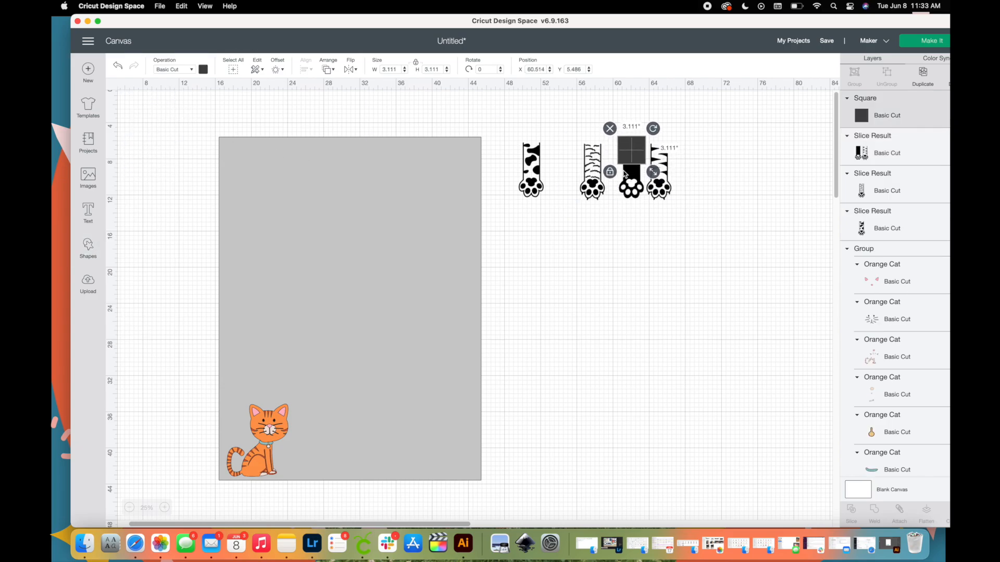
mouse_move(655, 175)
left_mouse_down()
mouse_move(655, 214)
mouse_move(638, 180)
left_mouse_up()
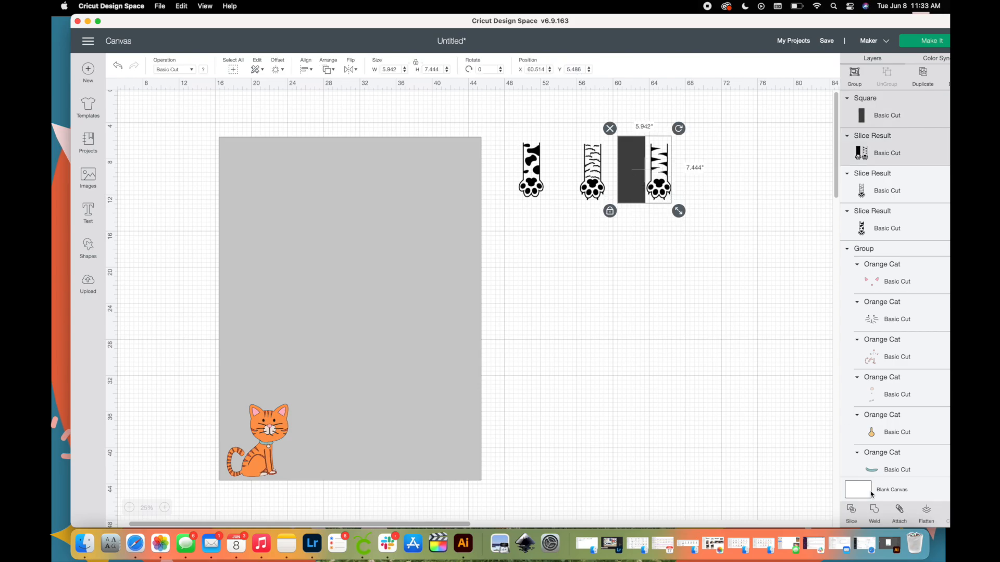
Slice the solid black paw apart from the zigzag-striped one and delete the leftover pieces.
left_click(851, 510)
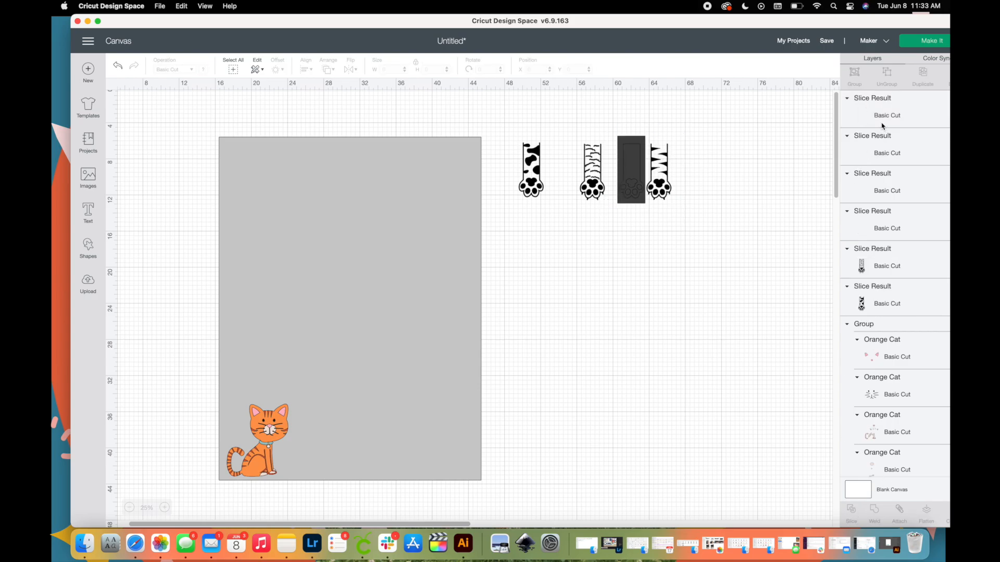
left_click(886, 124)
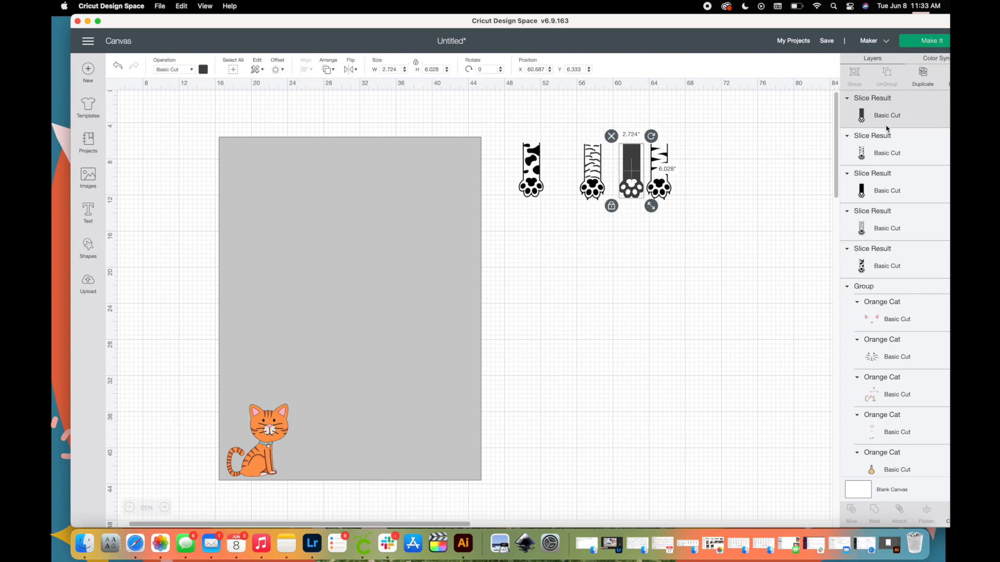
key("Delete")
Scale all four paws together to a height of 9.25 inches.
left_click_drag(682, 207, 525, 141)
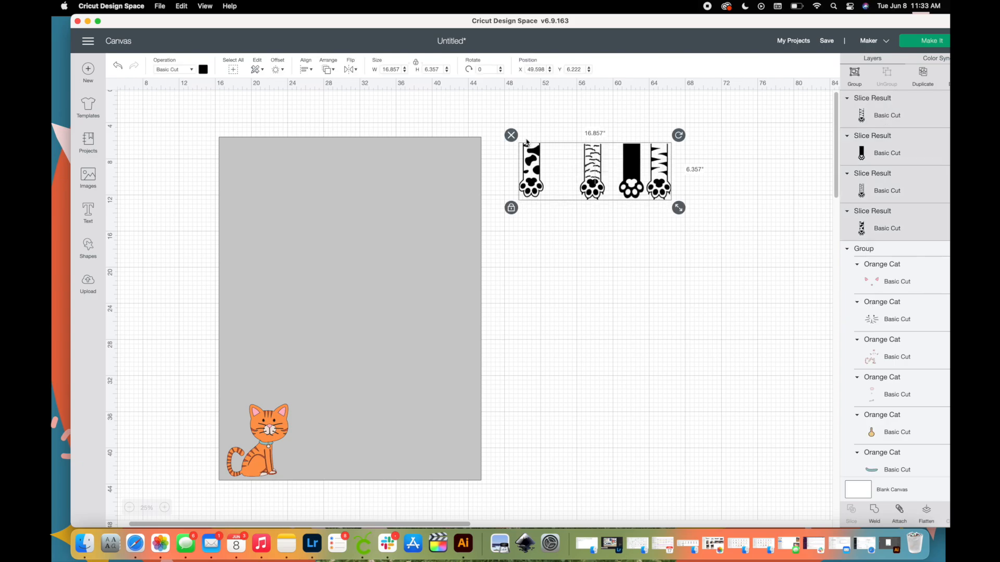
left_click(599, 231)
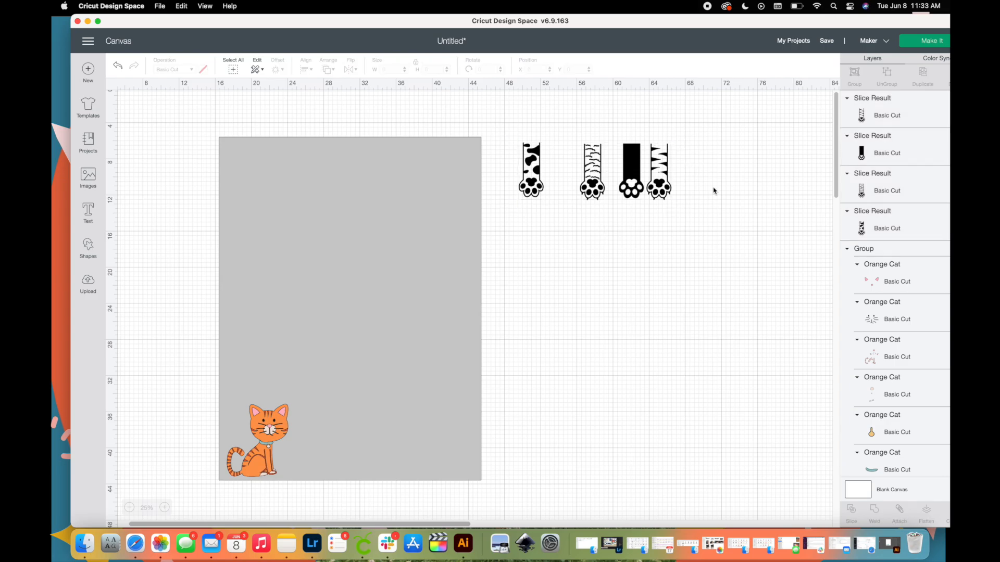
left_click_drag(714, 189, 515, 141)
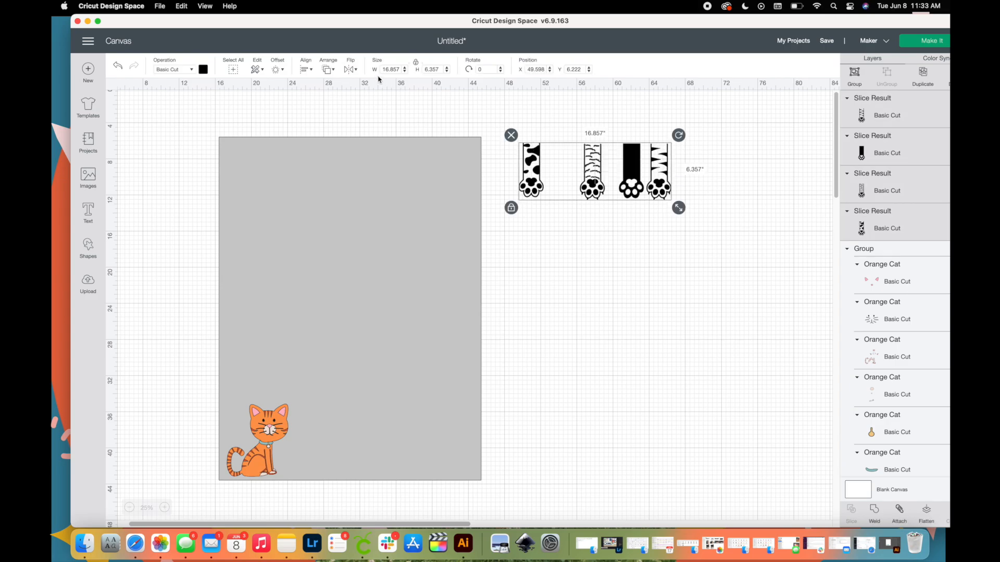
left_click(440, 69)
type("9.25")
key("Return")
left_click(573, 294)
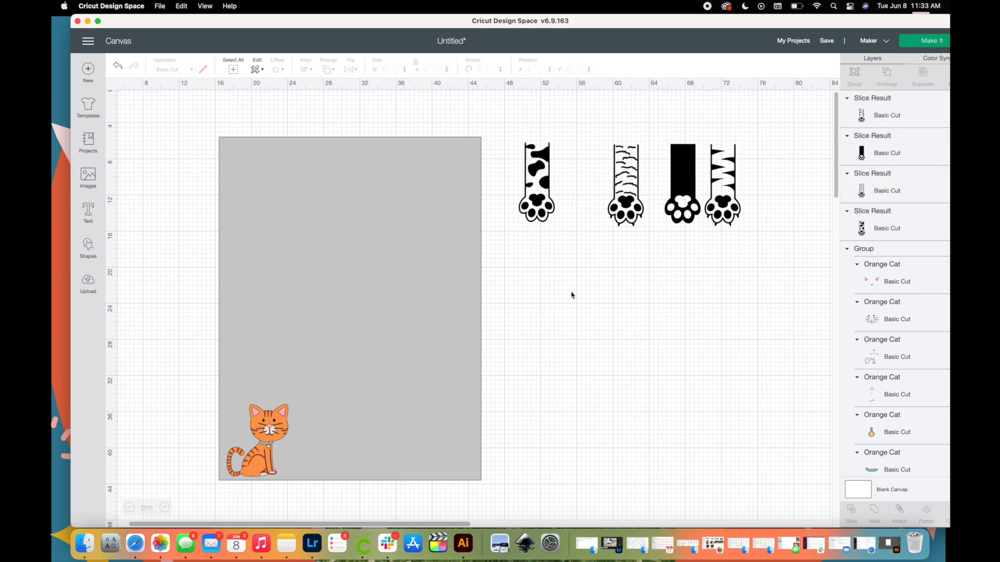
Move the spotted and wavy-striped paws to the gray rectangle's upper-left edge and set the spotted paw's height to 9.25 inches.
left_click_drag(551, 204, 251, 196)
left_click_drag(622, 201, 289, 193)
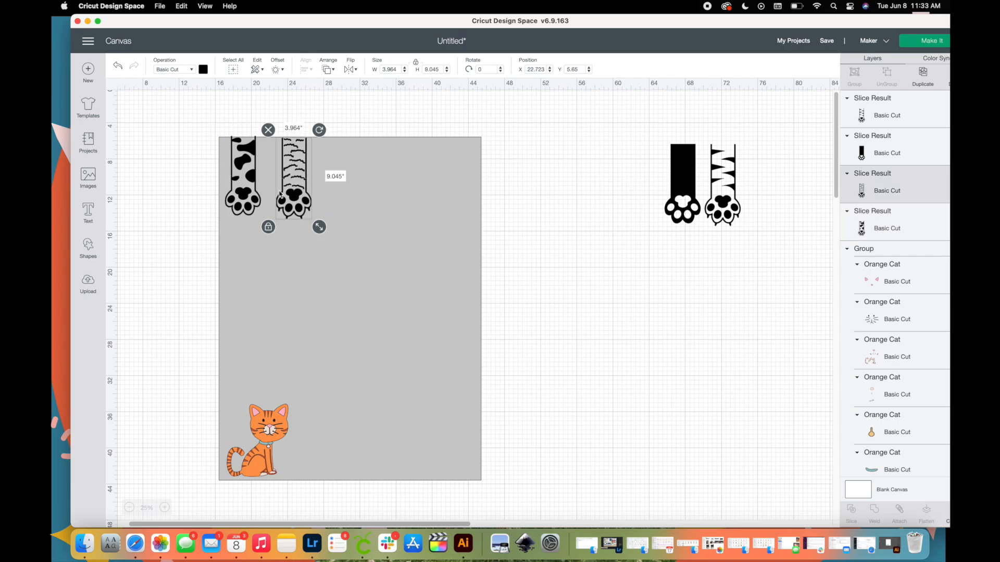
left_click(256, 192)
left_click(432, 69)
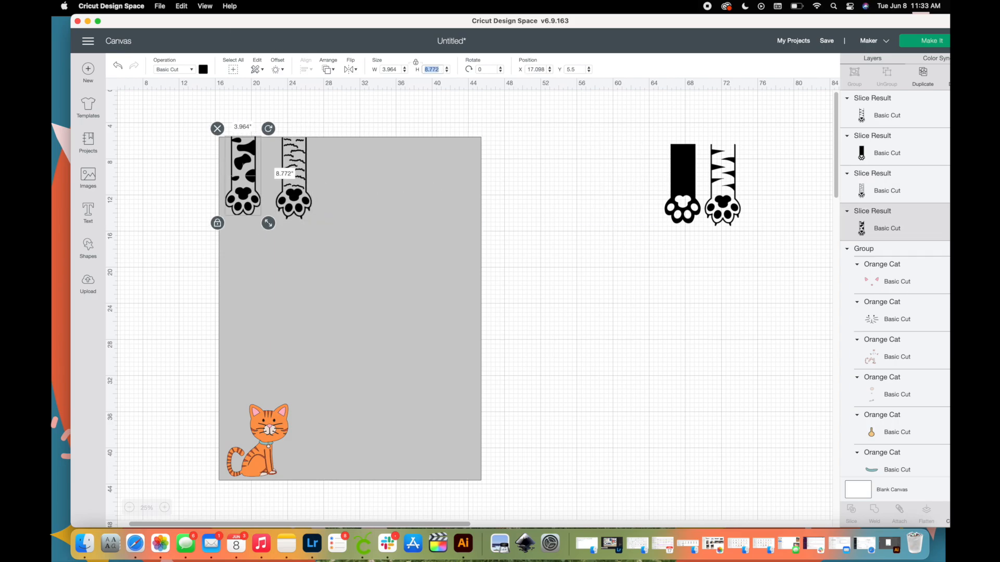
type("9.25")
key("Tab")
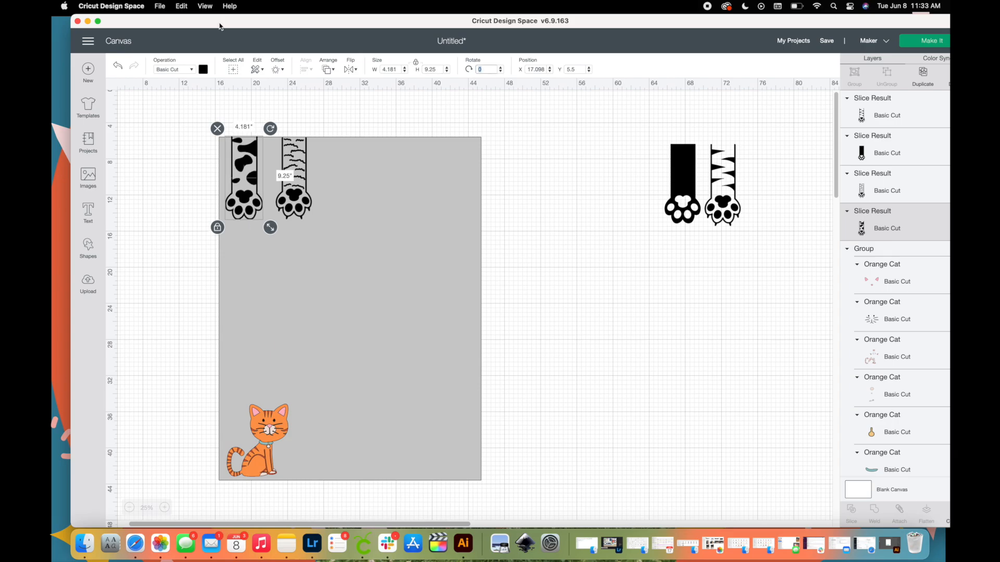
Set the solid black paw's height to 9.25 inches and place it beside the wavy-striped paw on the gray rectangle.
left_click(686, 171)
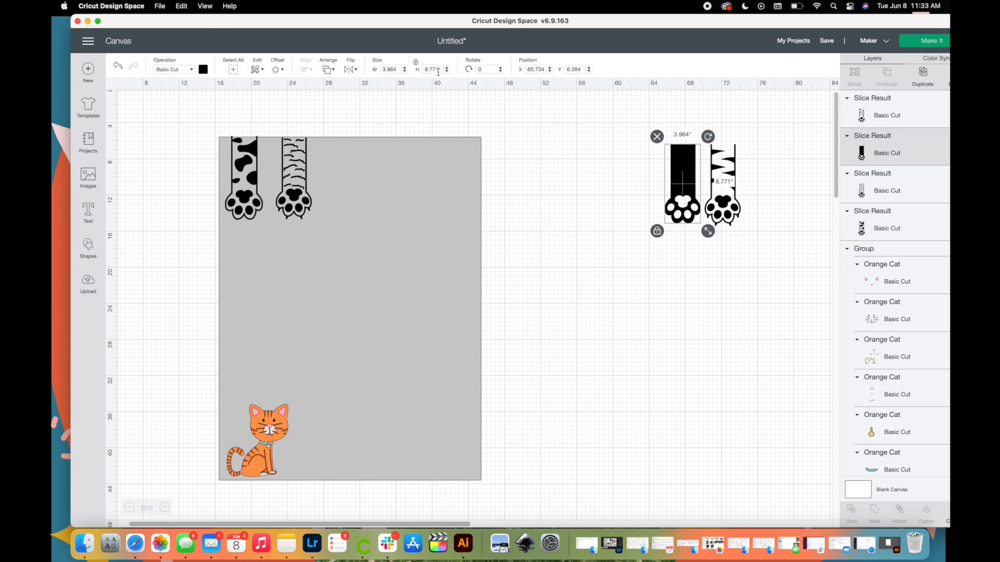
double_click(437, 69)
type("9.045")
key("Tab")
left_click_drag(682, 188, 356, 181)
Set the zigzag-striped paw's height to 9.25 inches and place it beside the black paw on the gray rectangle.
left_click(708, 211)
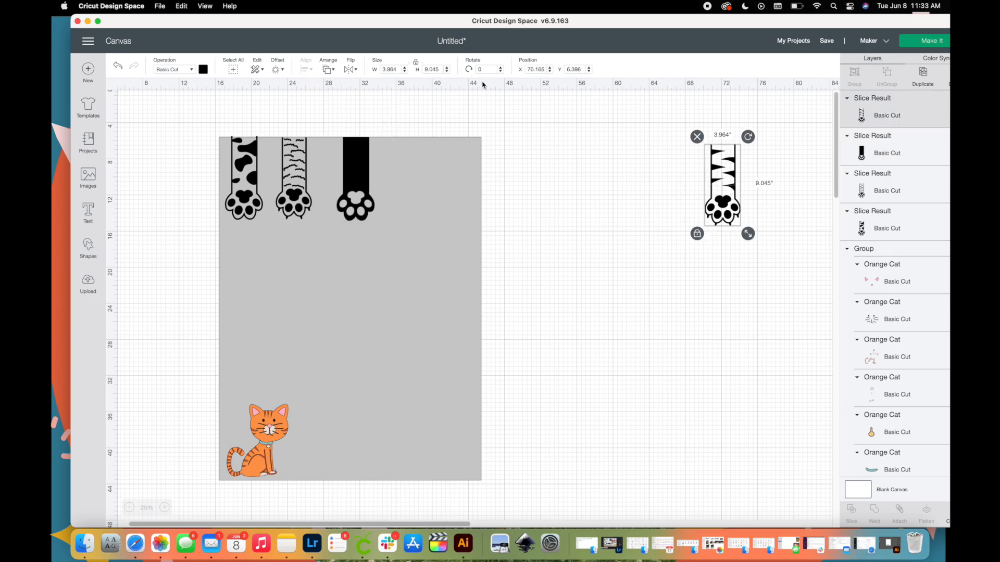
double_click(439, 66)
type("9.25")
key("Tab")
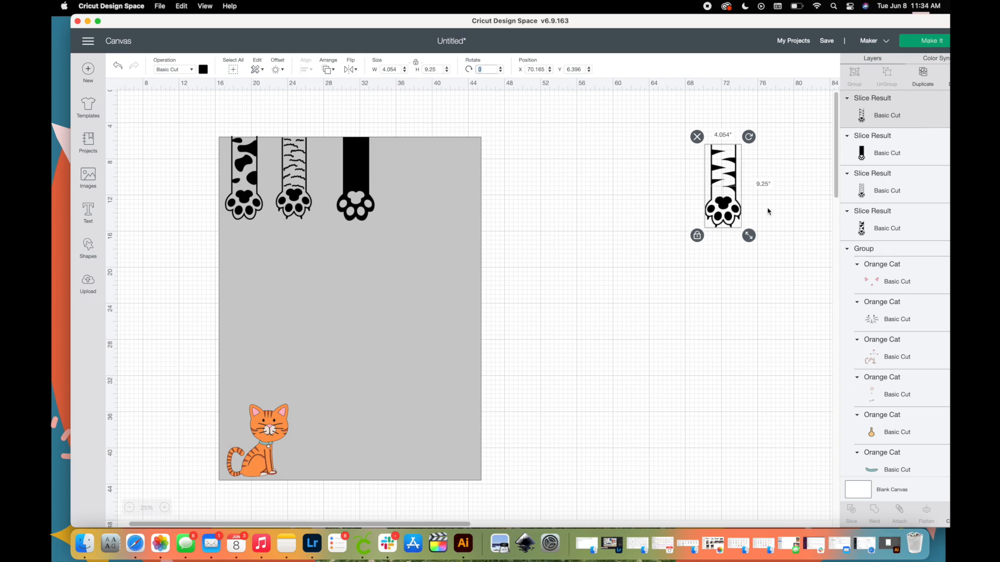
left_click_drag(720, 207, 404, 200)
Shift the wavy-striped, black and zigzag-striped paws closer together so the row is evenly spaced.
left_click_drag(285, 184, 279, 182)
left_click_drag(360, 182, 336, 183)
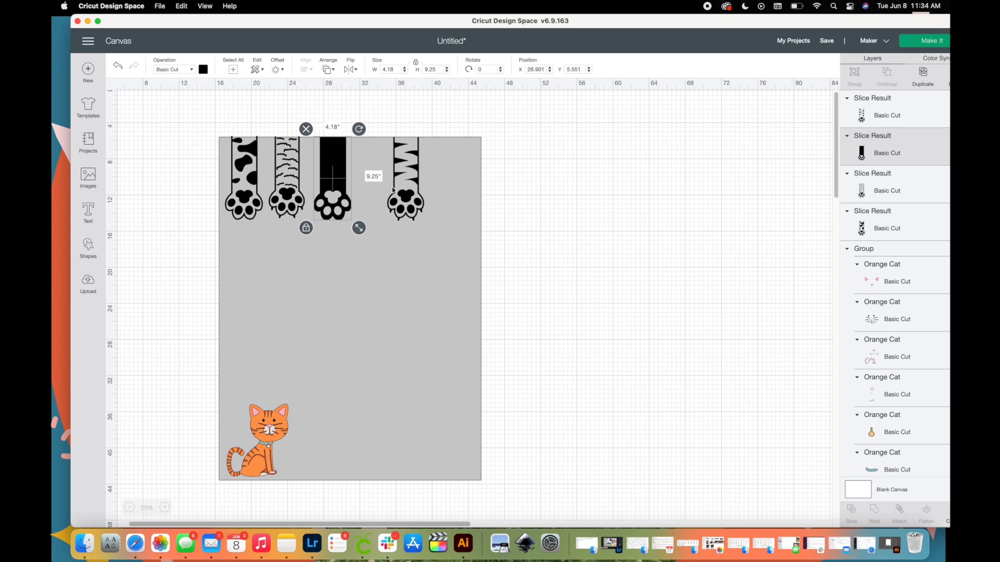
left_click_drag(396, 191, 367, 190)
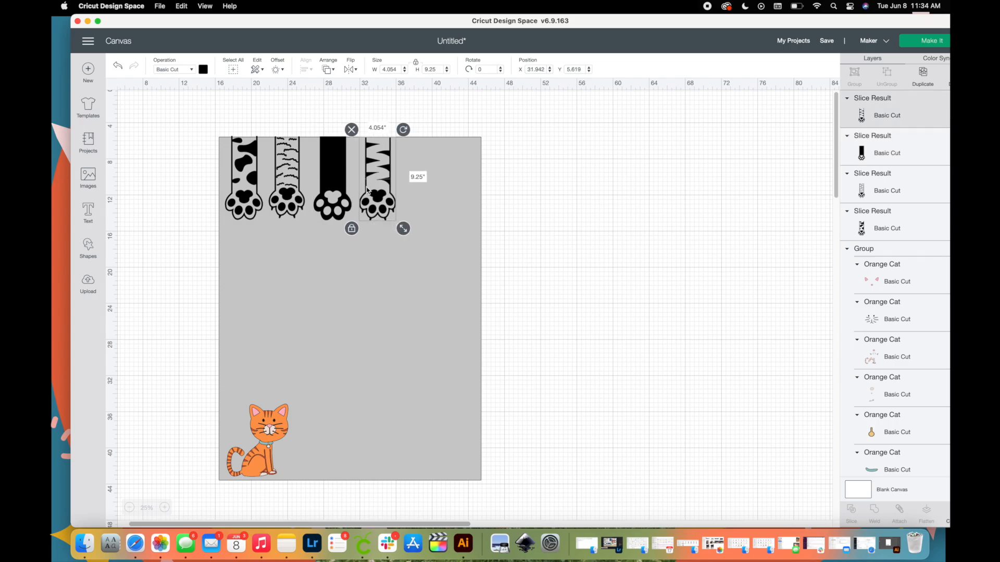
left_click(250, 194)
left_click(298, 199, "shift")
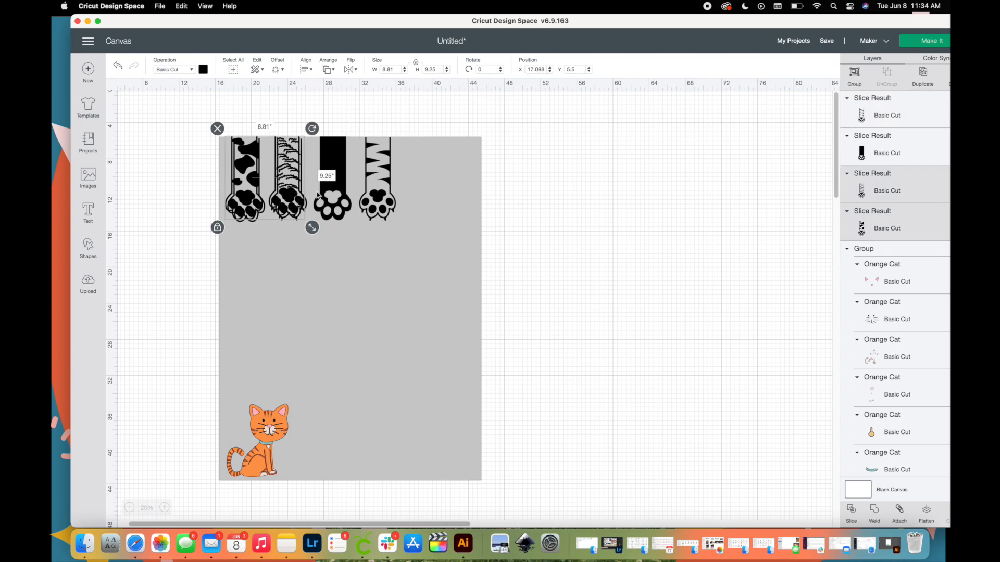
key("super+d")
left_click_drag(298, 199, 463, 203)
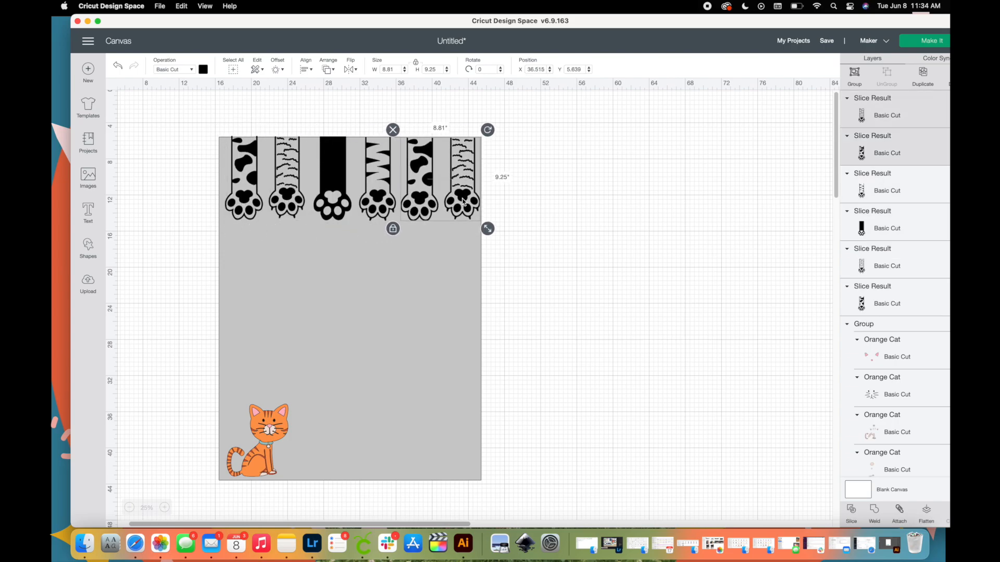
key("super+z")
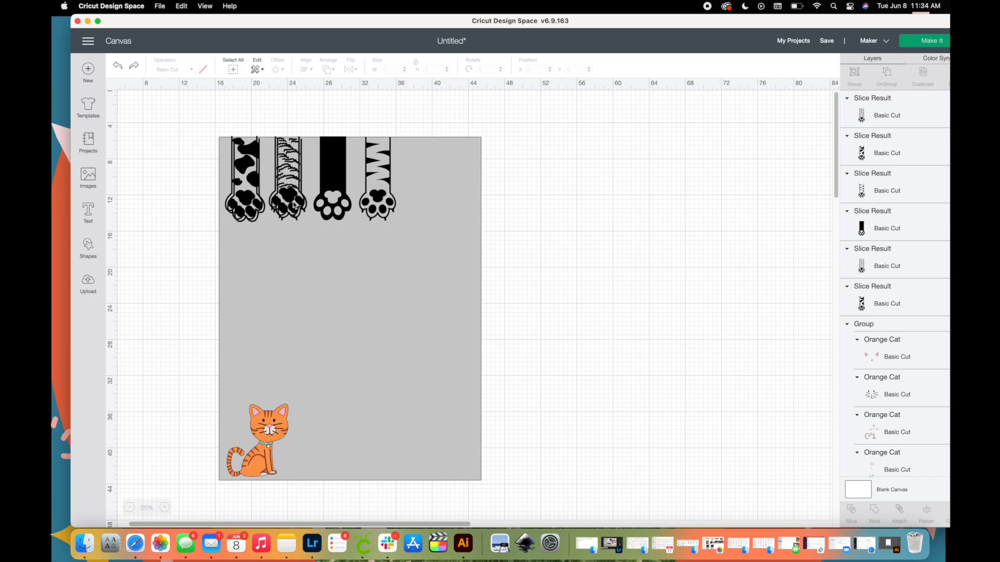
key("super+z")
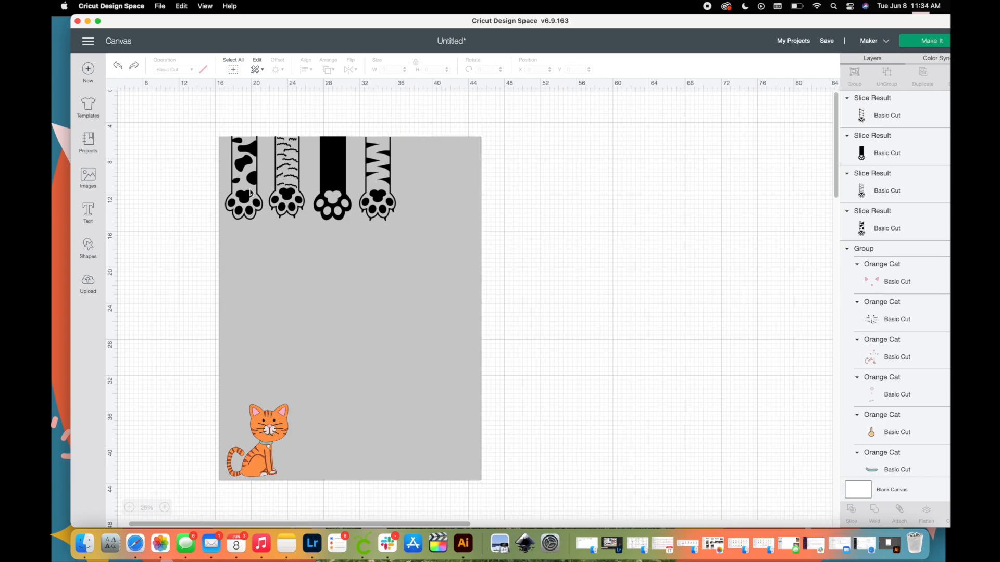
Duplicate the spotted and wavy-striped paws and place the copies after the zigzag-striped paw to complete a row of six.
left_click(293, 196)
left_click(251, 198, "shift")
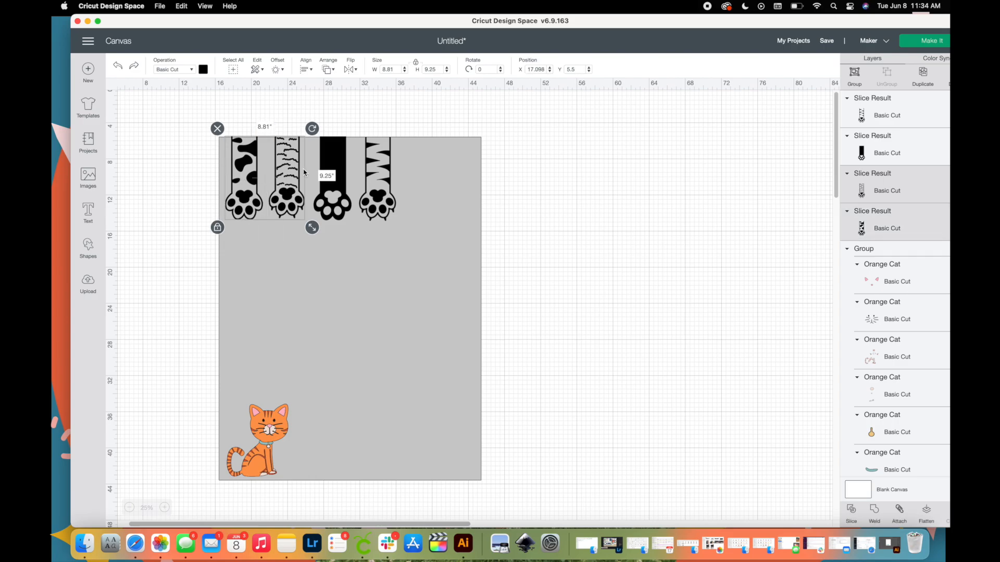
key("super+d")
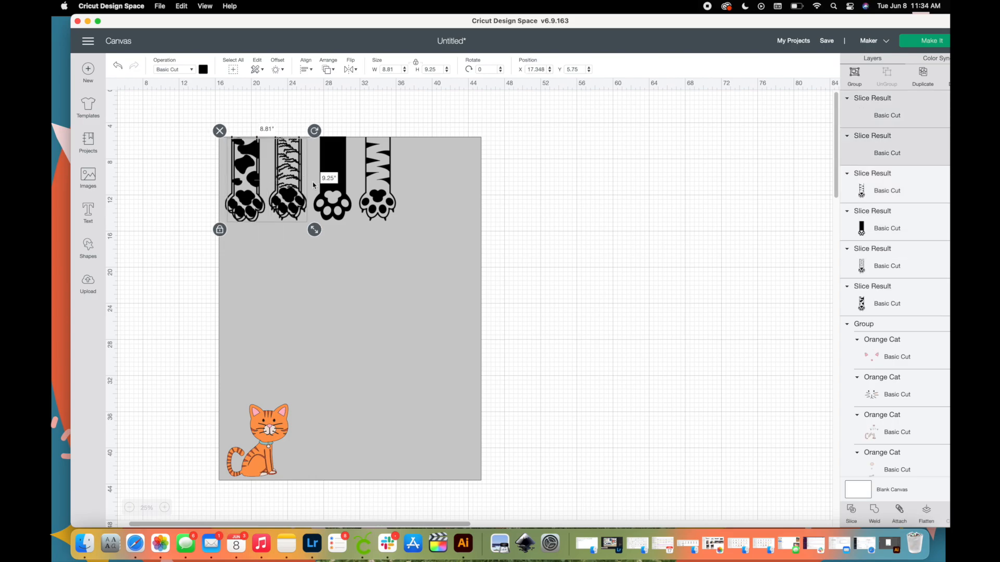
left_click_drag(284, 203, 465, 204)
left_click(600, 241)
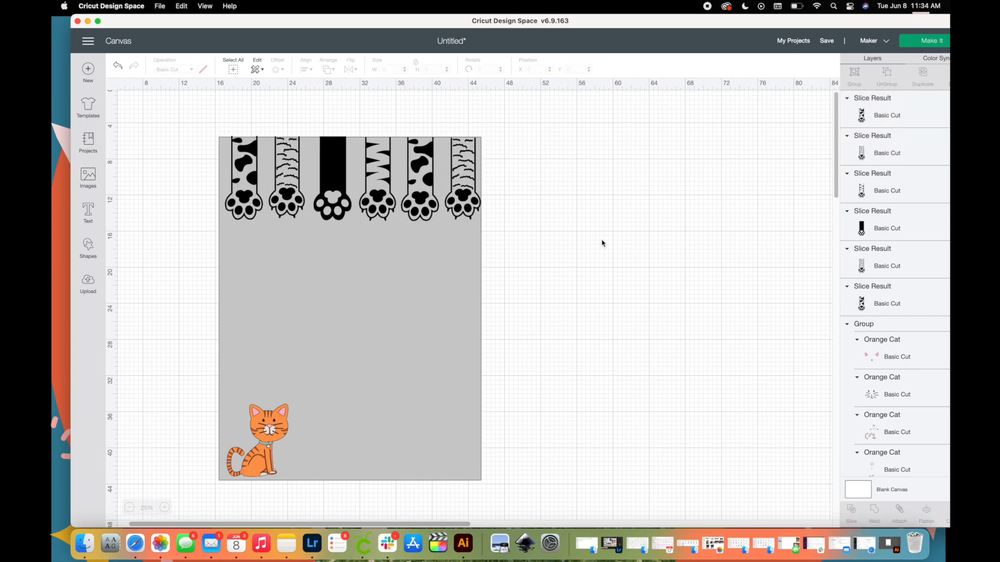
Add a text object reading "smalls" to the canvas.
left_click(88, 218)
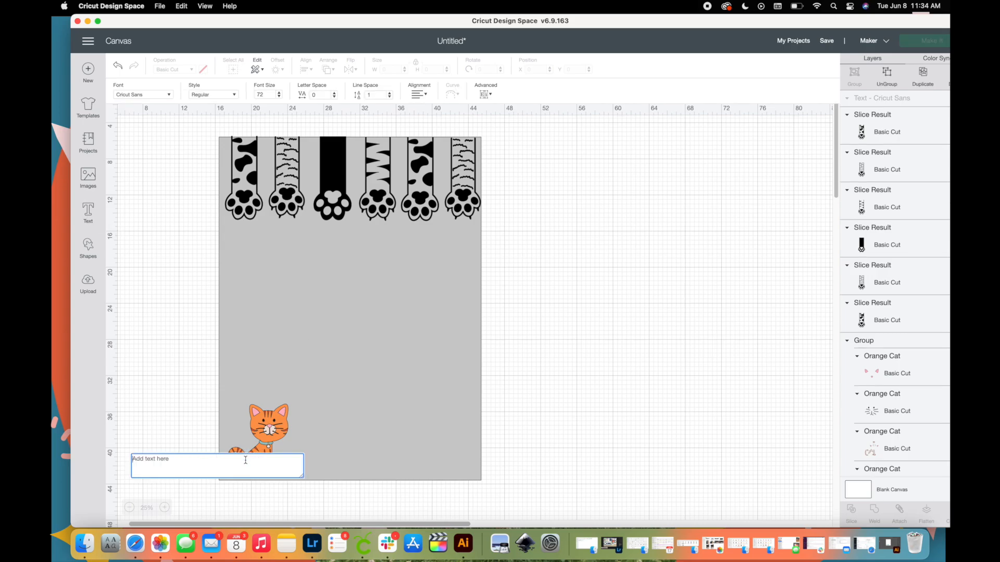
type("smalls")
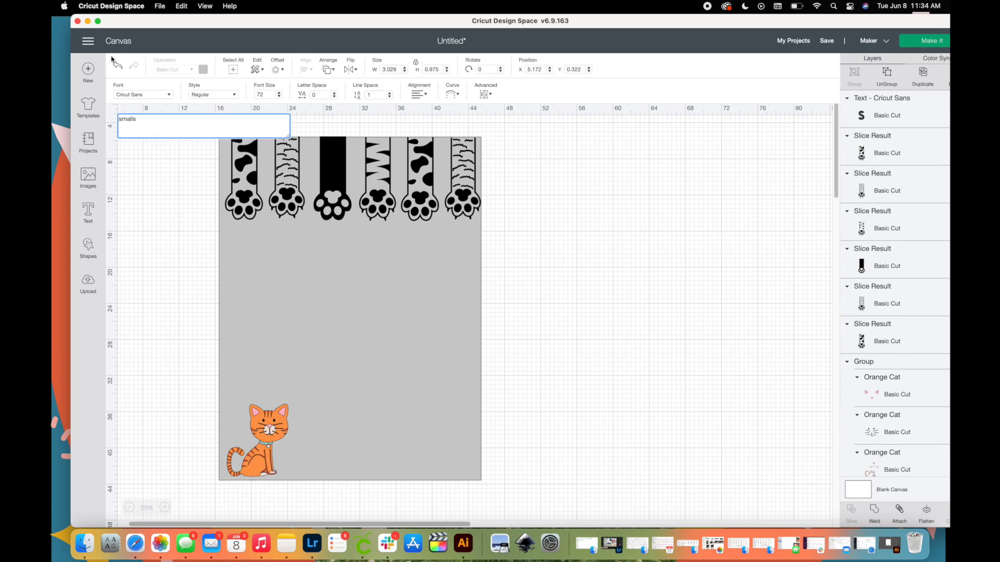
Change the "smalls" text to the Atmospheric font.
left_click(170, 95)
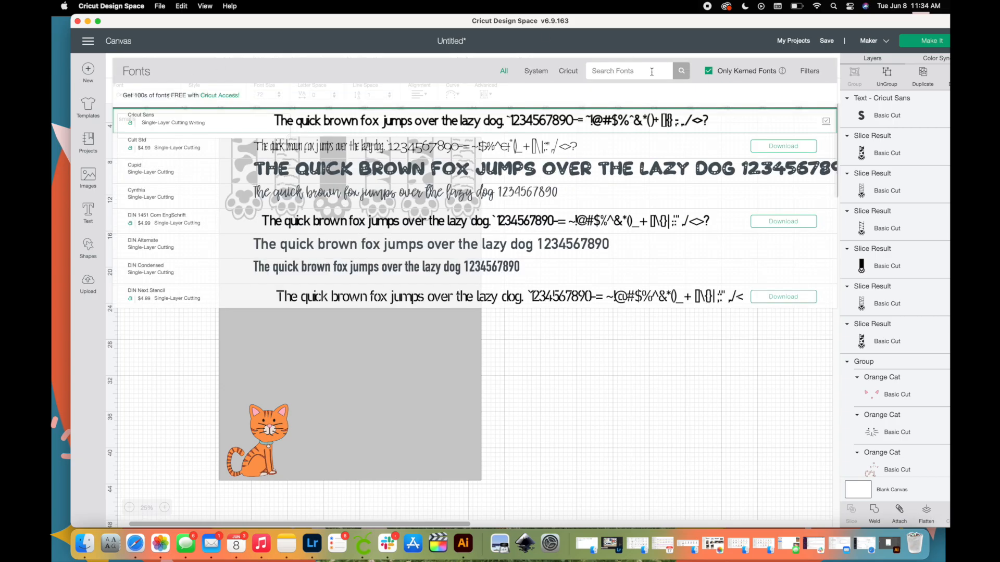
left_click(625, 71)
type("atmospheric")
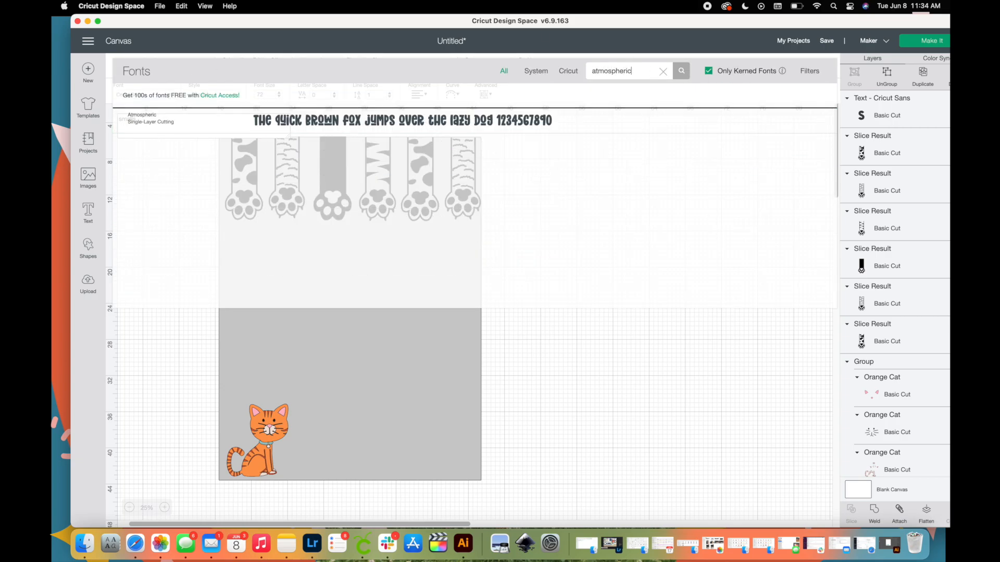
left_click(461, 118)
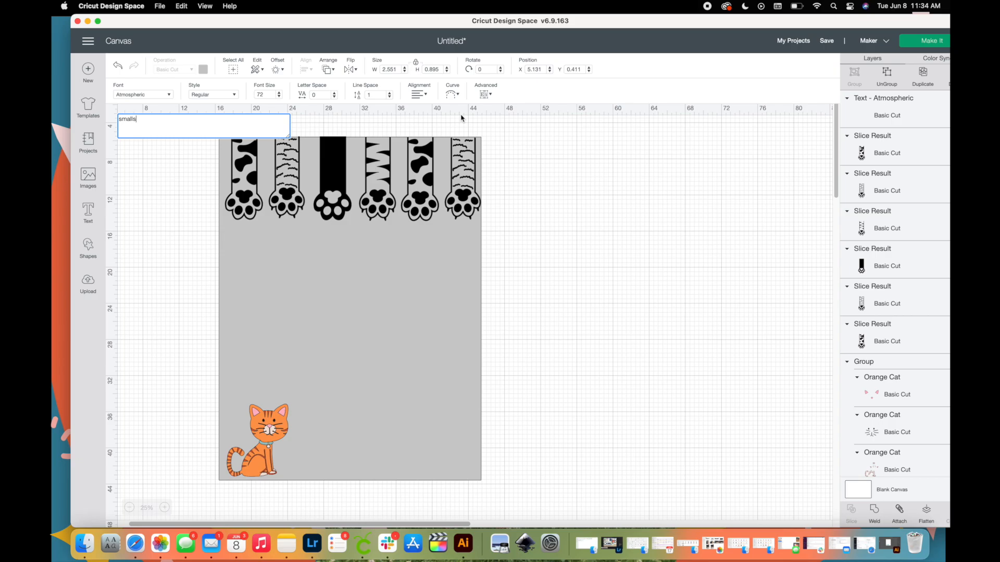
left_click(168, 264)
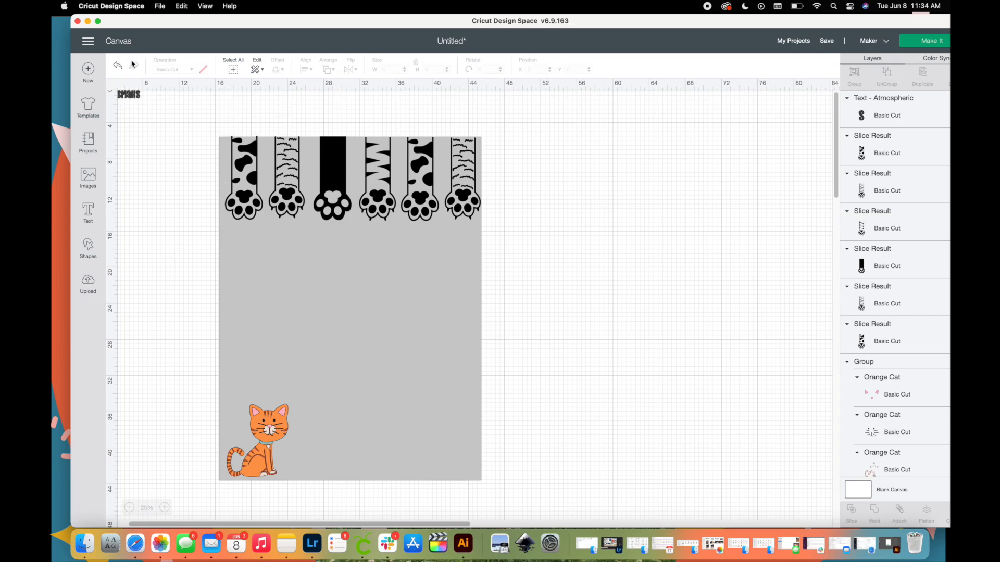
Place the "smalls" text beside the cat at the template's lower edge, scale it to about 20.9 inches wide, and nudge both into place.
left_click(125, 97)
left_click_drag(132, 100, 615, 451)
left_click_drag(579, 423, 451, 465)
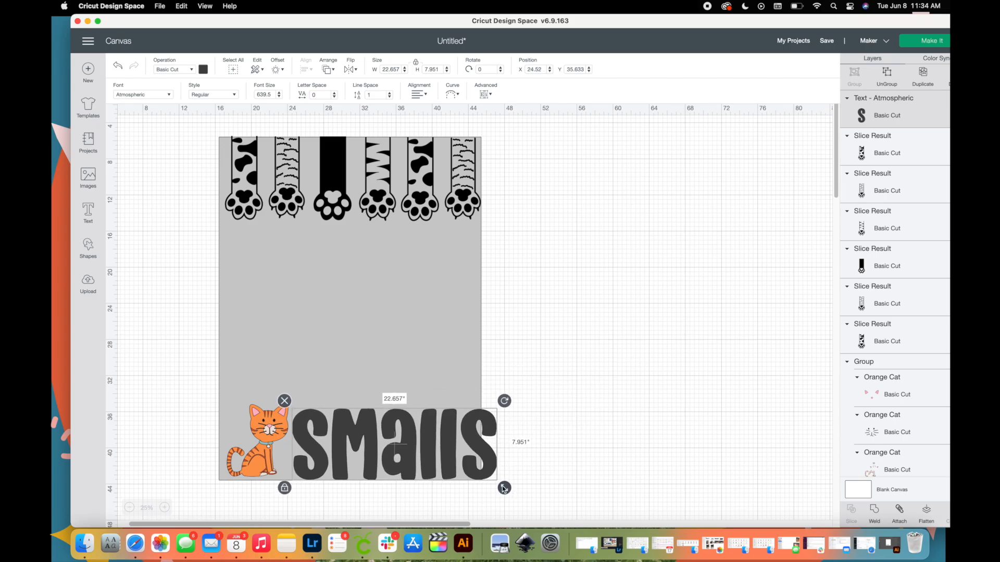
left_click_drag(504, 489, 461, 468)
left_click(271, 437)
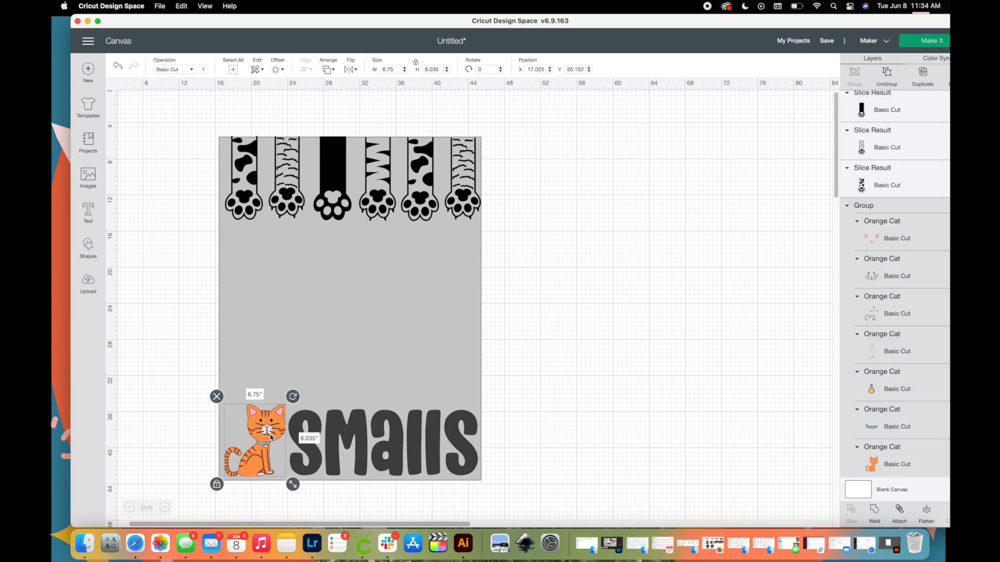
left_click_drag(351, 439, 351, 439)
Ungroup the "smalls" text into individual letters and check that the letters can be selected separately.
left_click(886, 72)
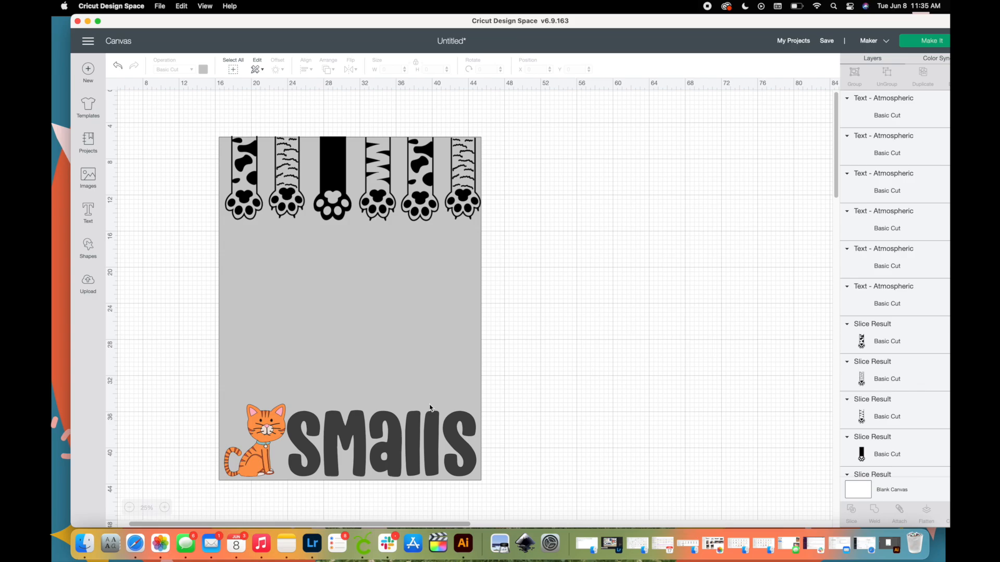
left_click(476, 452)
left_click(431, 452)
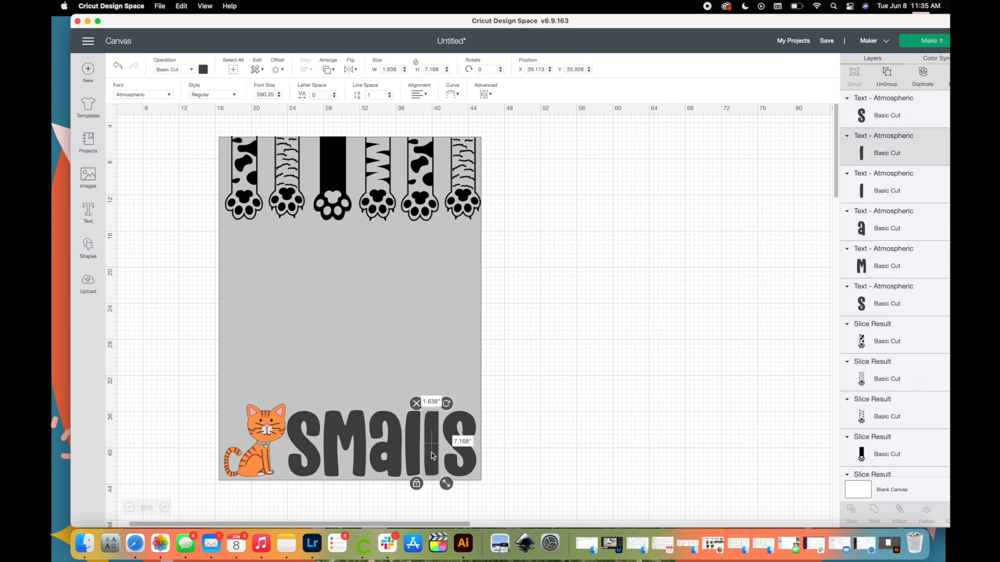
left_click(412, 449)
left_click(399, 452)
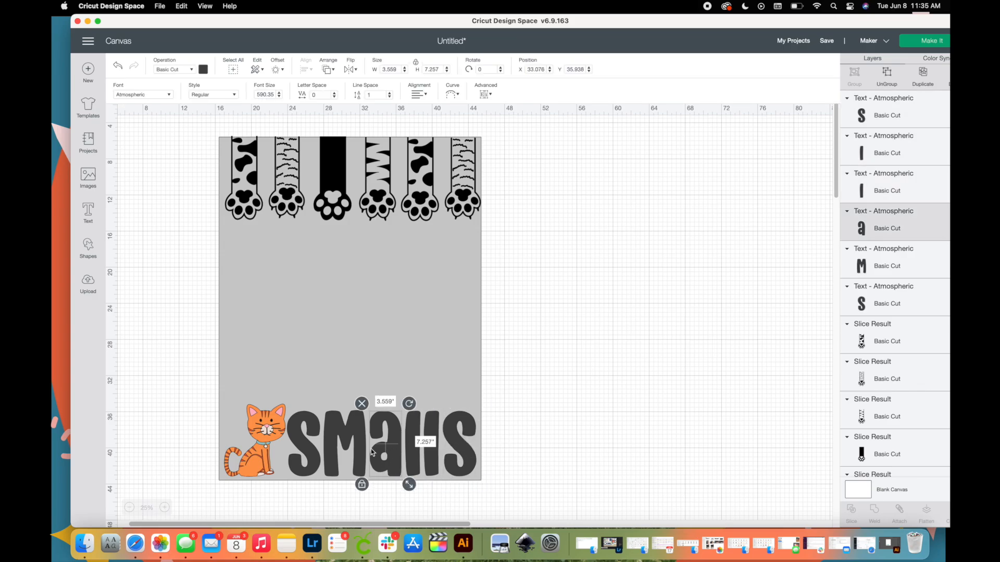
left_click(364, 452)
Select all six letters of "smalls" and set their operation to Print Then Cut, Standard.
left_click(309, 449)
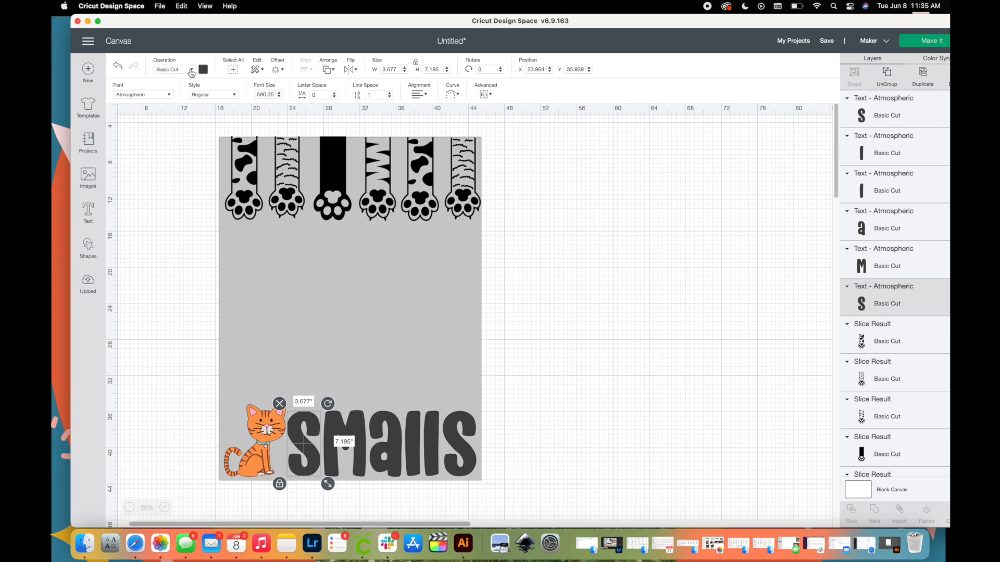
left_click(359, 439, "shift")
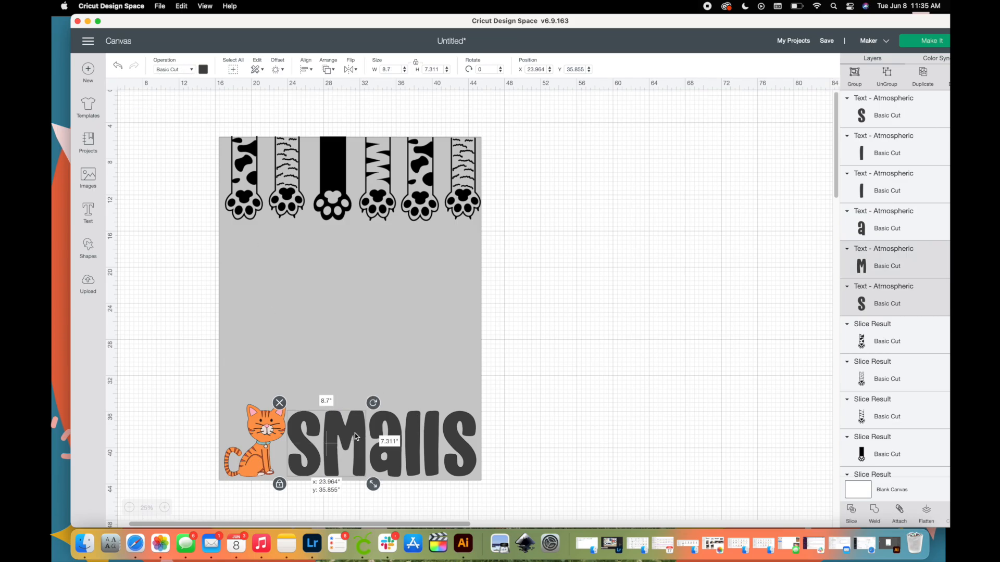
left_click(395, 456, "shift")
left_click(412, 458, "shift")
left_click(435, 458, "shift")
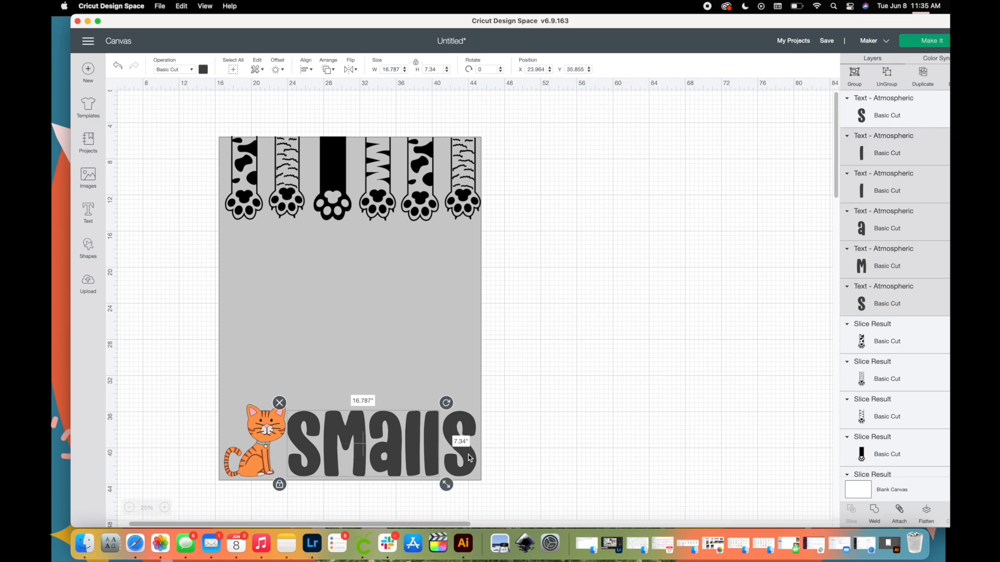
left_click(470, 458, "shift")
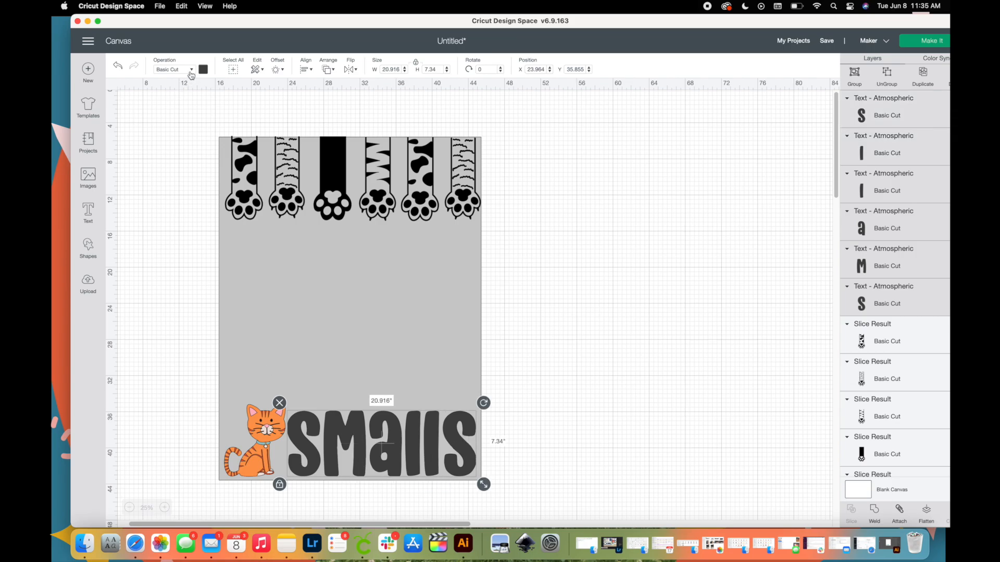
left_click(193, 70)
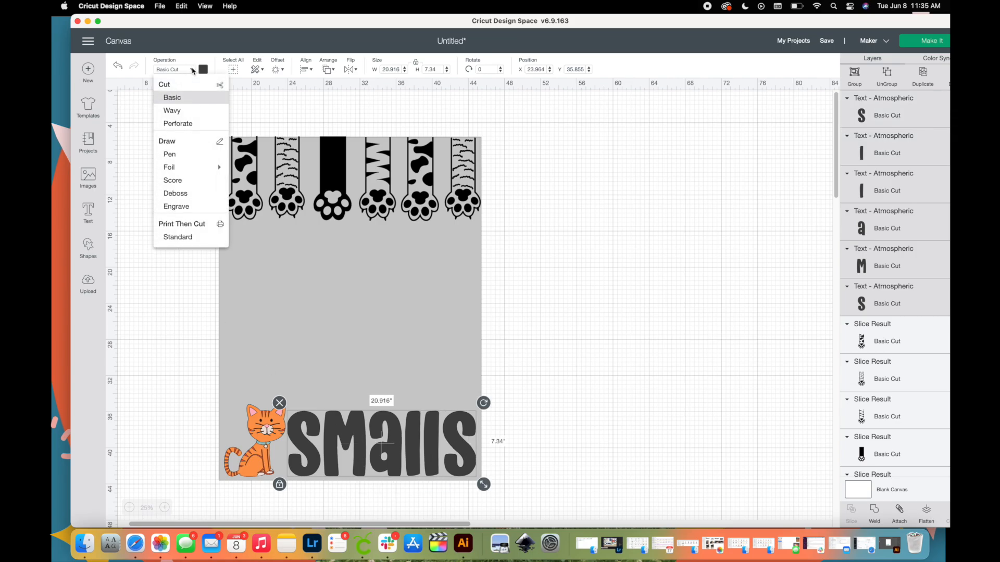
left_click(175, 237)
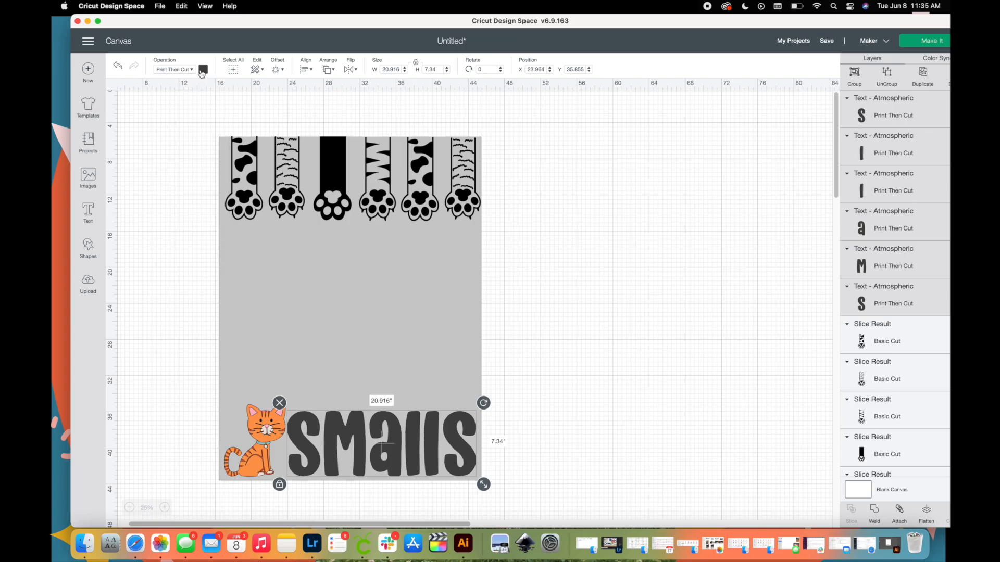
Recolor the "smalls" letters with the teal of the cat's collar.
left_click(202, 71)
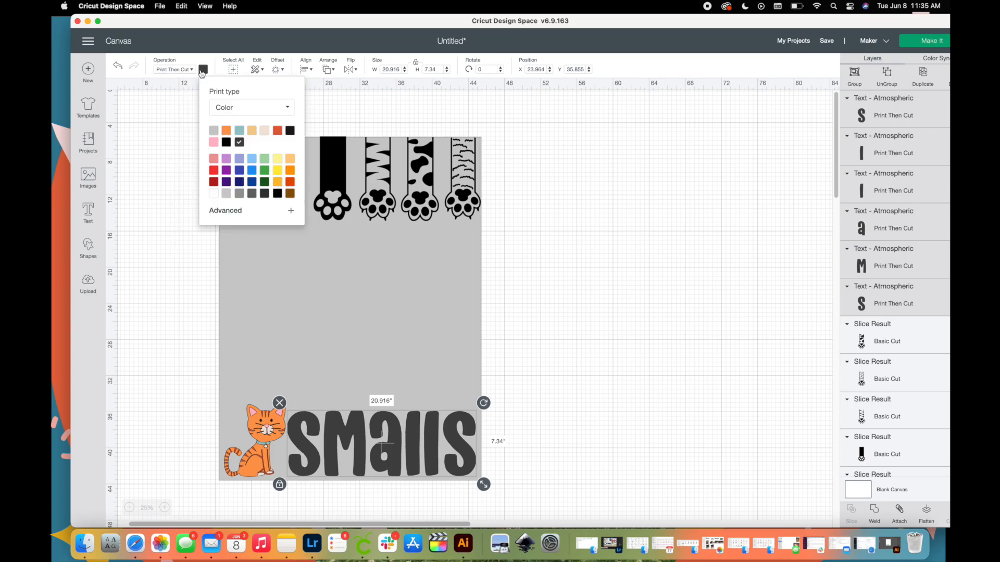
left_click(239, 131)
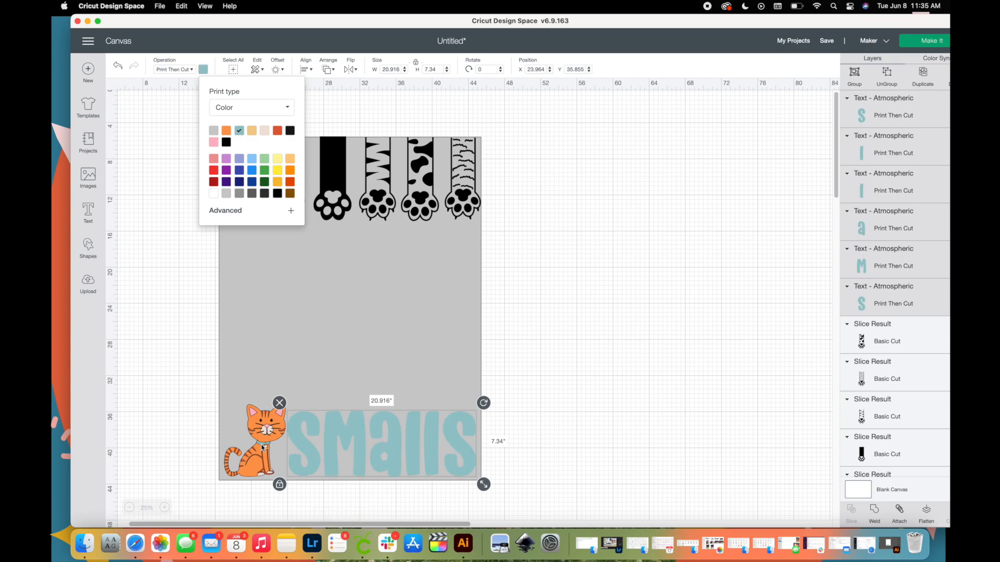
left_click(577, 286)
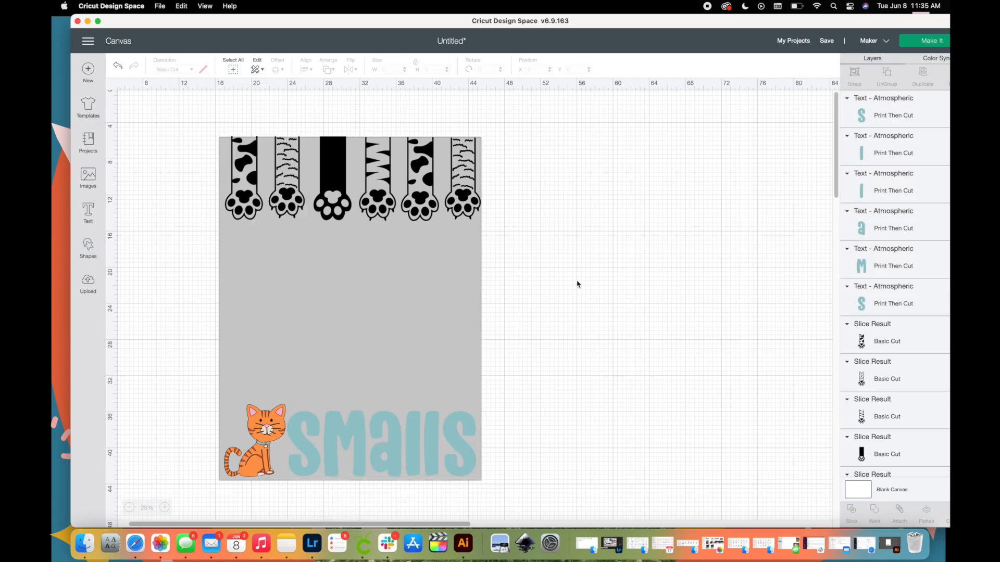
Select all six cat paws in the row and set their operation to Print Then Cut, Standard.
left_click(472, 208)
left_click(431, 190, "shift")
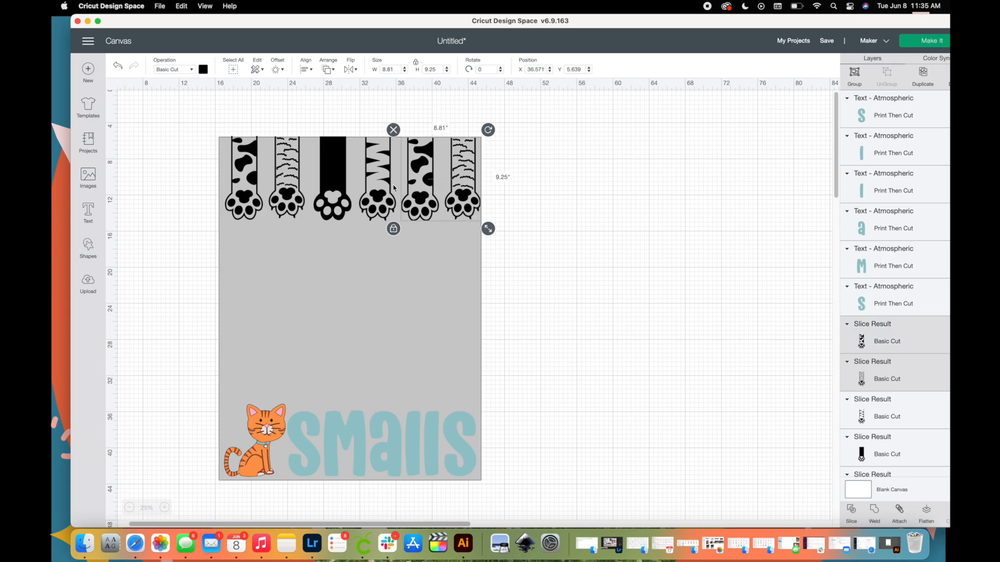
left_click(389, 185, "shift")
left_click(340, 175, "shift")
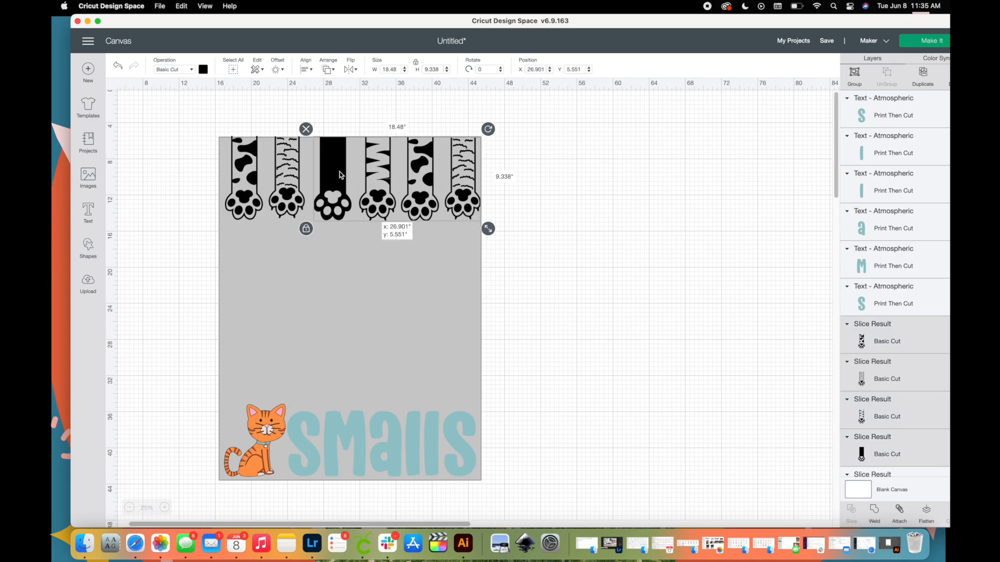
left_click(294, 175, "shift")
left_click(242, 165, "shift")
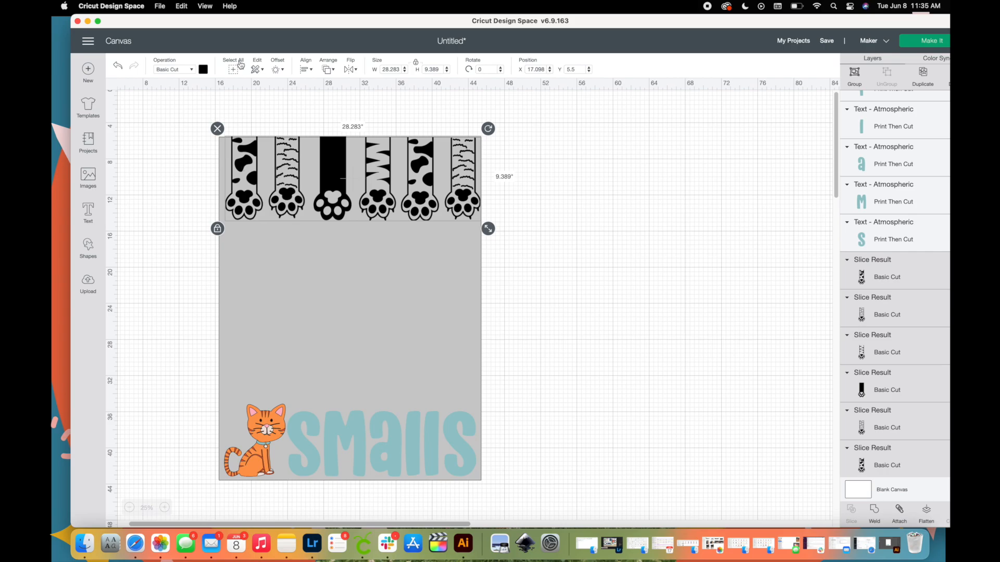
left_click(193, 70)
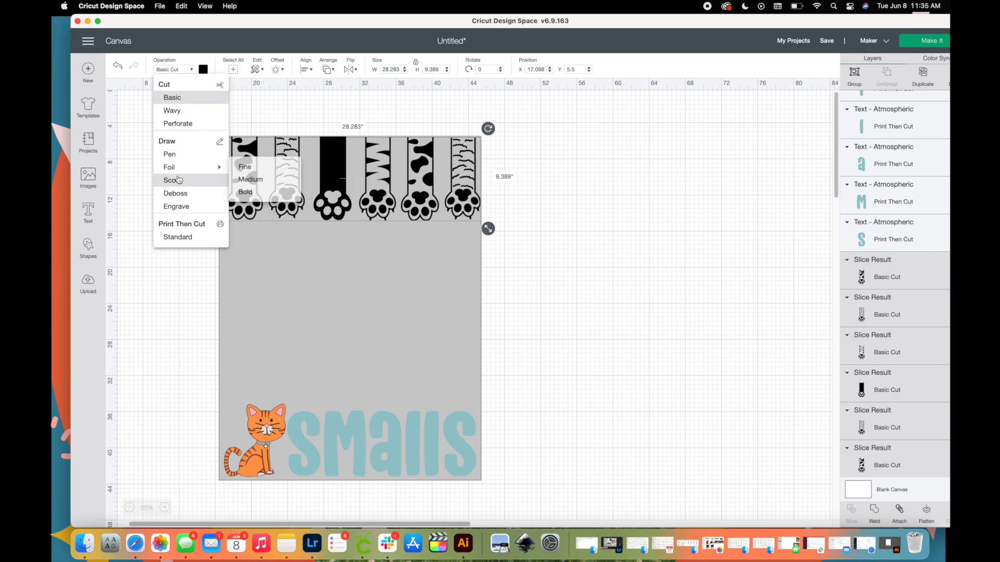
left_click(188, 237)
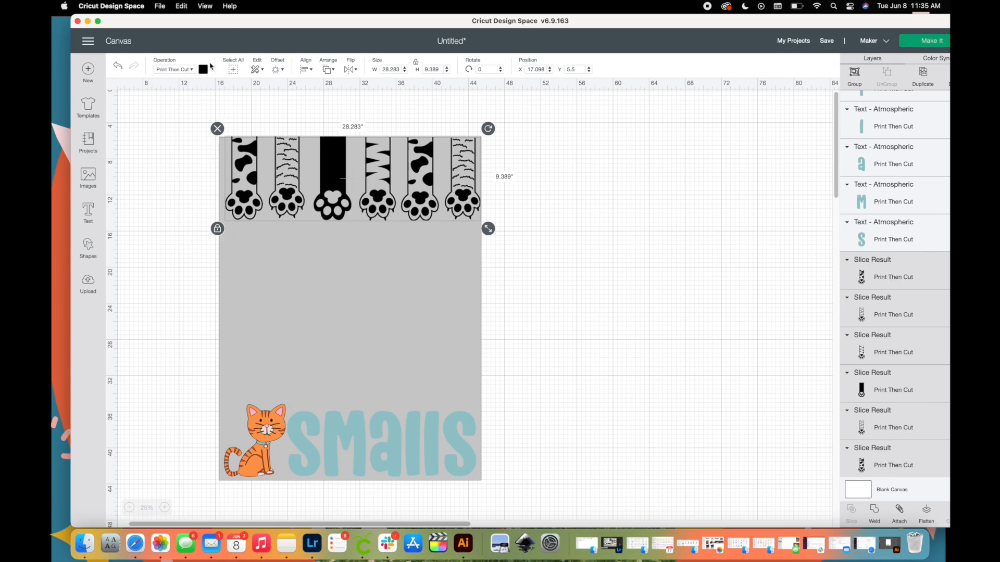
Recolor the six paws with the orange already used in the cat.
left_click(203, 70)
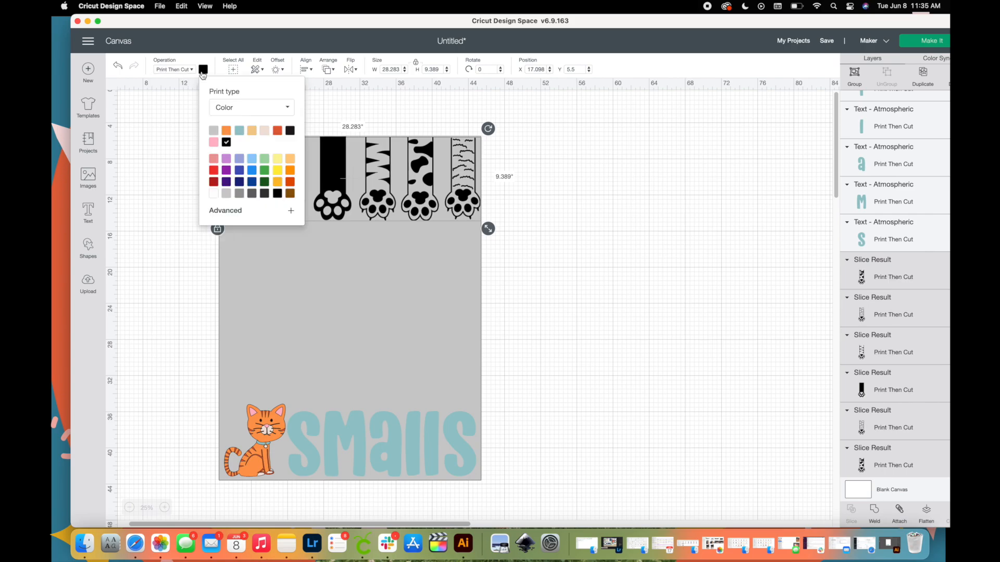
left_click(226, 132)
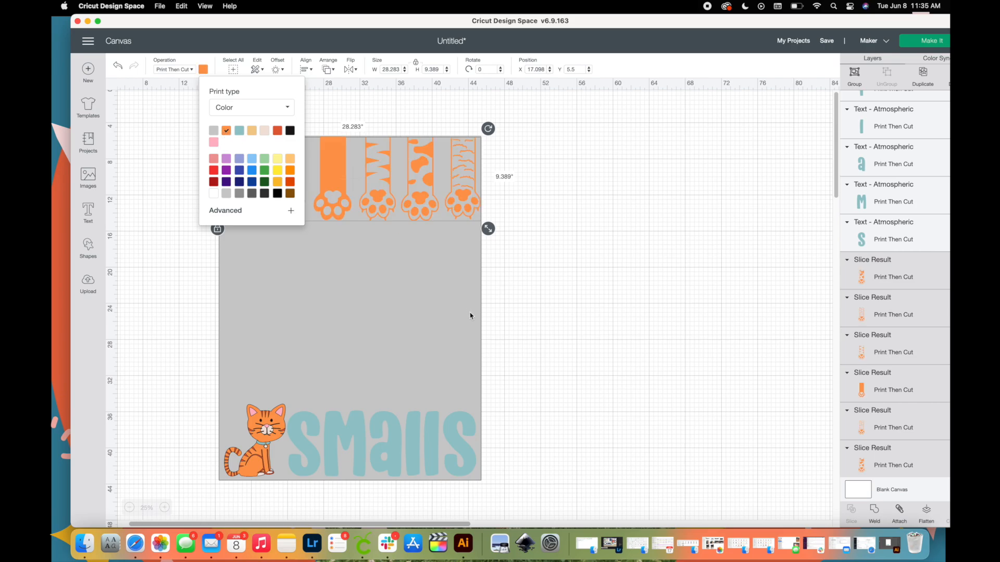
left_click(745, 348)
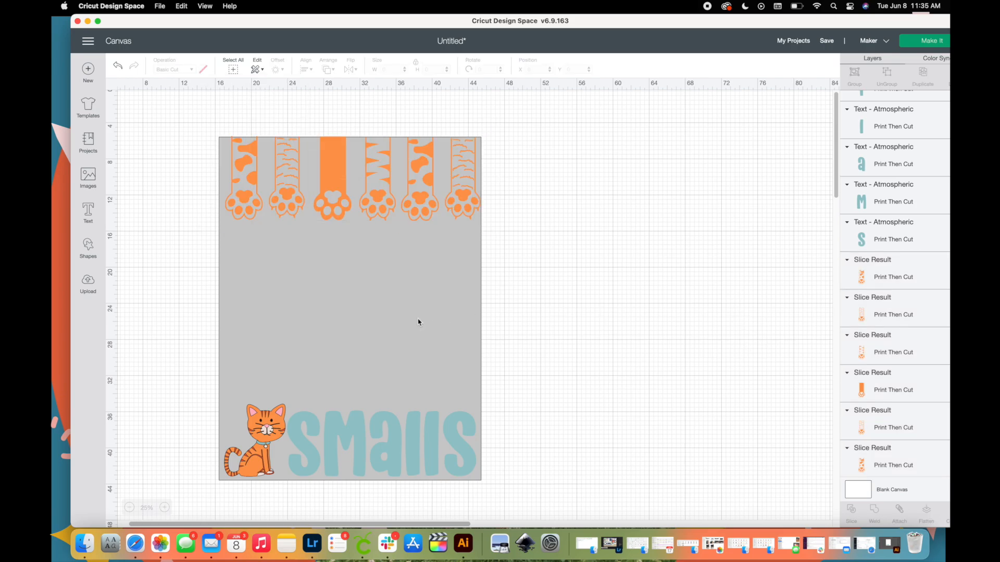
Shift the zigzag-striped paw and the second spotted paw slightly left to even out the row's spacing.
left_click_drag(371, 207, 368, 208)
left_click(413, 209)
key("Left")
key("Left")
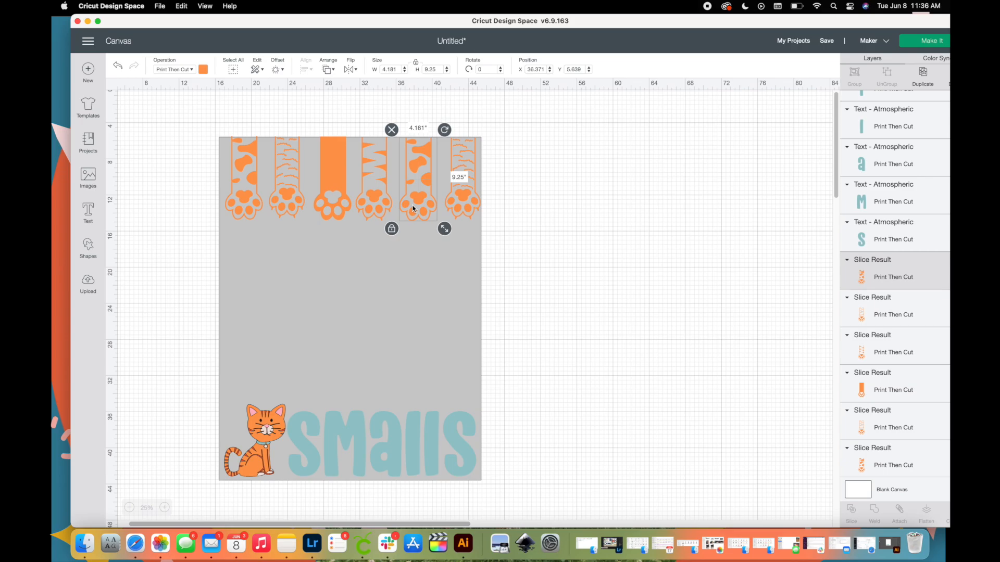
Move the gray template off the design and flatten the orange cat group into a single printable image.
left_click_drag(389, 350, 656, 328)
left_click(187, 400)
left_click_drag(182, 389, 283, 493)
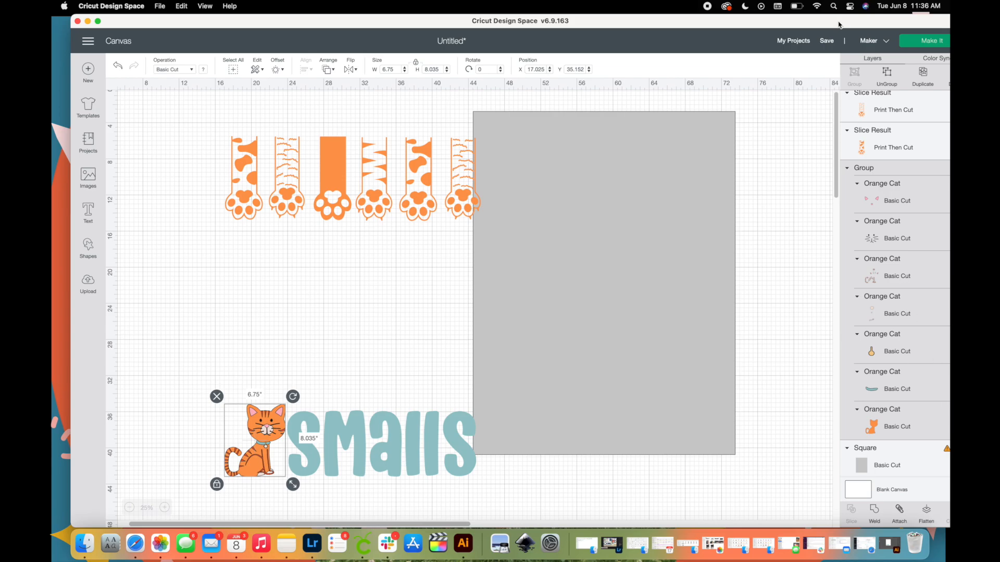
left_click_drag(824, 19, 800, 24)
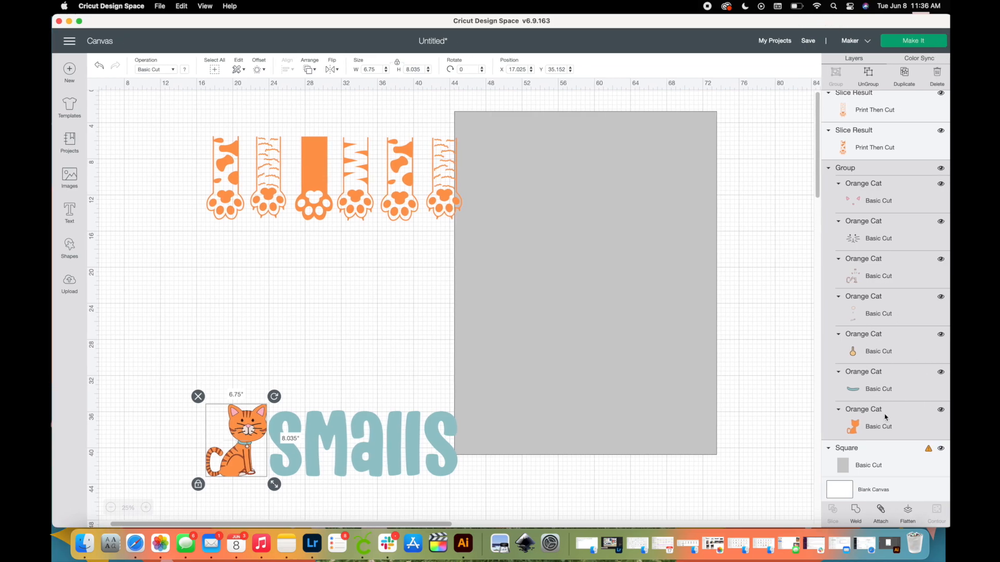
left_click(908, 511)
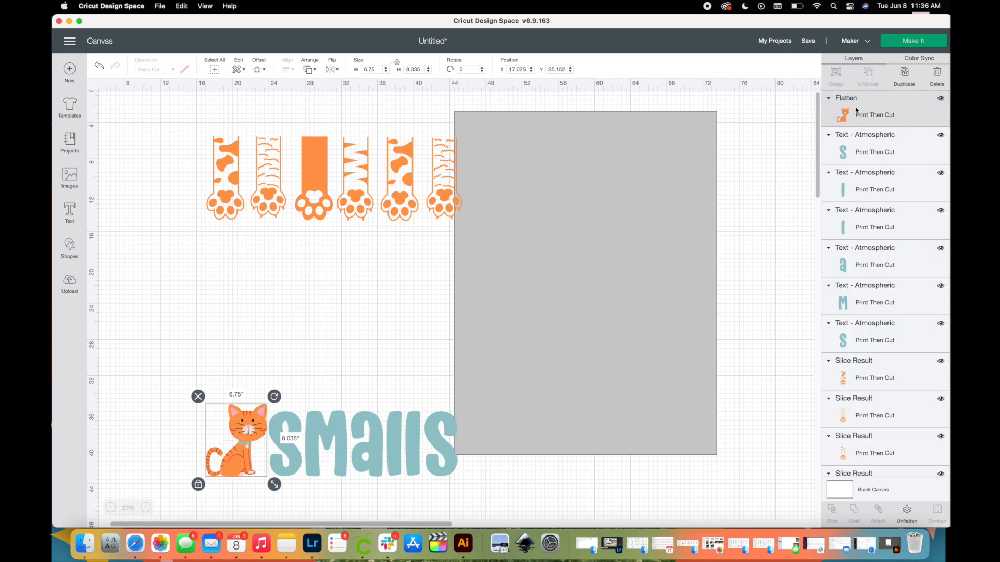
Move the gray template square clear of the paws and delete it.
left_click_drag(590, 271, 681, 308)
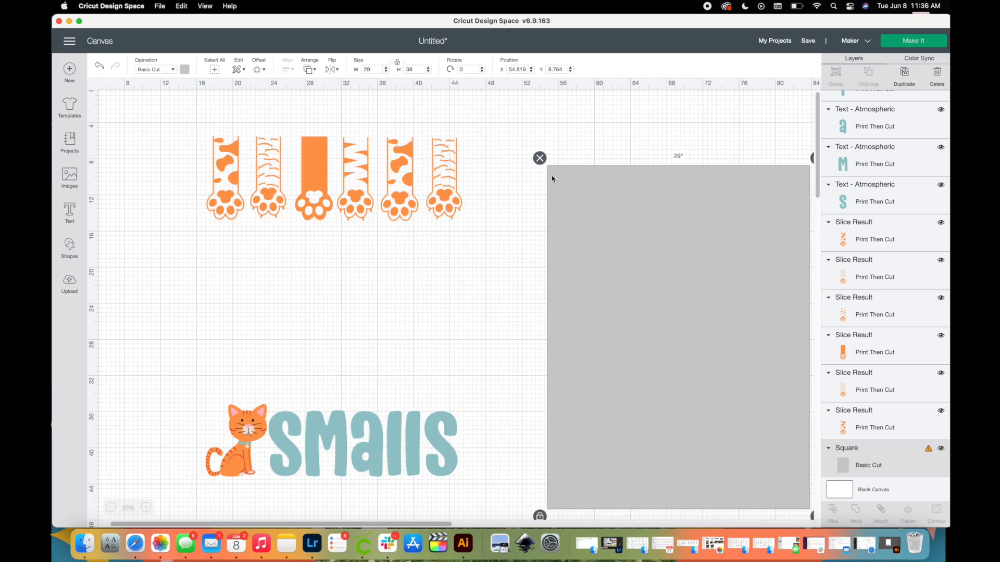
left_click(539, 158)
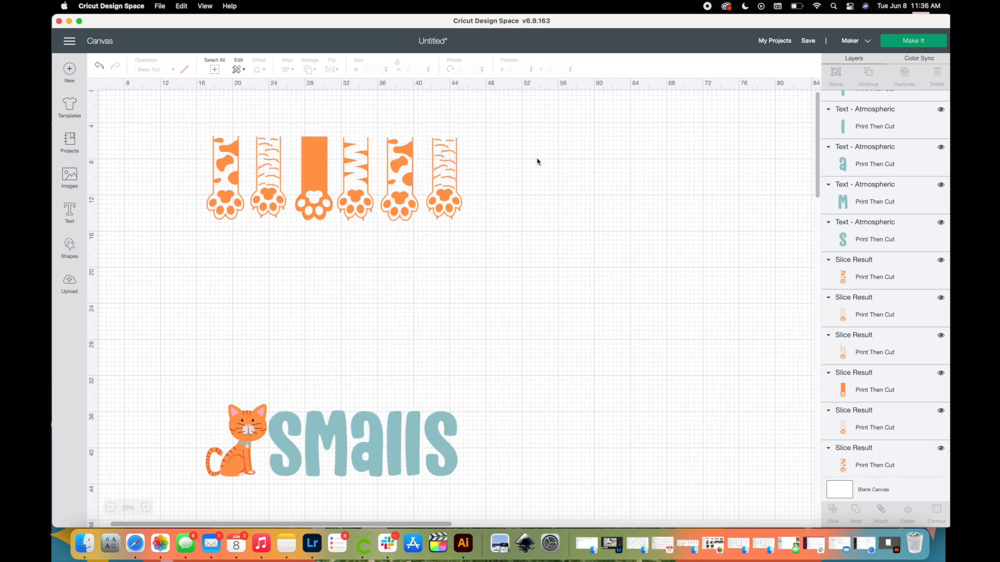
Send the project to mat preparation and look through the Print Then Cut mats.
left_click(933, 40)
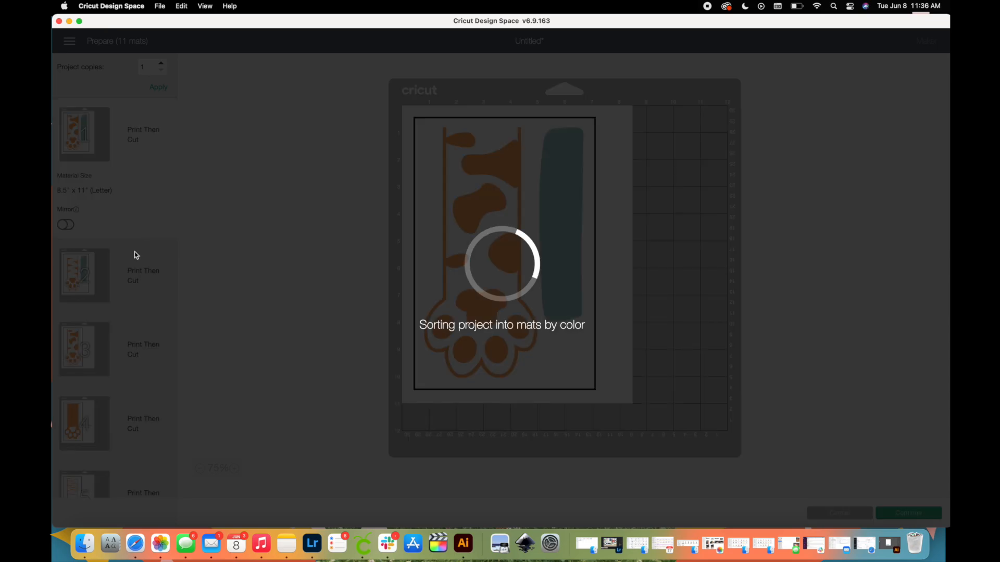
scroll(95, 328, "down", 5)
scroll(94, 328, "down", 4)
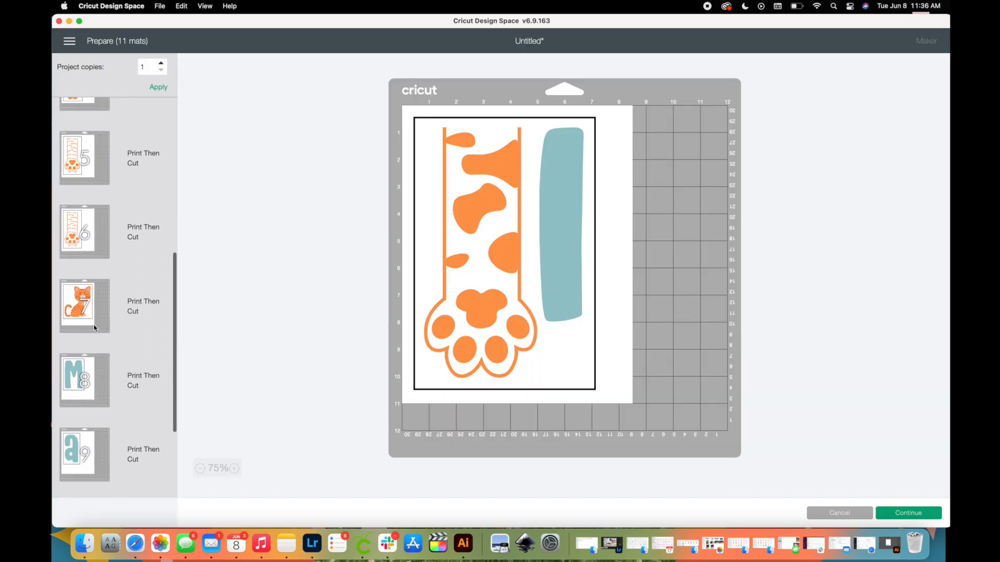
scroll(94, 328, "up", 10)
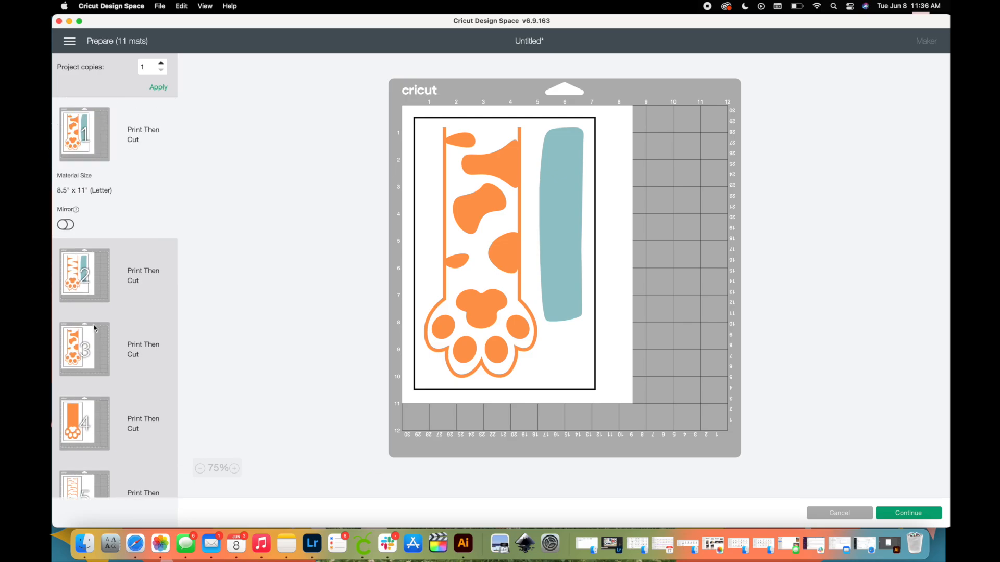
scroll(95, 328, "down", 6)
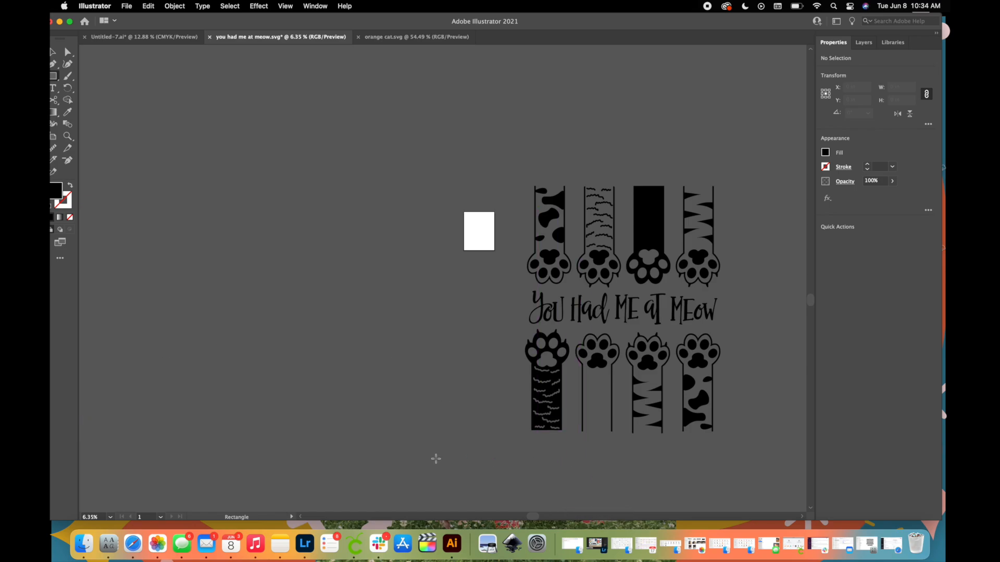
Switch to Illustrator, show the orange cat.svg document, and inspect the body shapes of the peeking and sitting cats by selecting them.
left_click(385, 37)
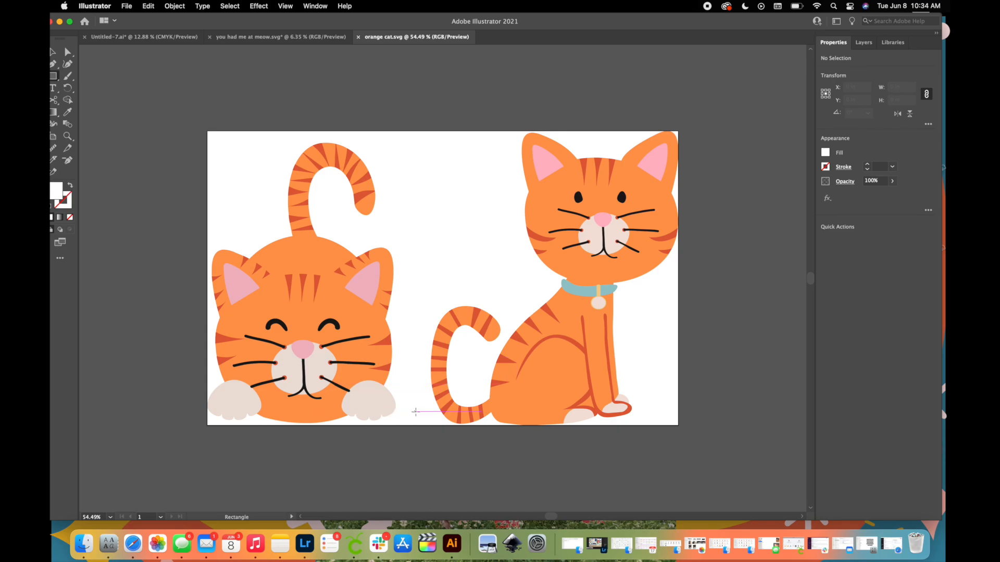
key("v")
left_click(352, 370)
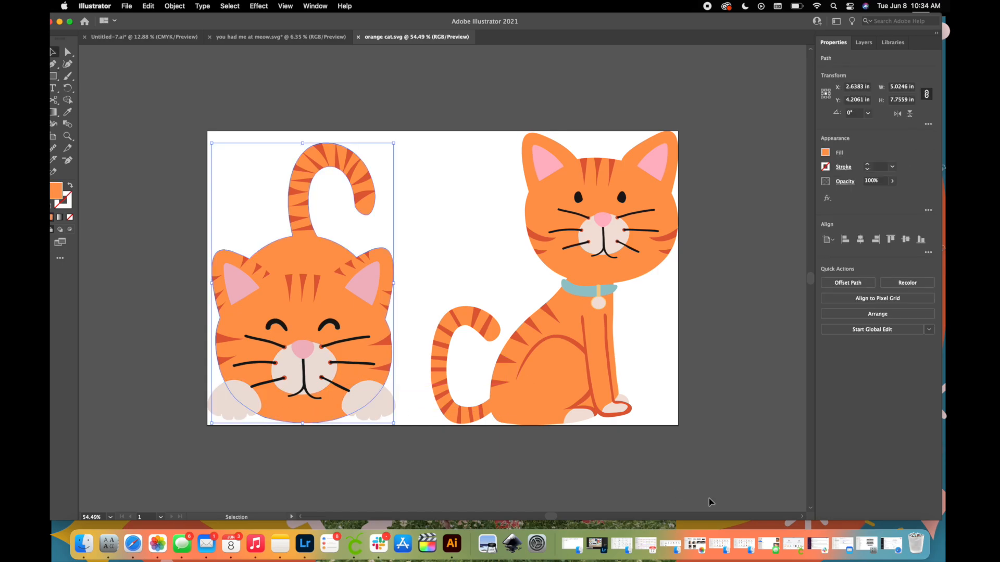
left_click(572, 397)
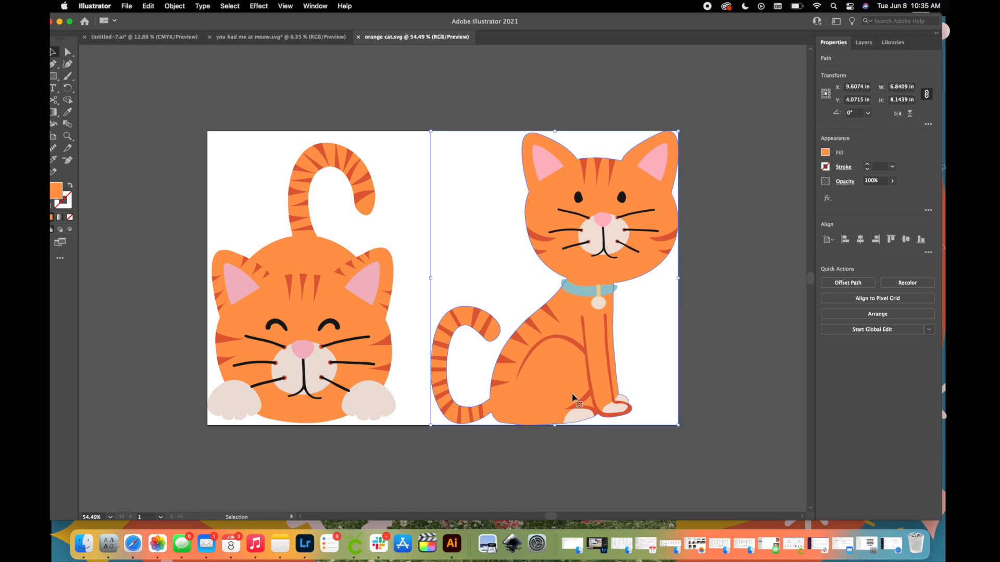
Create a new 29 x 38 in portrait print document with one artboard in CMYK at 300 ppi.
left_click(127, 6)
left_click(143, 22)
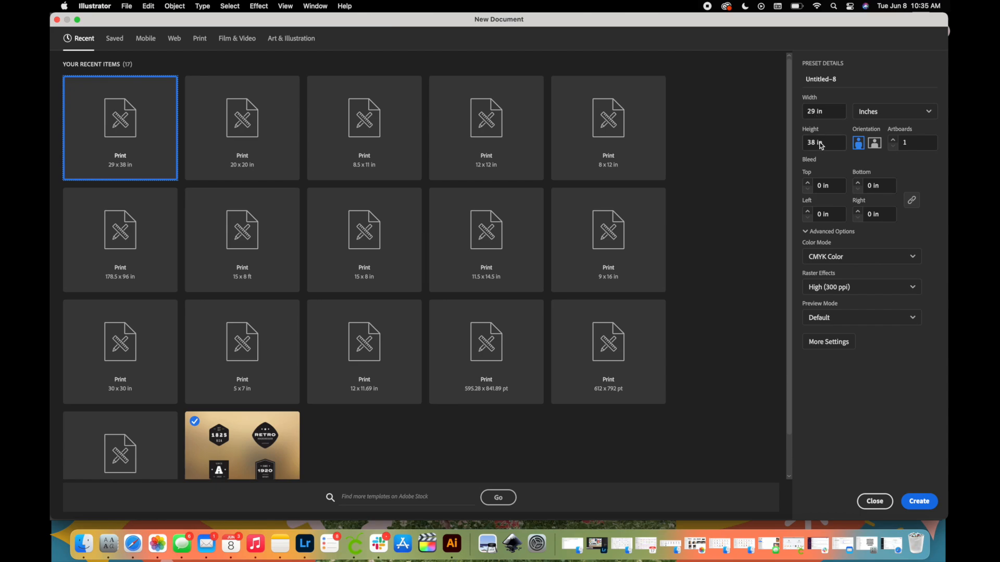
left_click(927, 499)
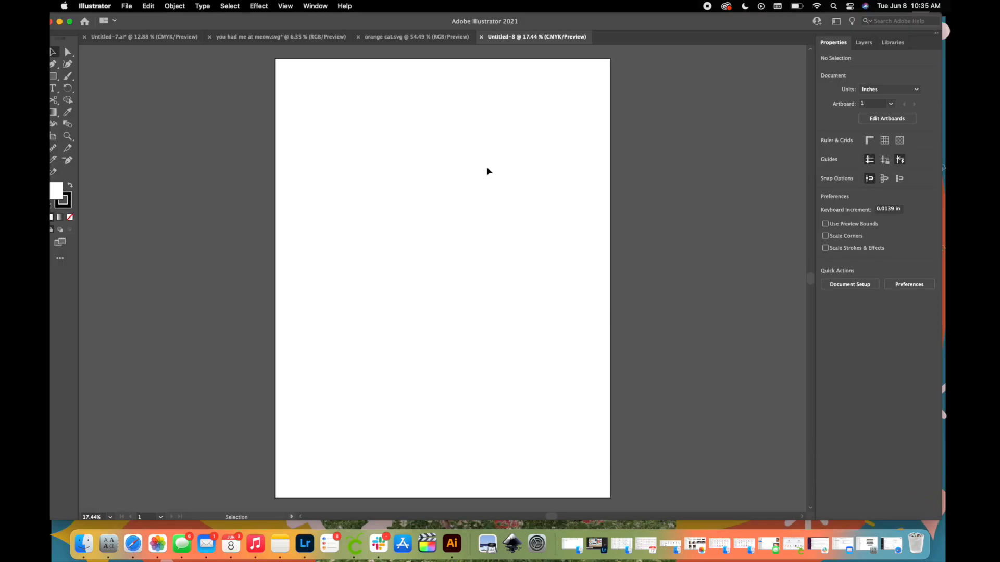
left_click(395, 37)
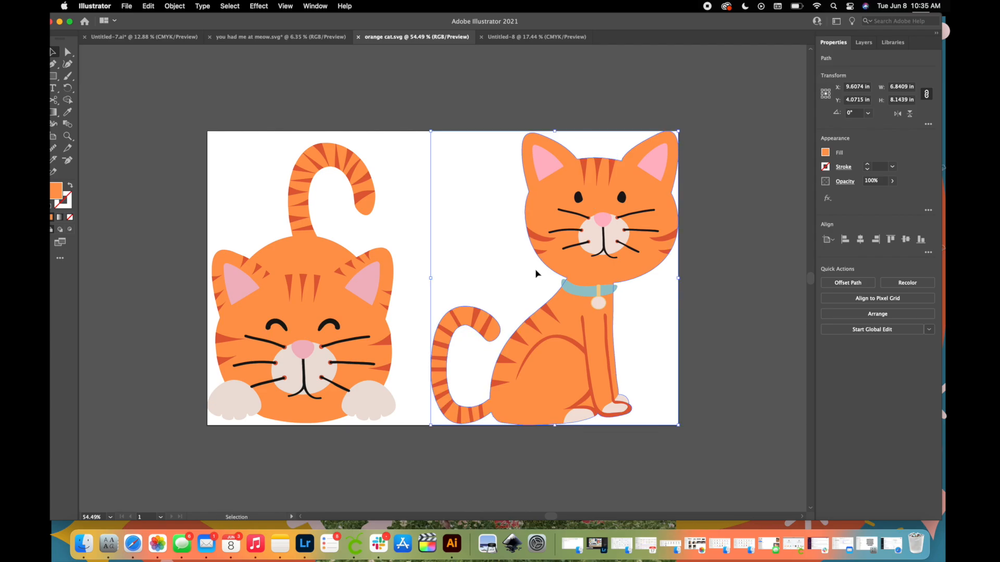
left_click(514, 38)
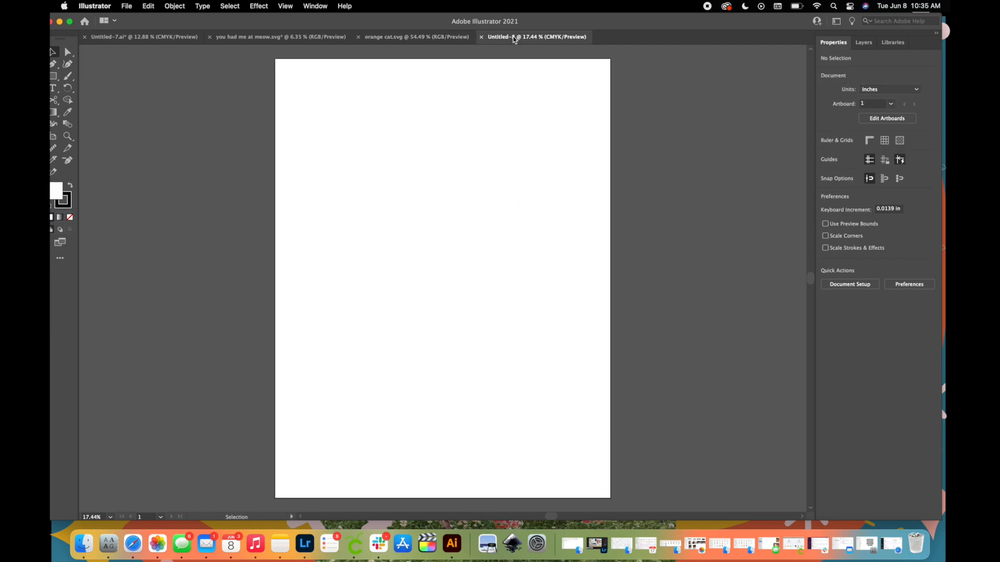
key("super+v")
key("super+z")
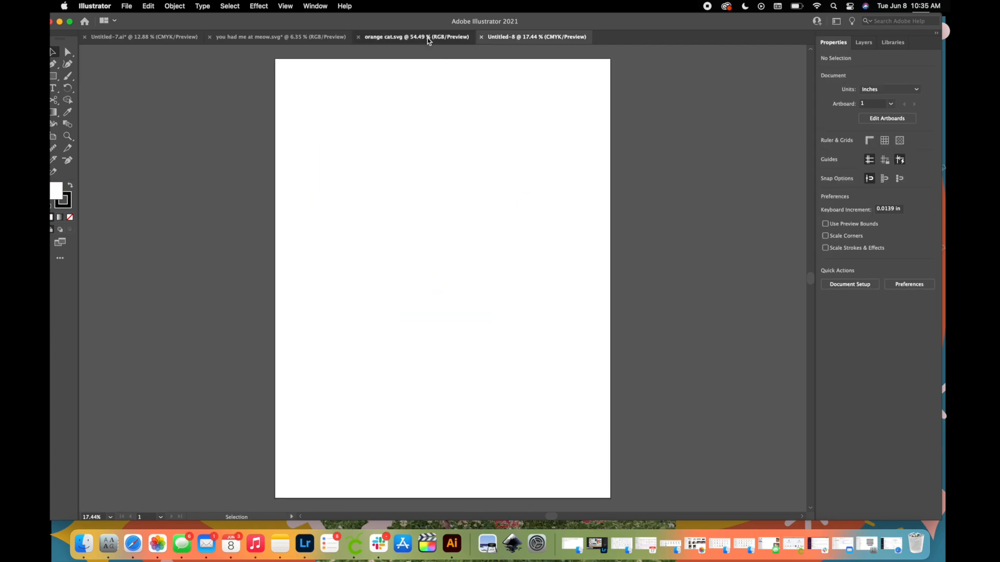
Copy the whole sitting cat from orange cat.svg into the new 29 x 38 in document and place it near the artboard's lower-left corner.
left_click(431, 38)
key("super+c")
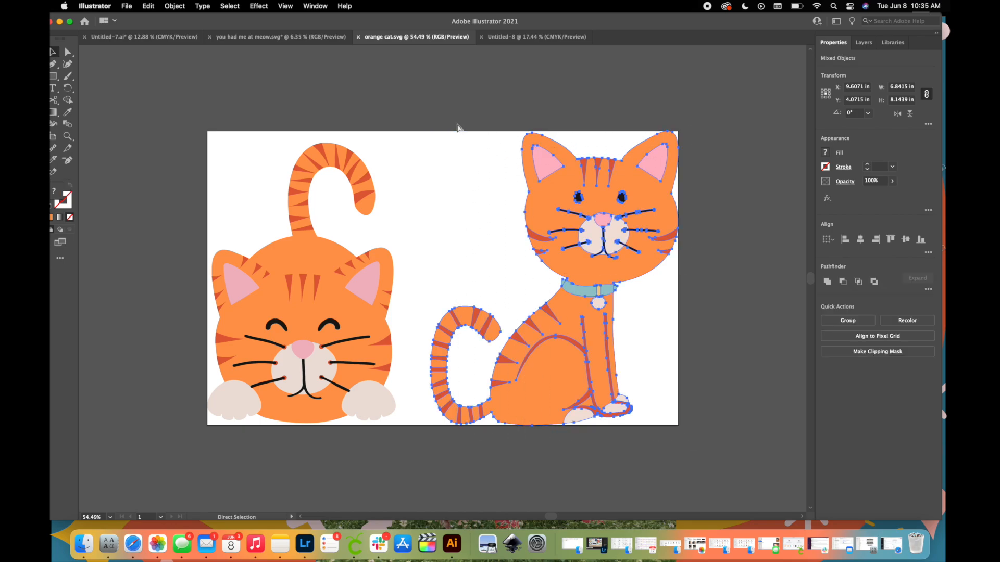
left_click(514, 38)
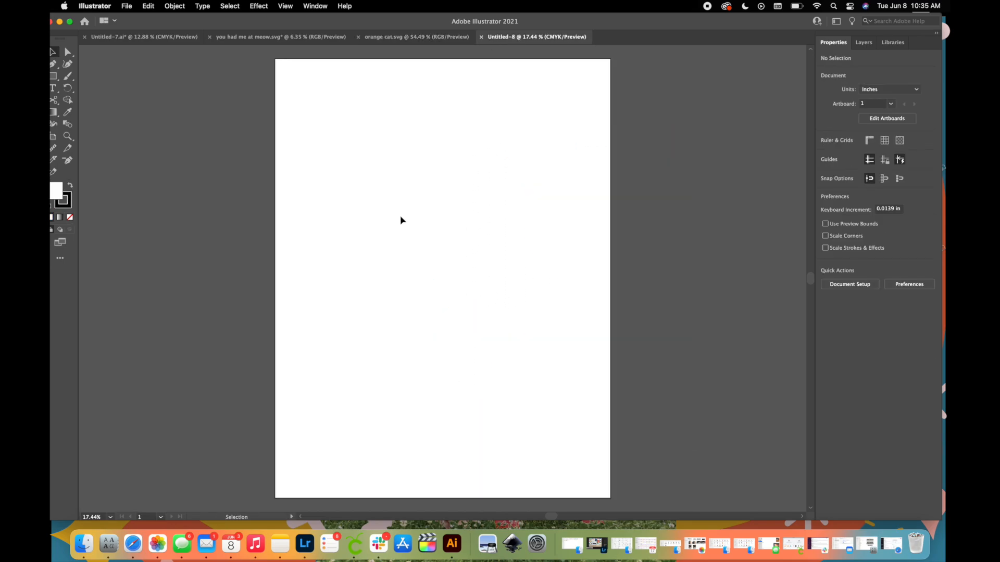
key("super+v")
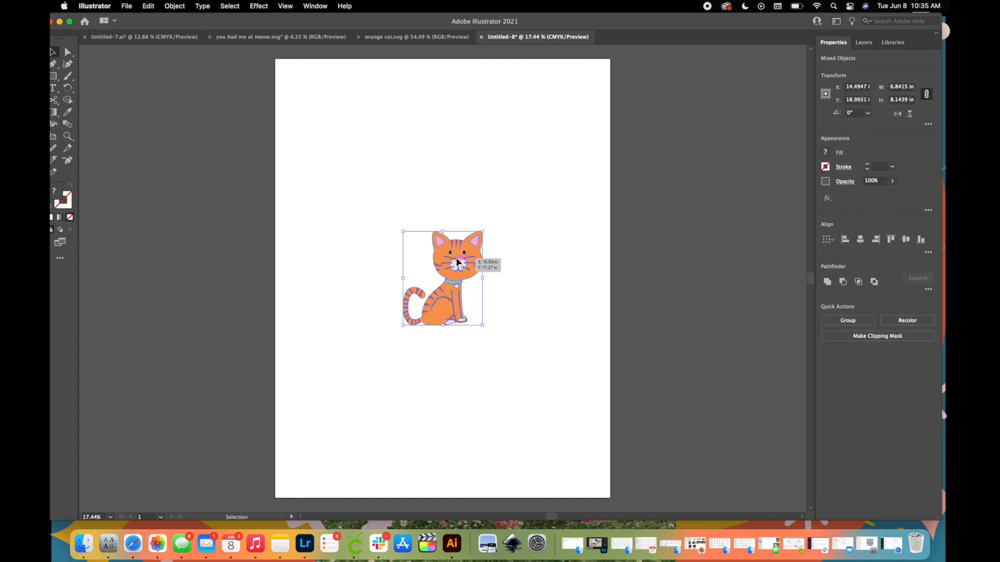
right_click(502, 265)
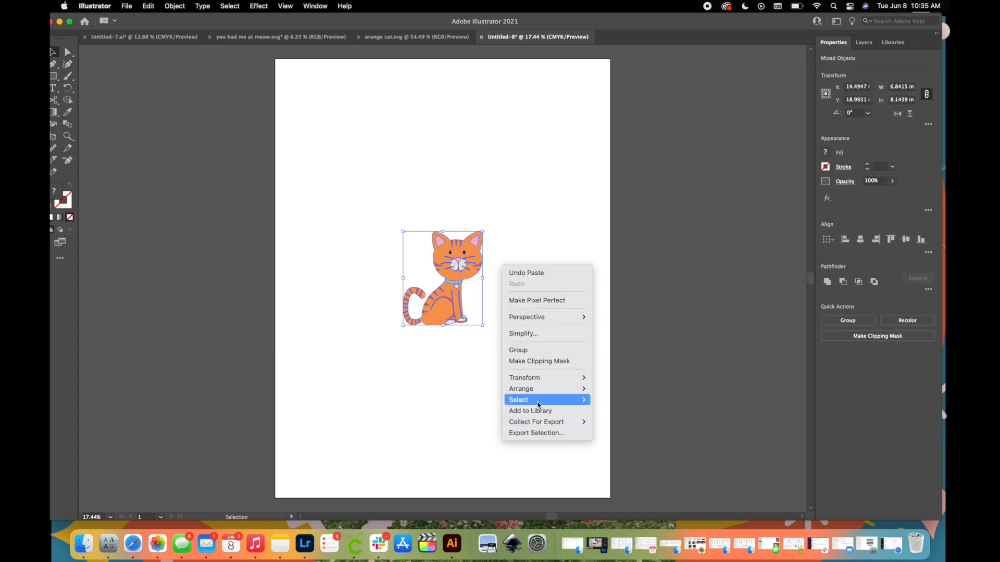
left_click(586, 228)
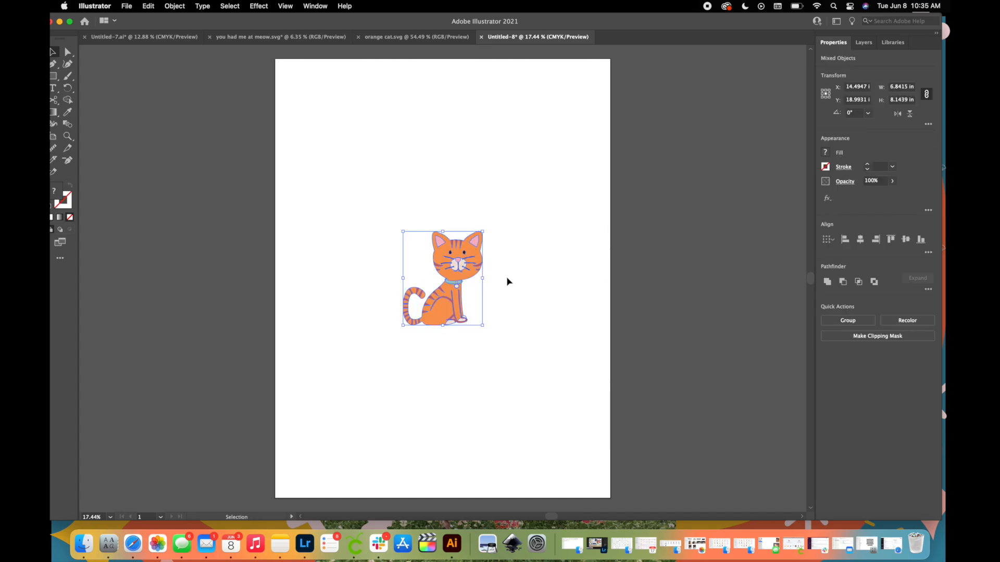
left_click_drag(445, 299, 332, 416)
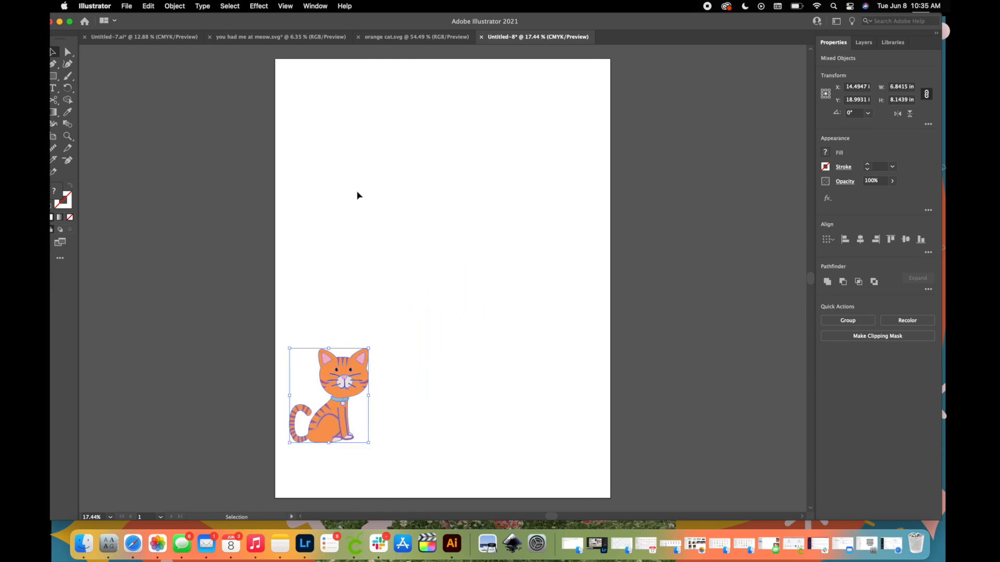
Copy the paw and lettering artwork from you had me at meow.svg and paste it beside the cat's artboard.
left_click(296, 40)
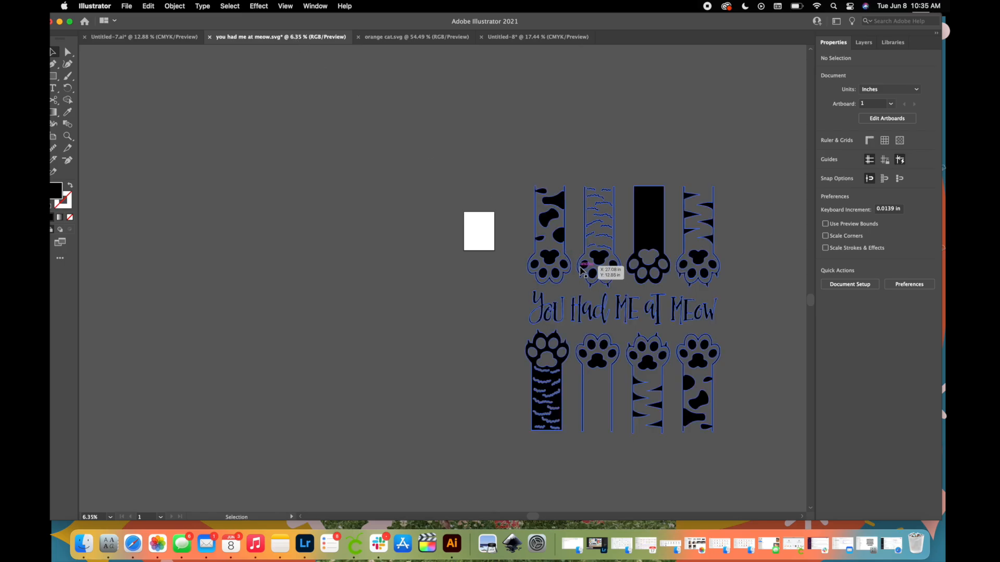
left_click(557, 233)
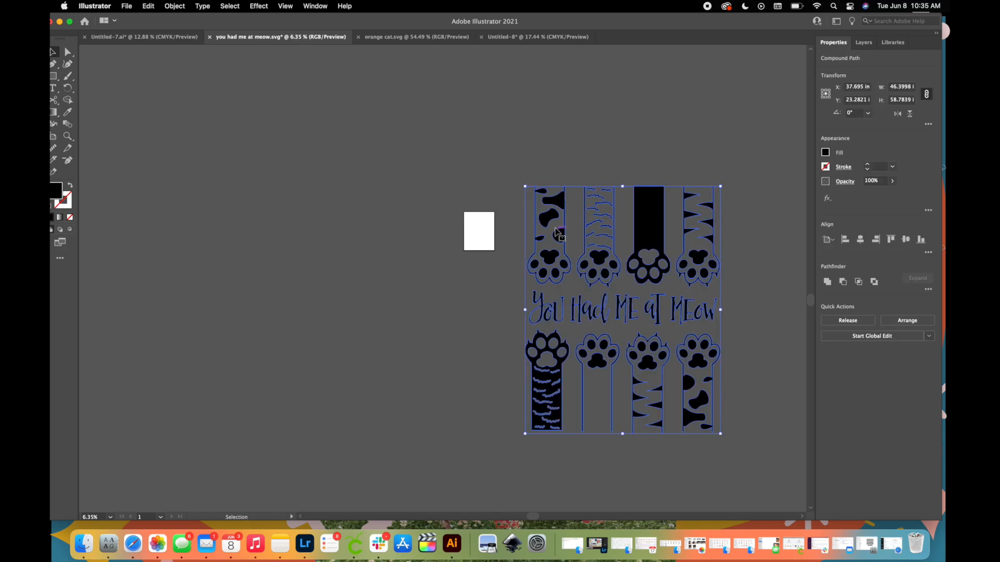
left_click(526, 45)
left_click(446, 308)
key("a")
key("super+v")
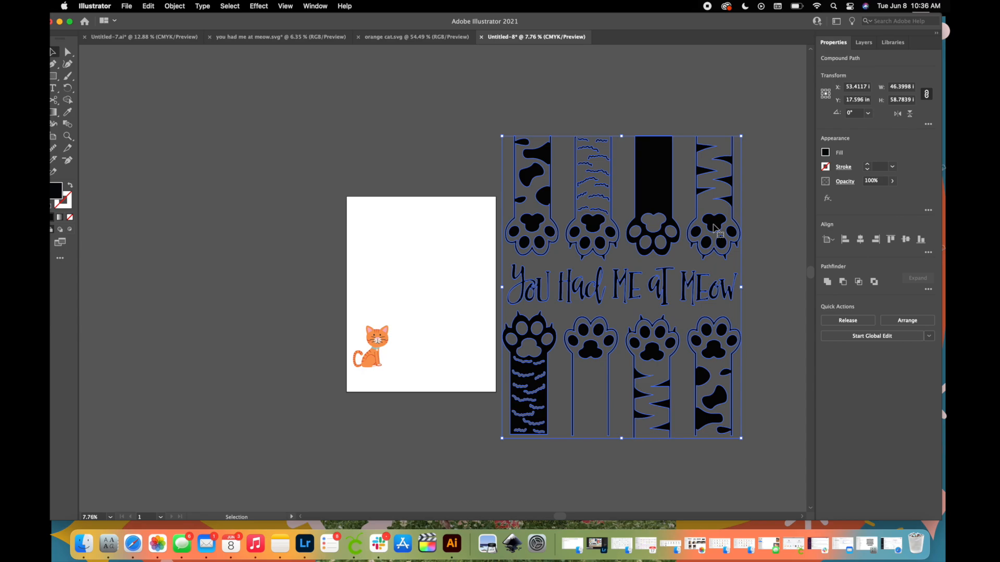
left_click(429, 151)
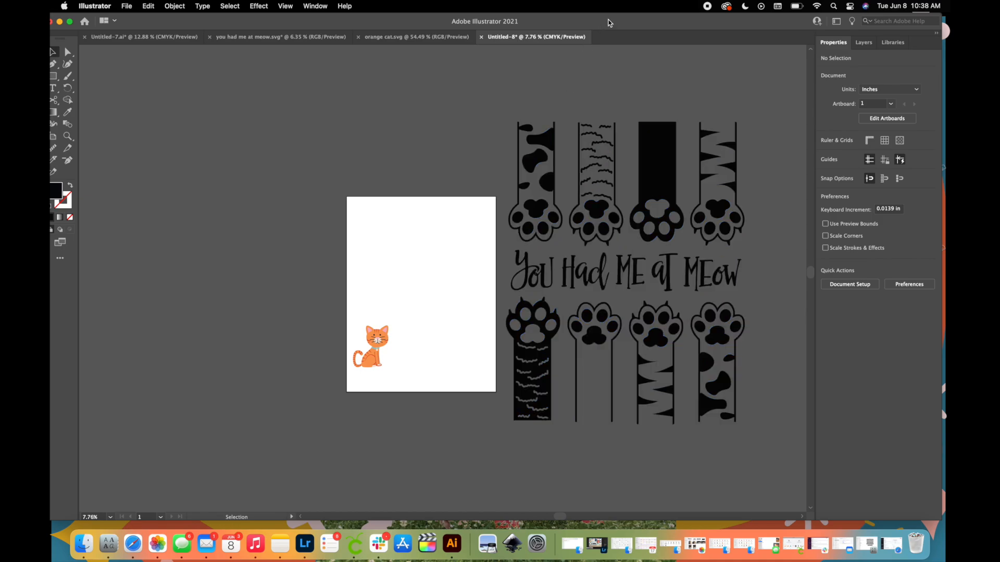
Draw a rectangle about 61.7 by 44.4 in over the lettering and lower paws, and subtract it from the artwork with Minus Front.
left_click_drag(608, 21, 616, 21)
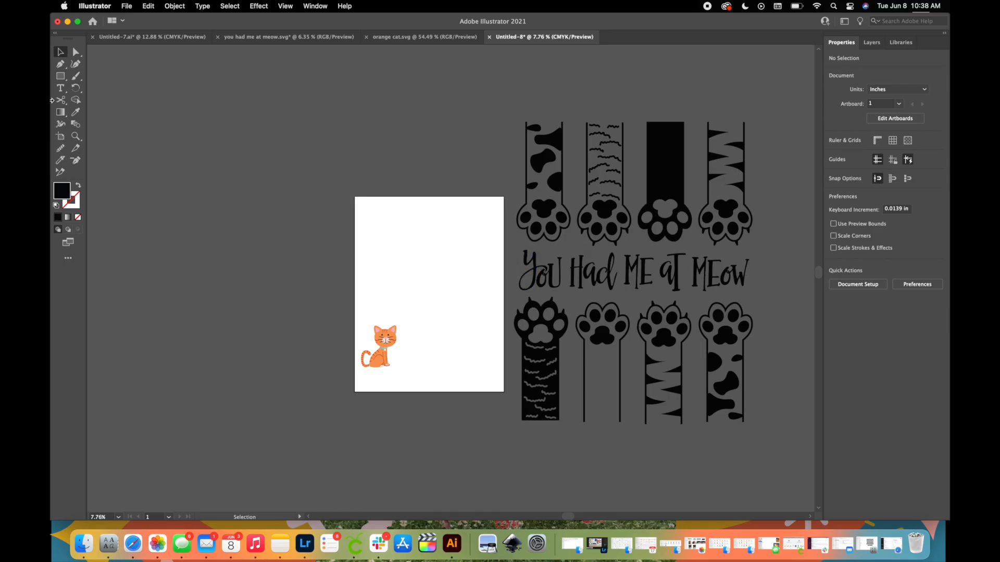
left_click(61, 76)
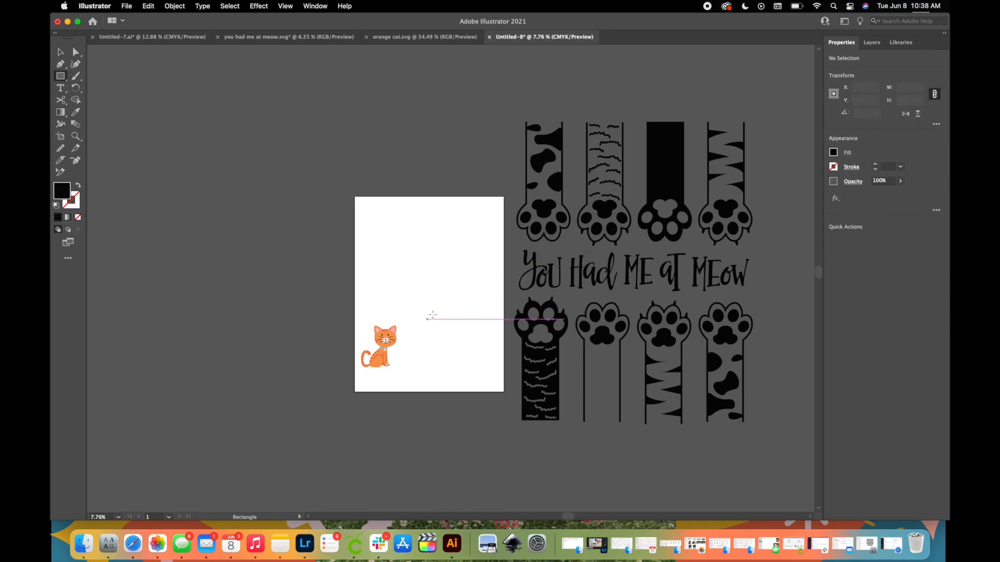
left_click_drag(479, 246, 797, 474)
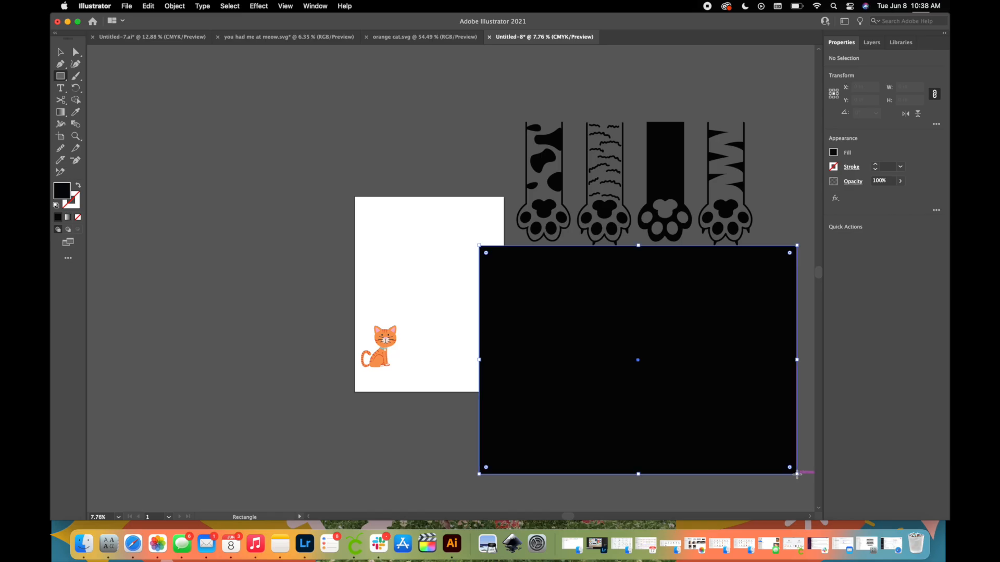
key("v")
left_click_drag(711, 309, 712, 313)
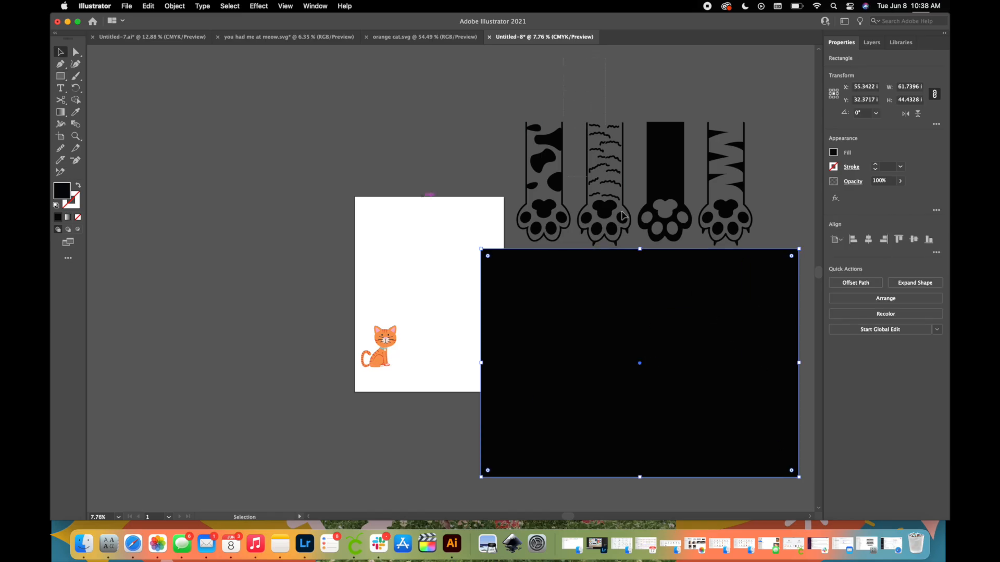
left_click_drag(564, 245, 692, 346)
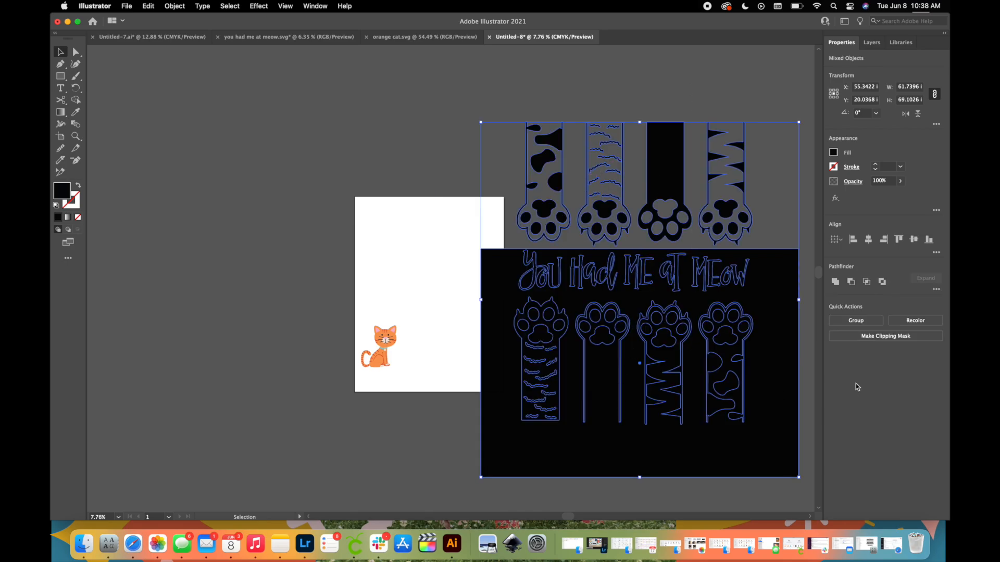
left_click(852, 283)
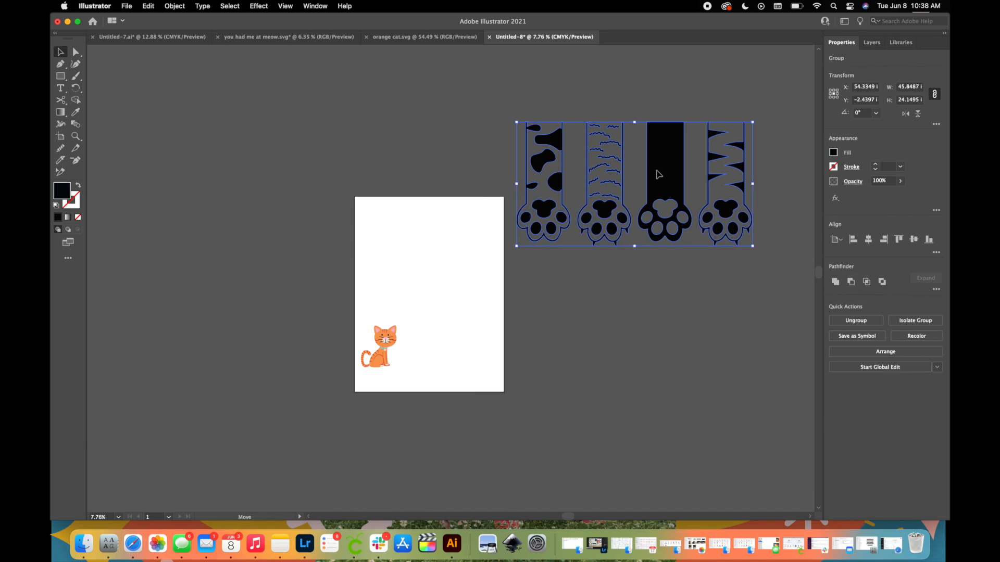
Move the row of four paws onto the artboard and fit it across the width so the legs hang from the top edge.
left_click_drag(657, 171, 509, 262)
left_click_drag(449, 225, 454, 234)
Enlarge the whole sitting cat to about 11.6 by 13.8 in and keep it in the artboard's lower-left corner.
left_click(392, 366)
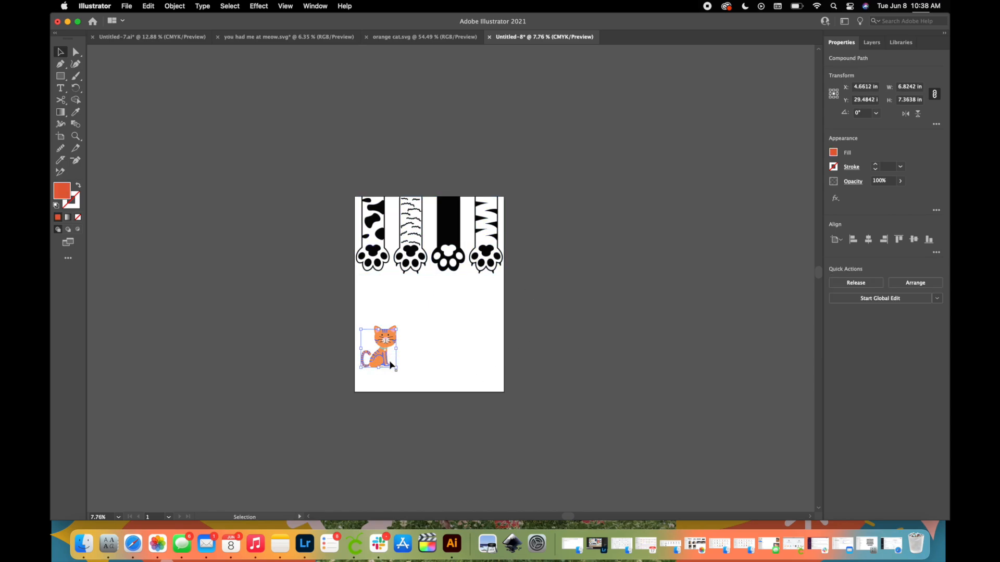
left_click_drag(396, 368, 415, 397)
key("super+z")
left_click_drag(369, 360, 417, 386)
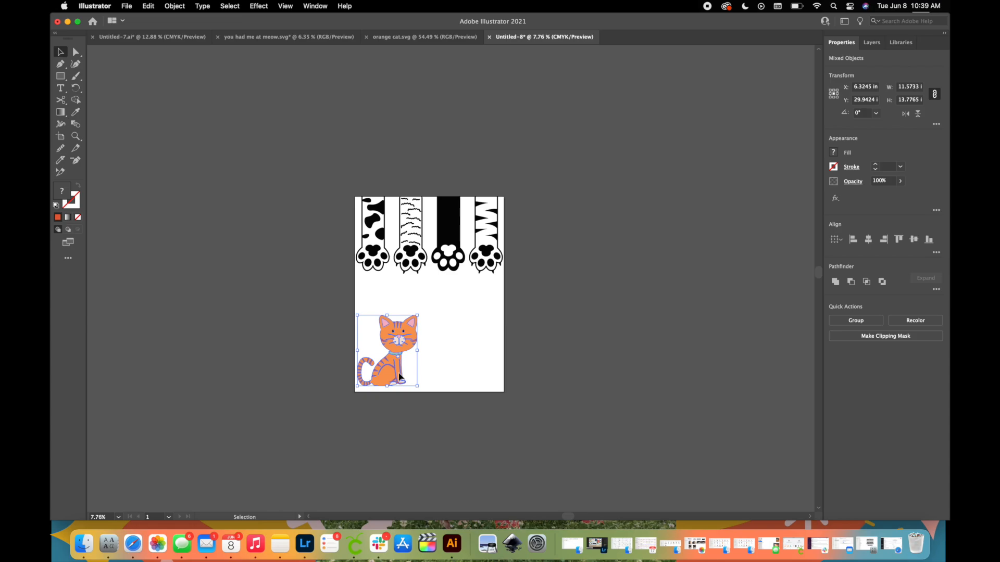
left_click_drag(399, 373, 399, 374)
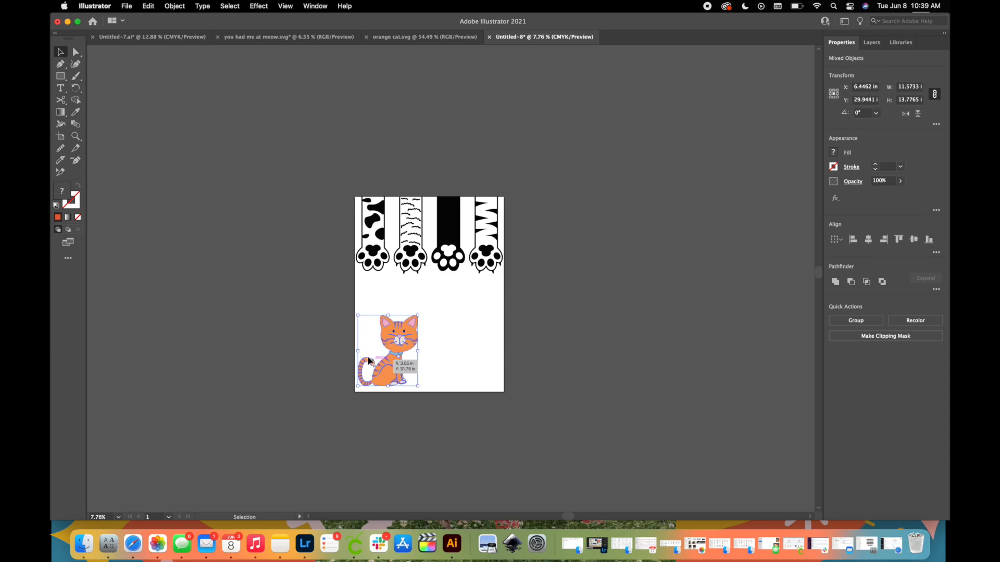
Add an area text box about 45.3 by 21.4 in beside the cat and enter SMALLS.
left_click(62, 89)
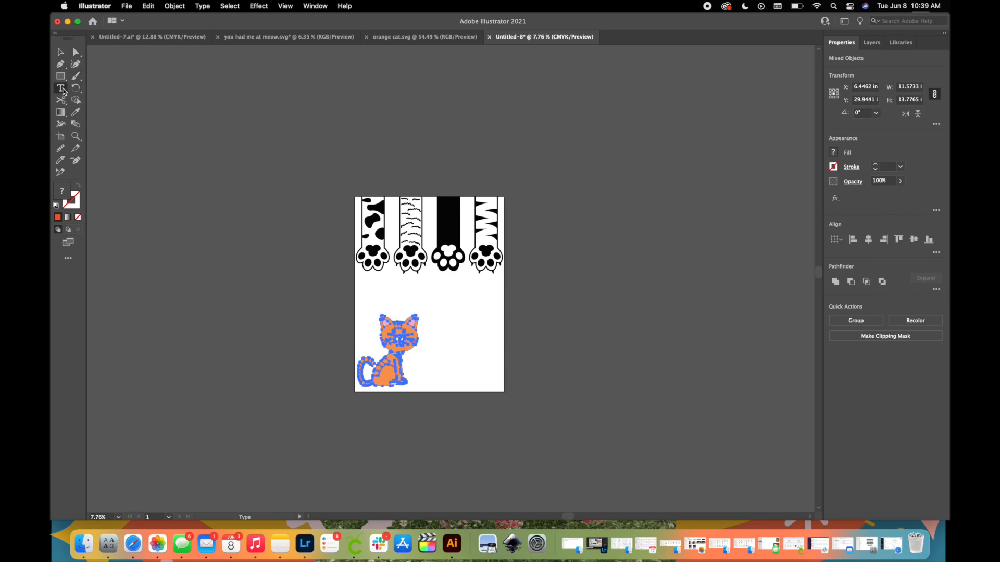
left_click_drag(437, 333, 671, 443)
key("BackSpace")
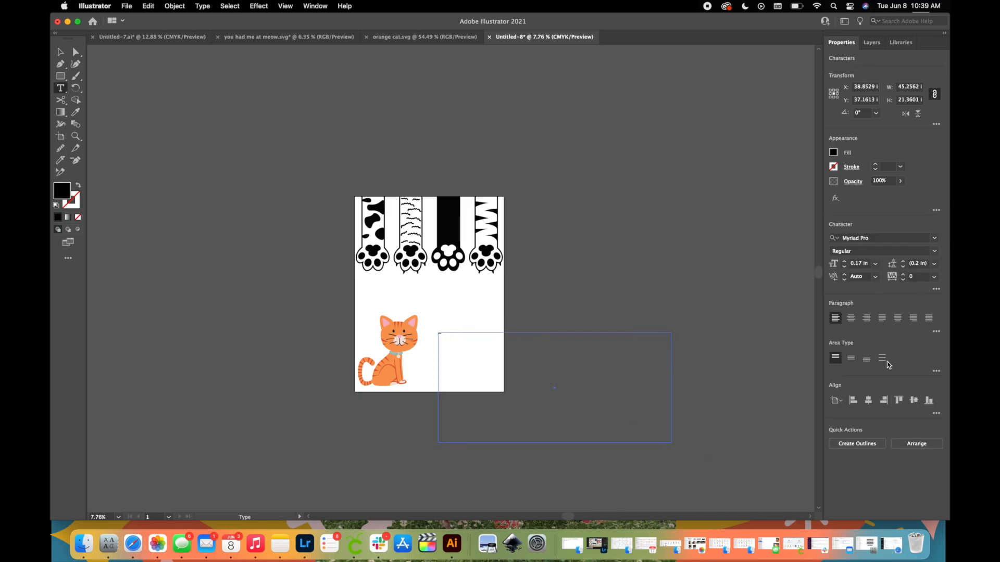
Increase the font size of the SMALLS text to 3 in.
left_click(844, 262)
left_click(845, 263)
left_click(845, 262)
left_click(844, 262)
left_click(844, 262)
left_click(844, 263)
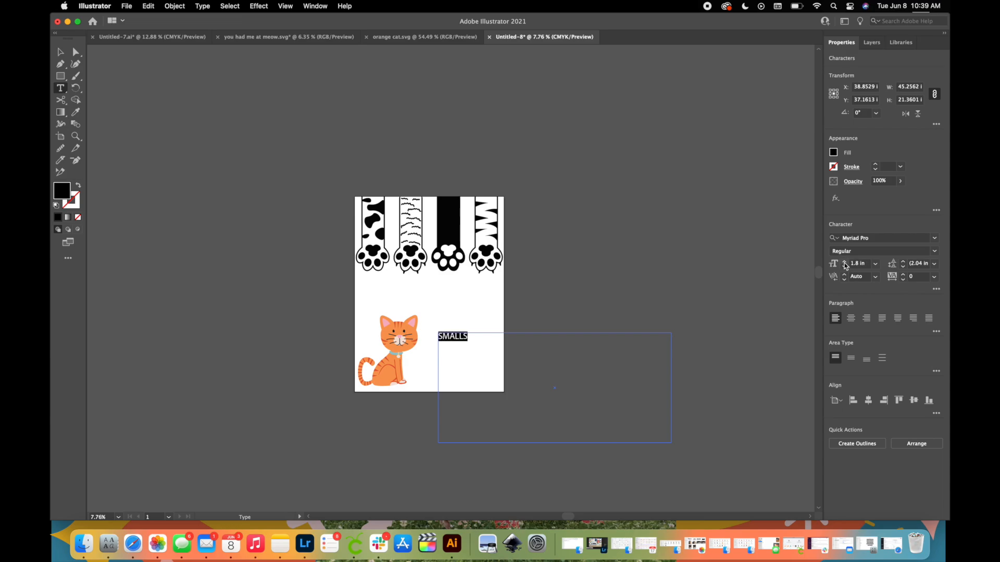
left_click(845, 263)
left_click(845, 263)
left_click(844, 263)
left_click(844, 262)
left_click(844, 263)
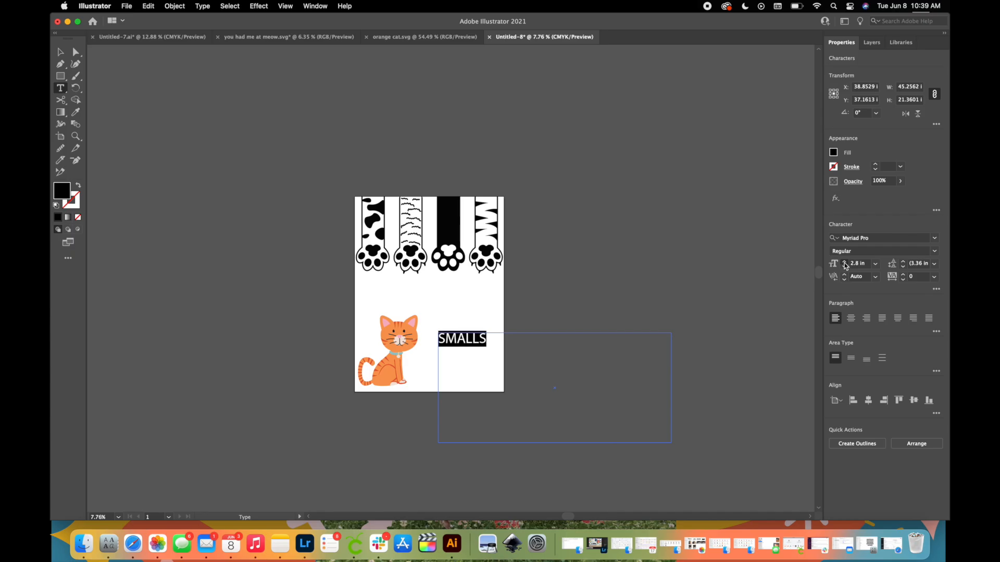
left_click(845, 263)
left_click(844, 263)
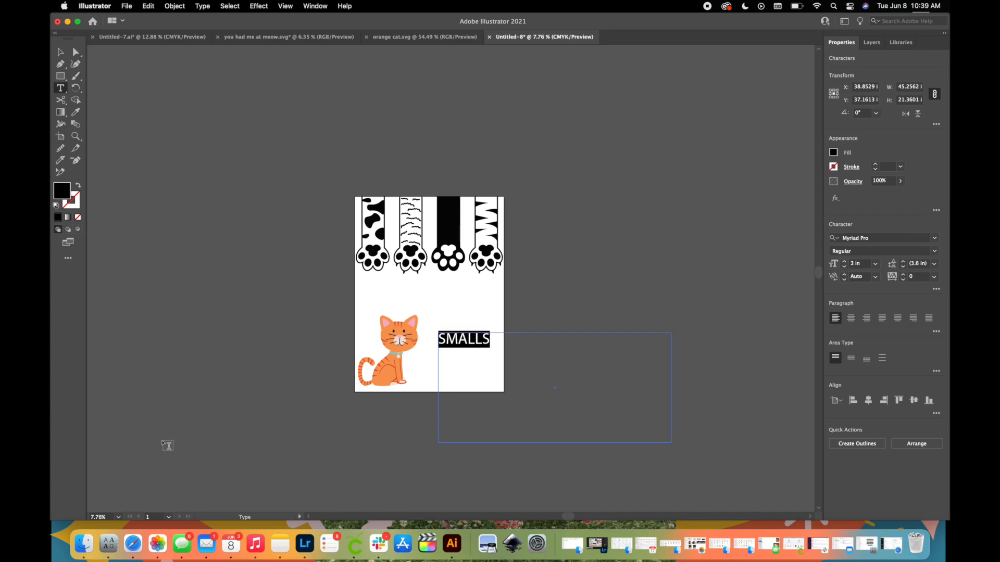
Check the font's name in Font Book, return to Illustrator and apply the Atmospheric font to the SMALLS text.
left_click(103, 549)
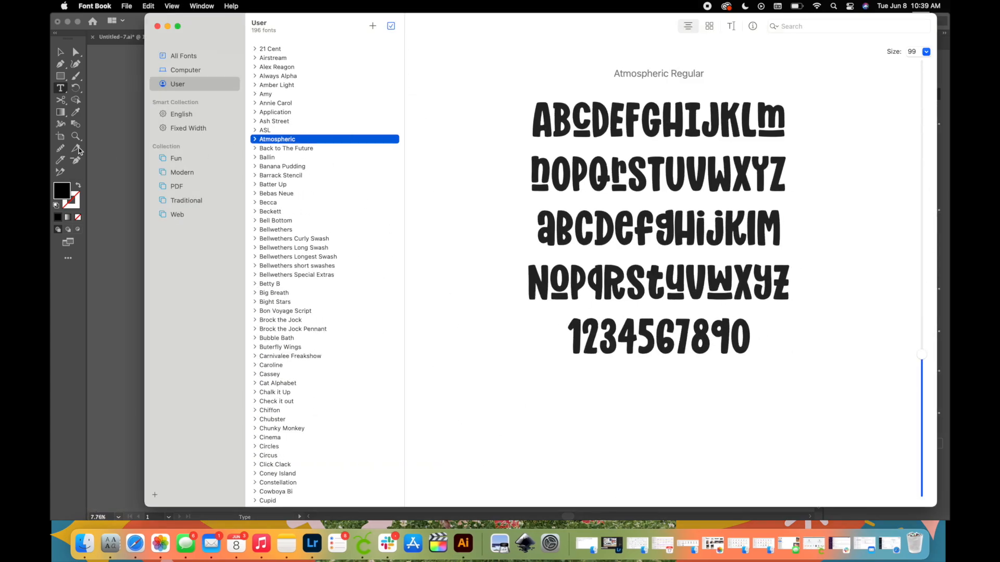
left_click(141, 158)
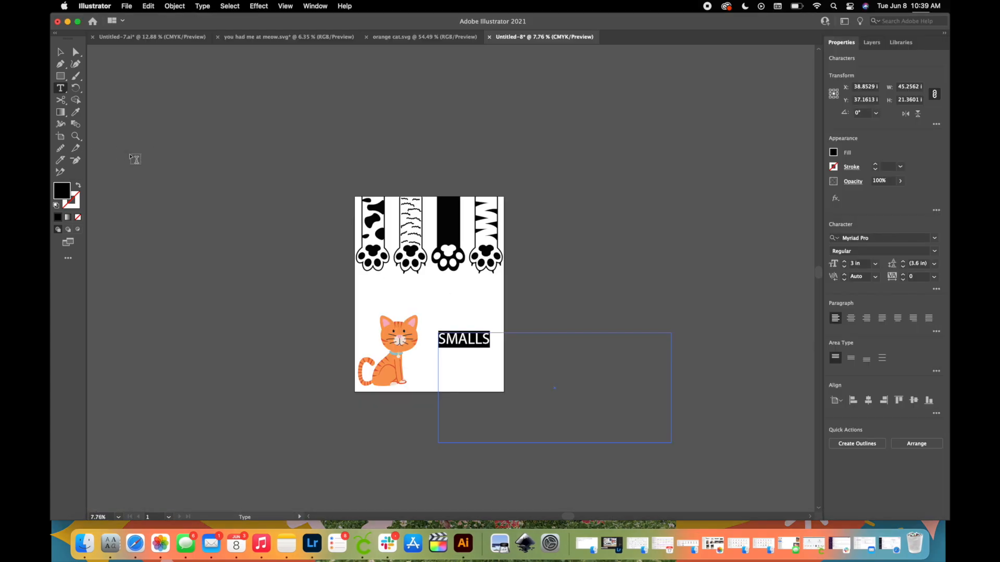
left_click(880, 238)
type("atmo")
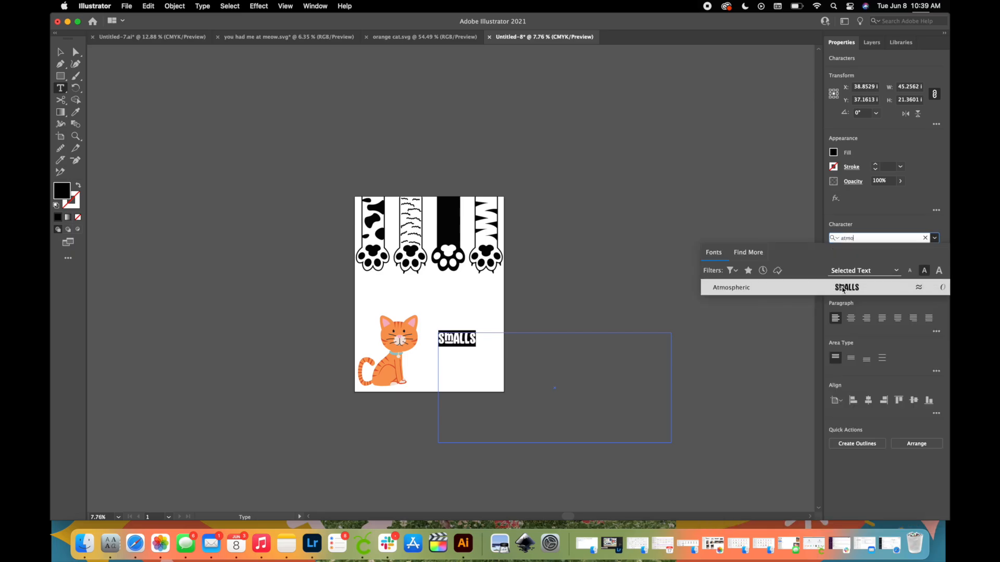
left_click(843, 289)
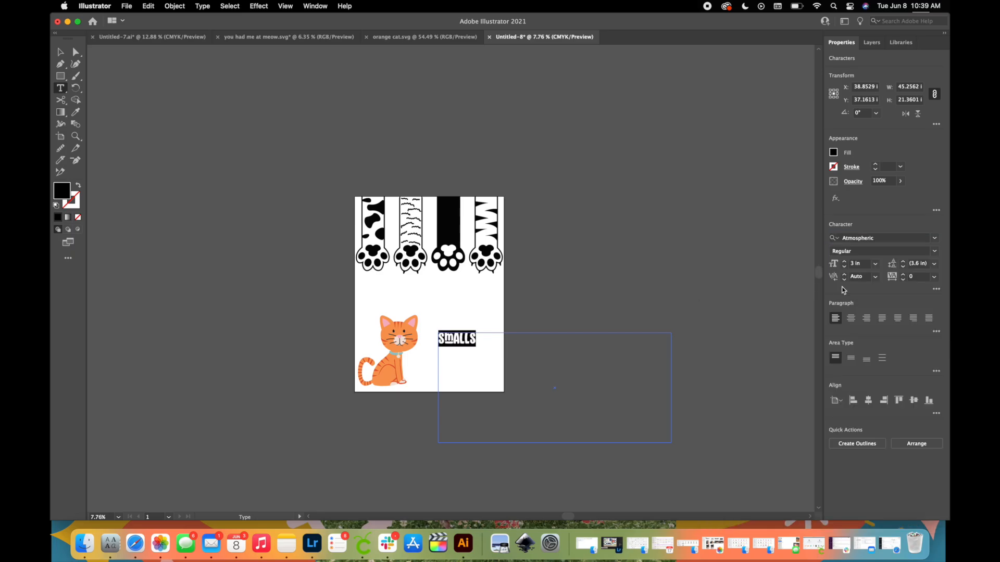
Convert the SMALLS text to outlines and activate the Selection tool.
left_click(858, 444)
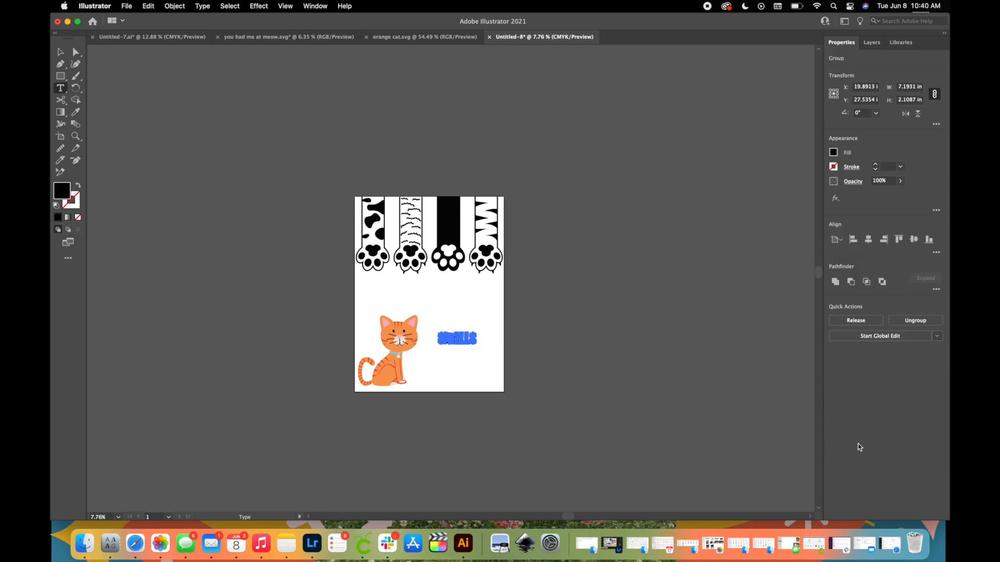
key("v")
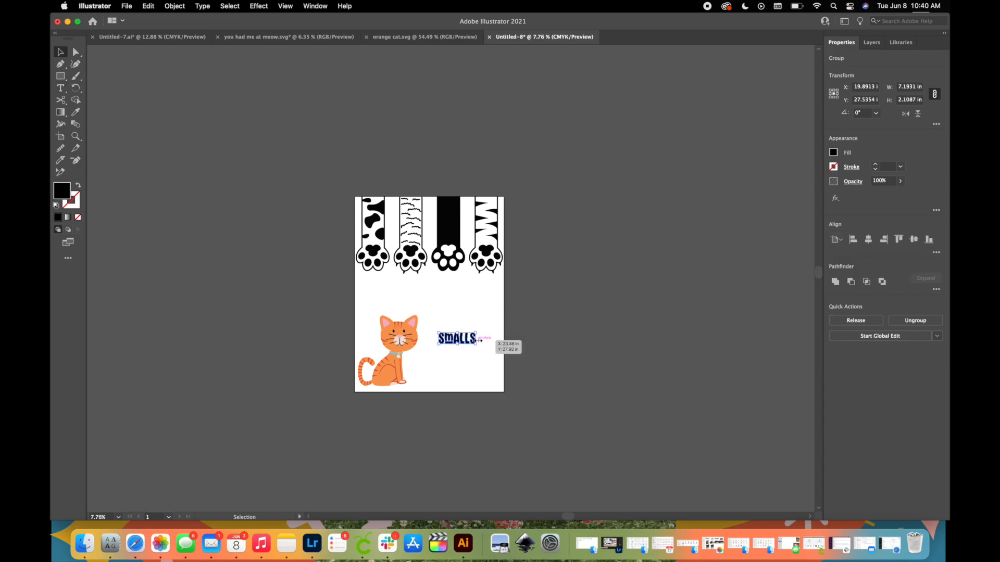
Enlarge the SMALLS lettering to about 17.7 by 5.2 in and place it beside the cat's front paws.
left_click_drag(473, 344, 505, 376)
scroll(479, 383, "up", 3)
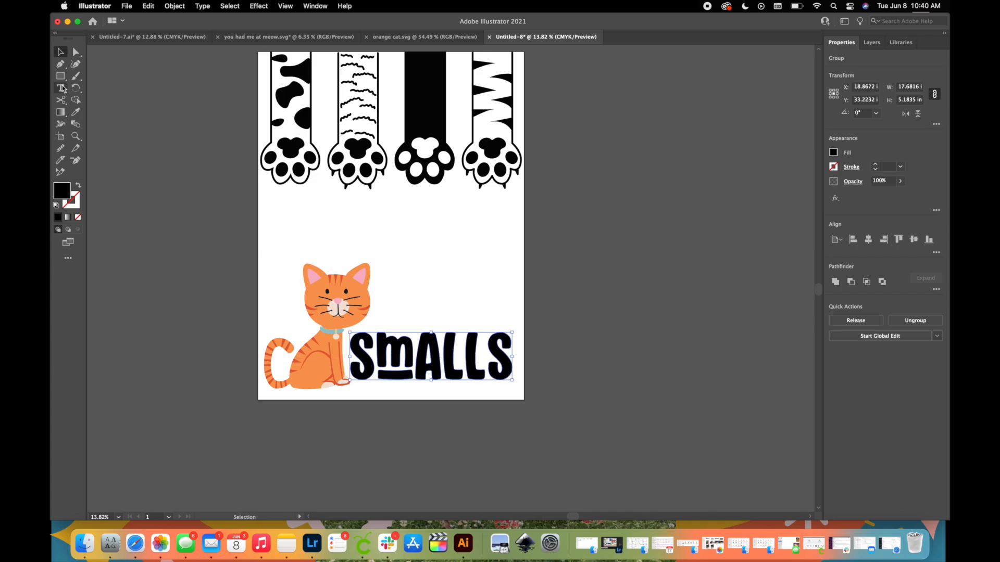
Recolor the SMALLS lettering with the teal sampled from the cat's collar.
scroll(307, 352, "up", 5)
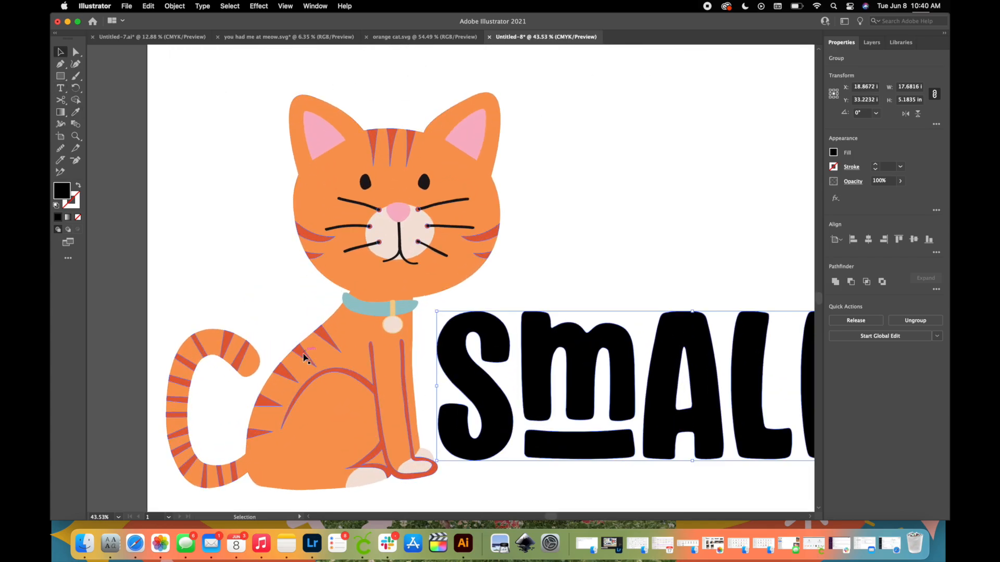
scroll(303, 363, "down", 5)
scroll(303, 363, "right", 5)
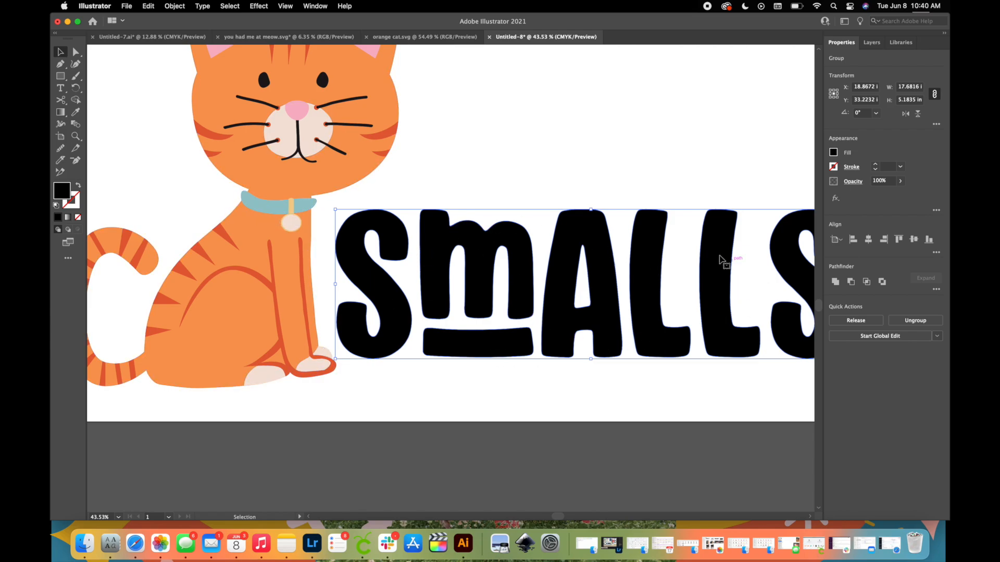
left_click(78, 113)
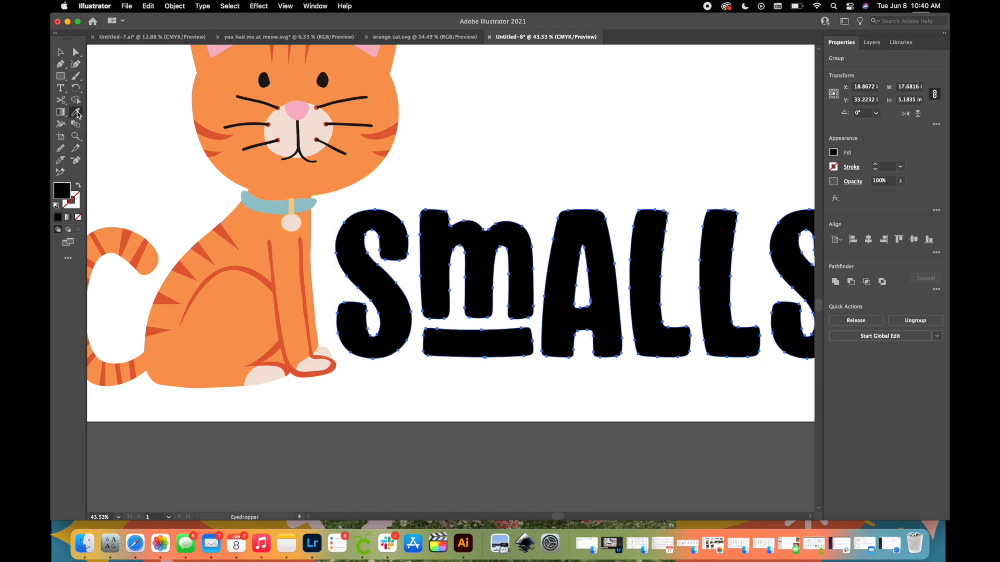
left_click(266, 202)
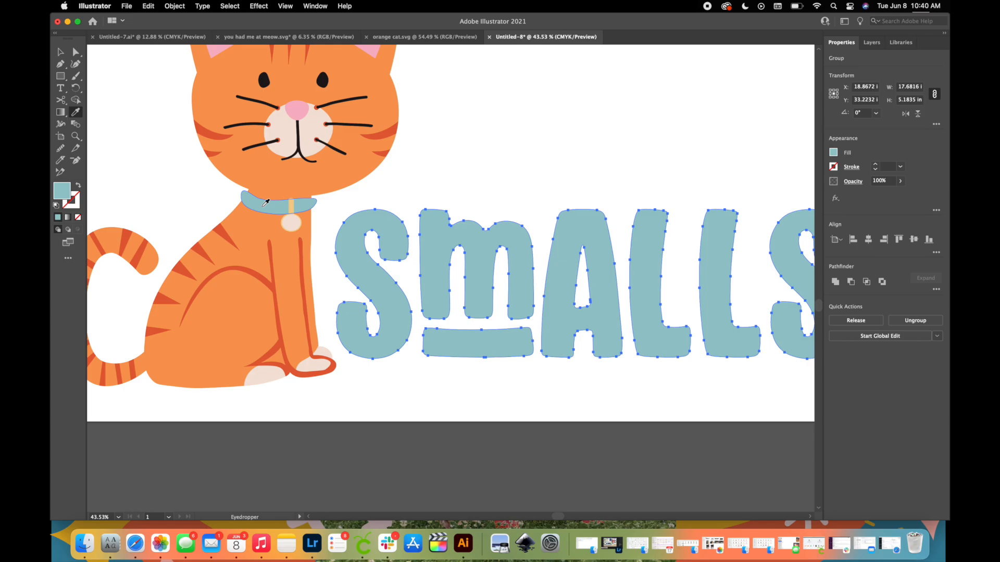
key("v")
left_click(371, 416)
key("super+0")
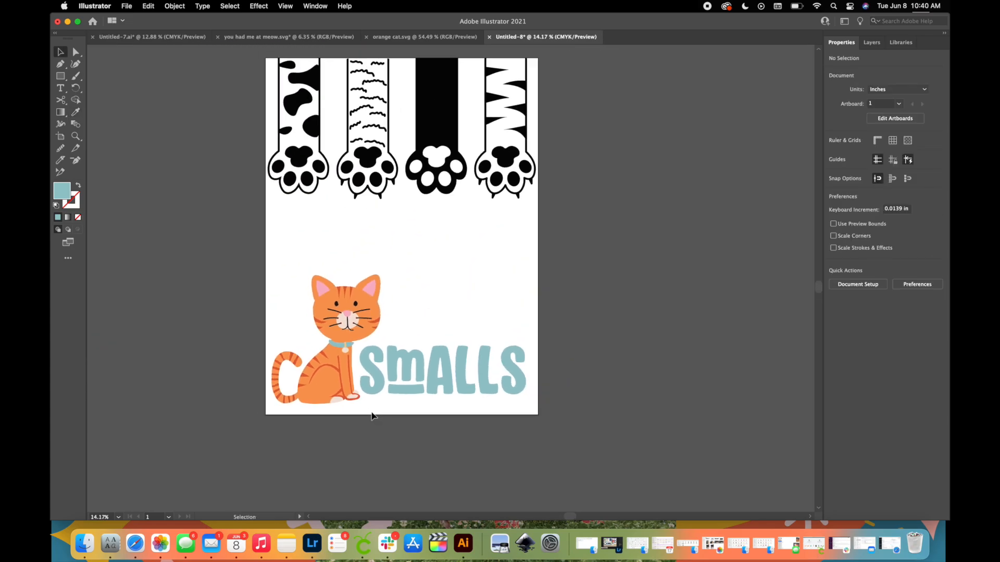
Recolor the row of cat paws with the orange sampled from the sitting cat's body.
left_click(451, 96)
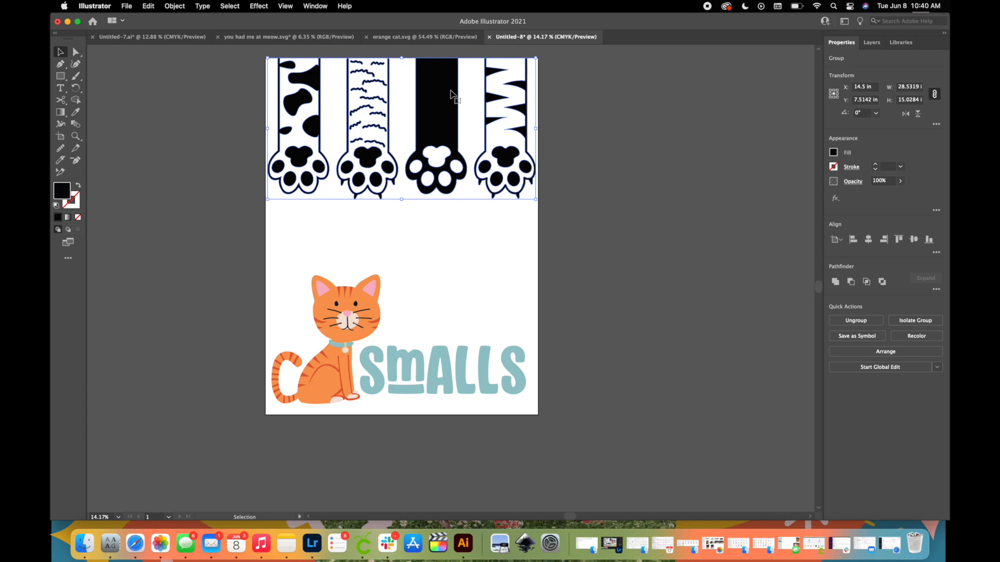
left_click(76, 112)
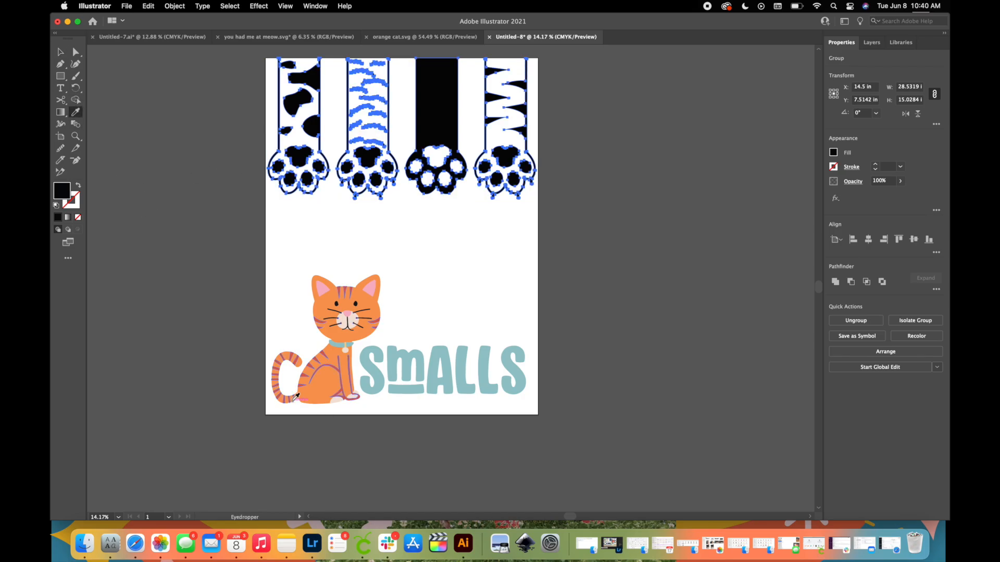
scroll(307, 386, "up", 3)
left_click(352, 371)
scroll(353, 370, "down", 3)
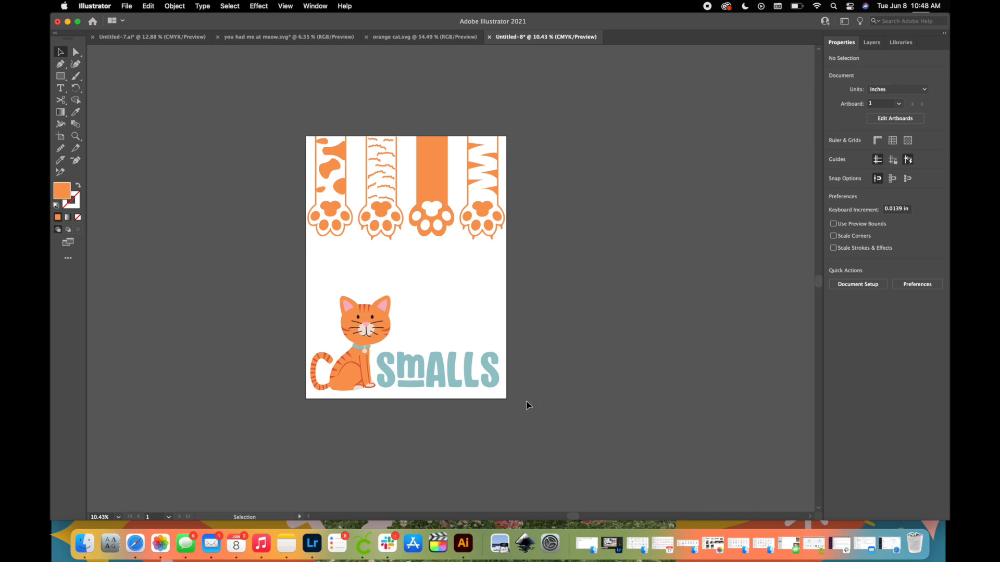
Reflect the whole design, with paws, cat and lettering, across the vertical axis without making a copy.
left_click_drag(527, 405, 290, 112)
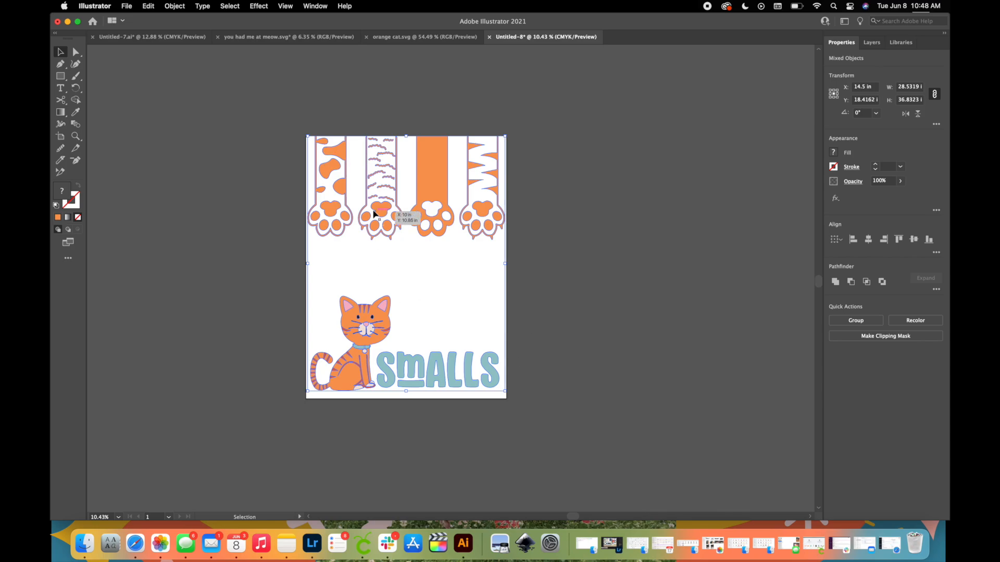
right_click(348, 186)
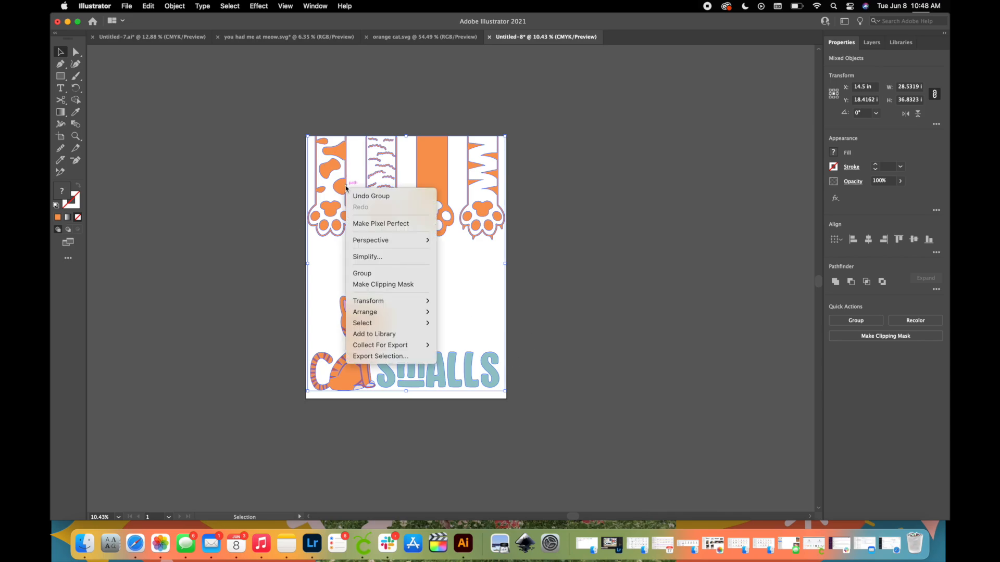
mouse_move(406, 304)
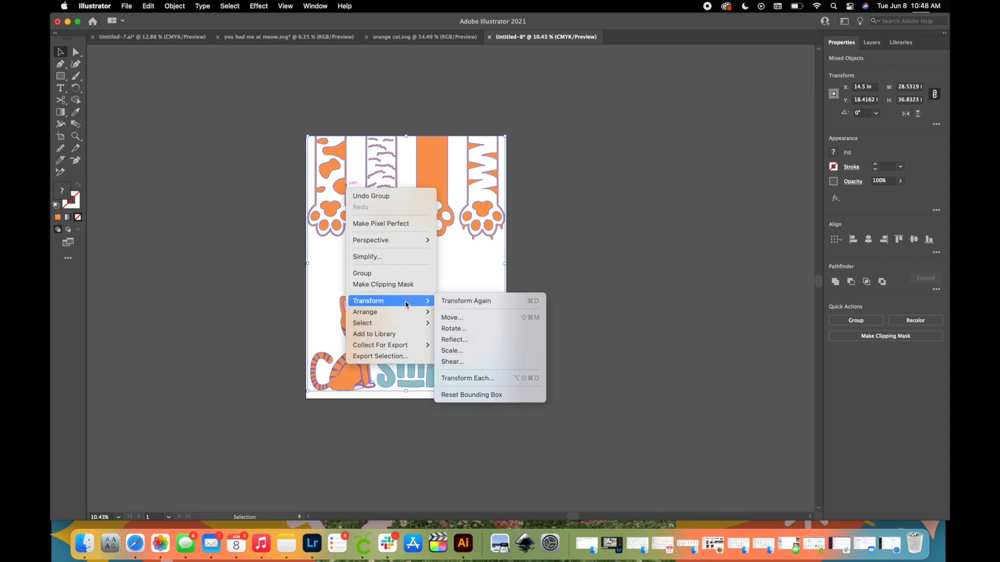
left_click(465, 339)
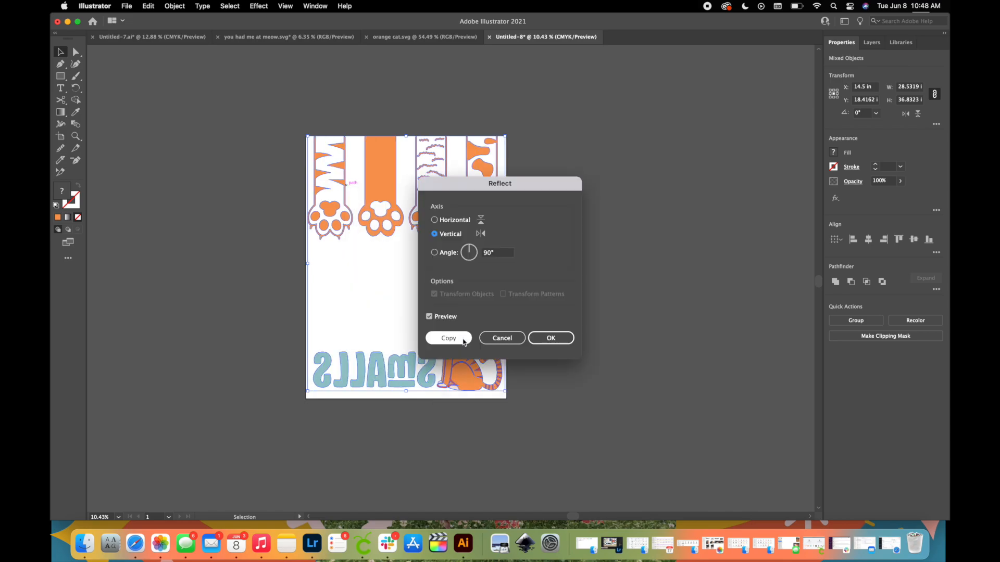
left_click(567, 341)
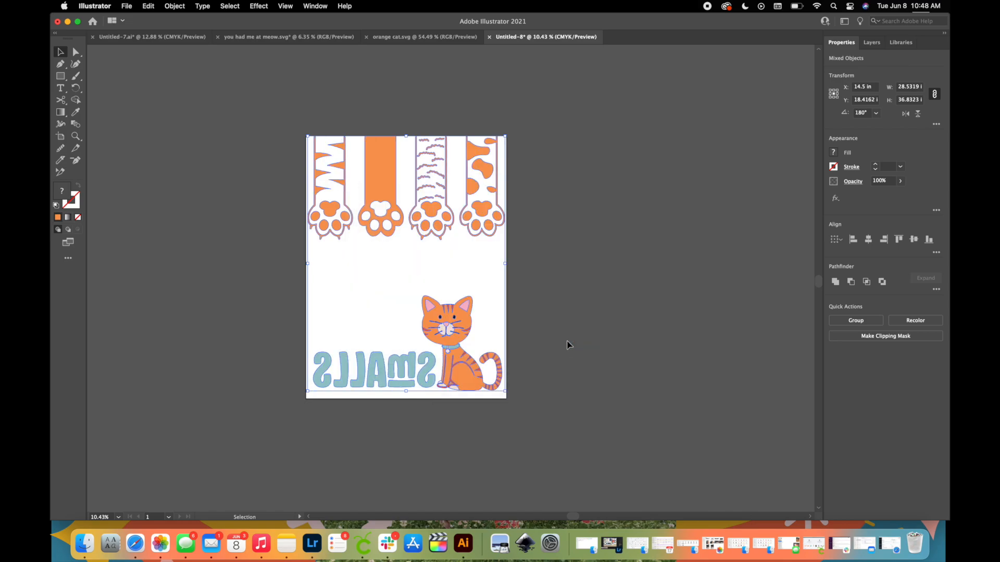
left_click(570, 343)
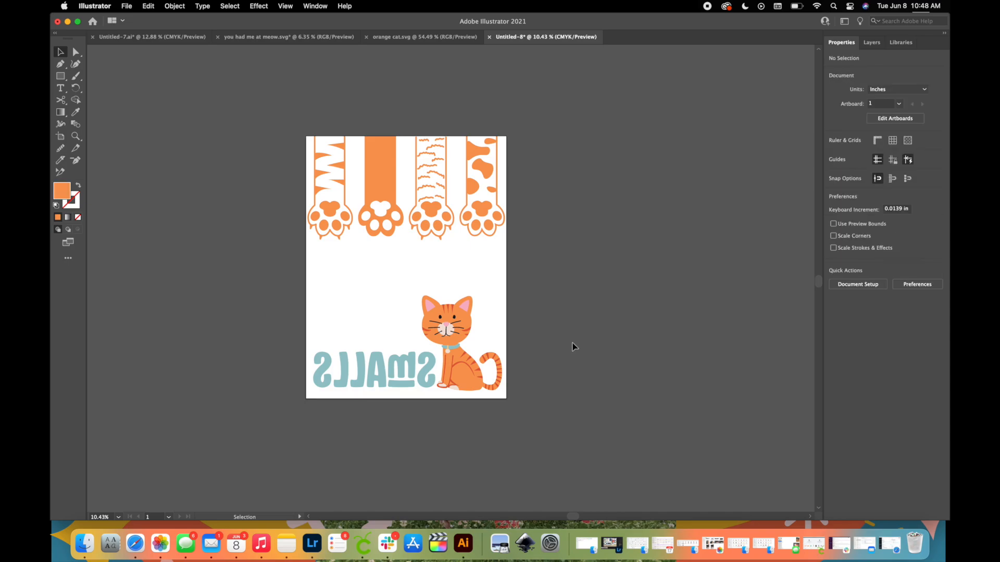
left_click(483, 215)
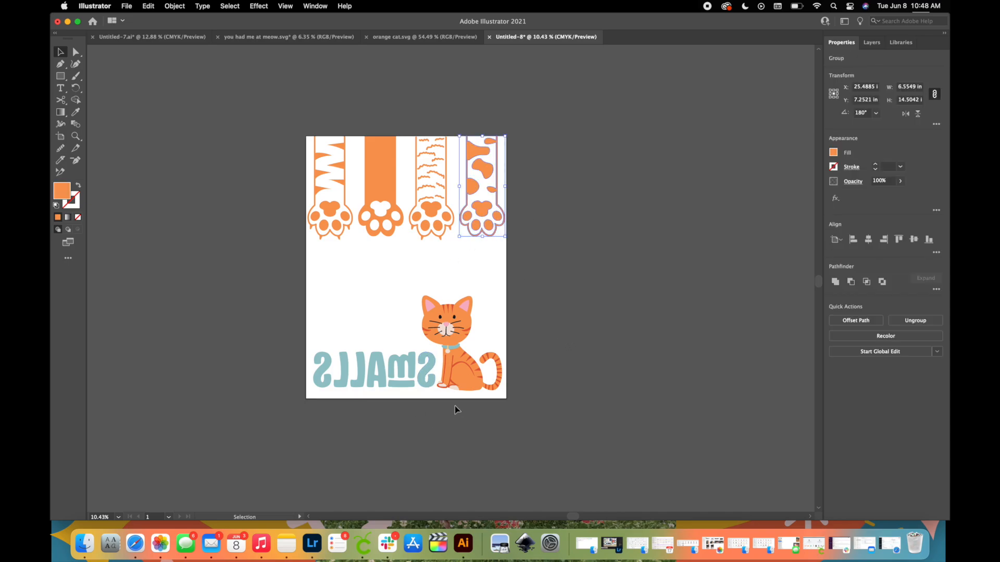
left_click(450, 291)
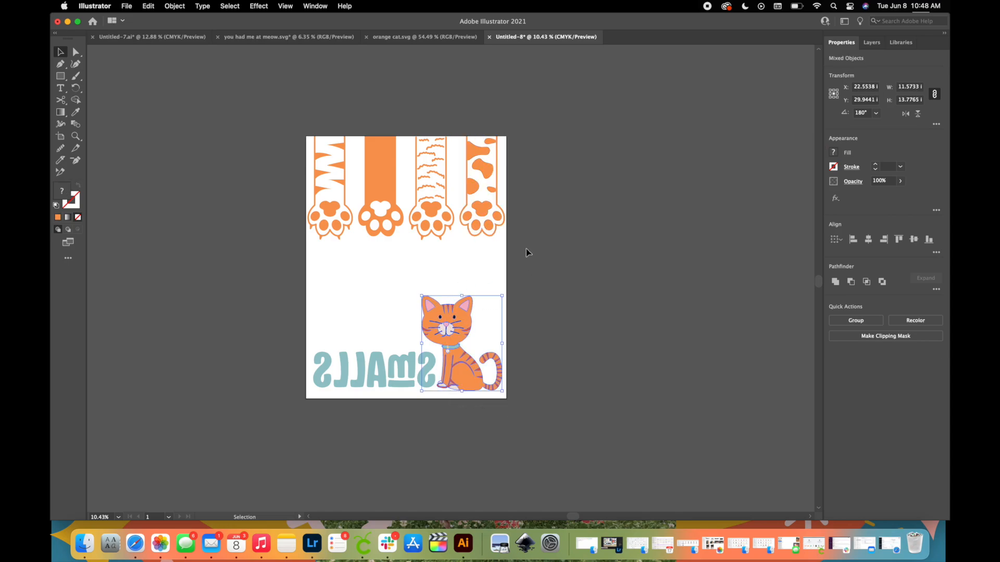
left_click(525, 251)
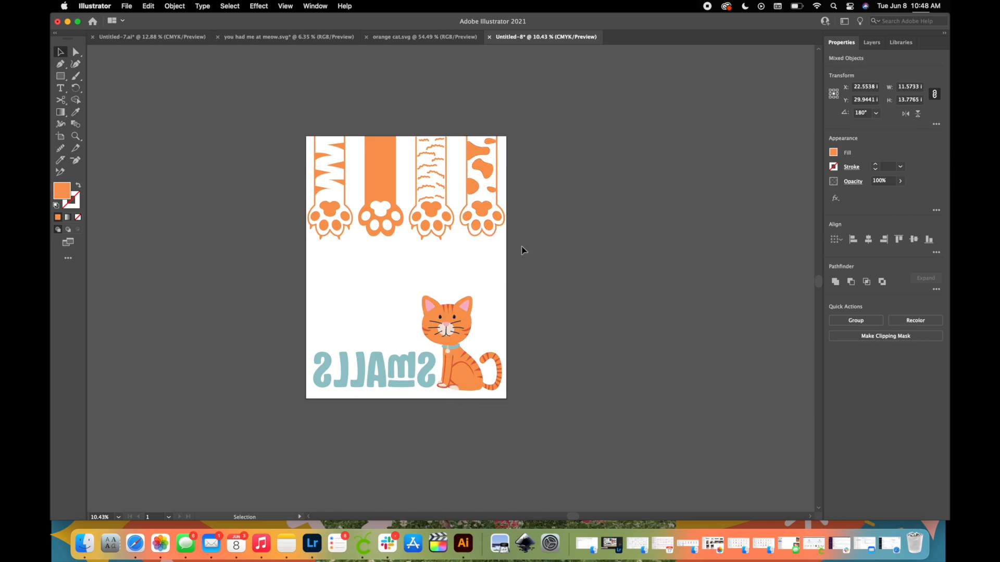
left_click(424, 380)
left_click(460, 302)
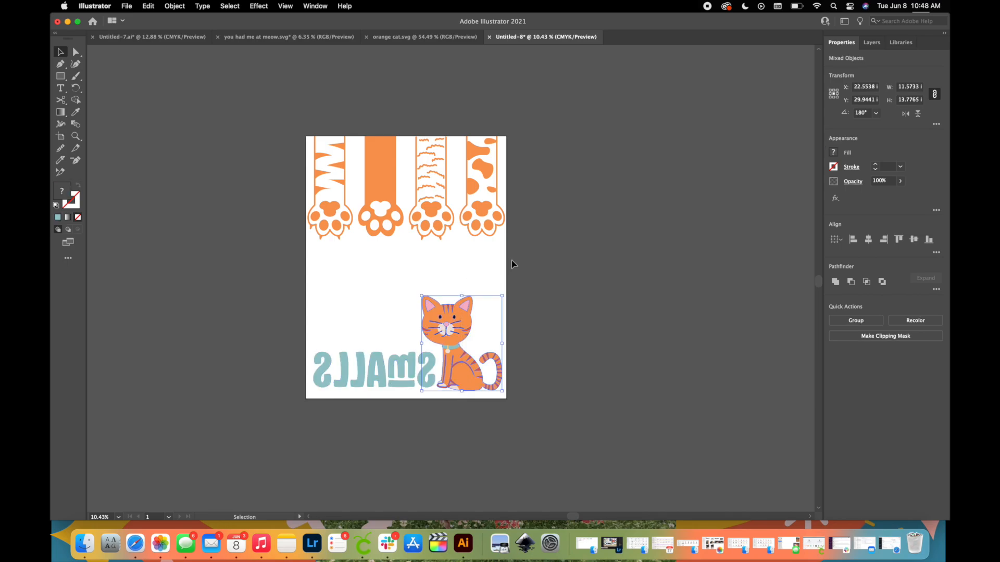
left_click_drag(511, 255, 292, 138)
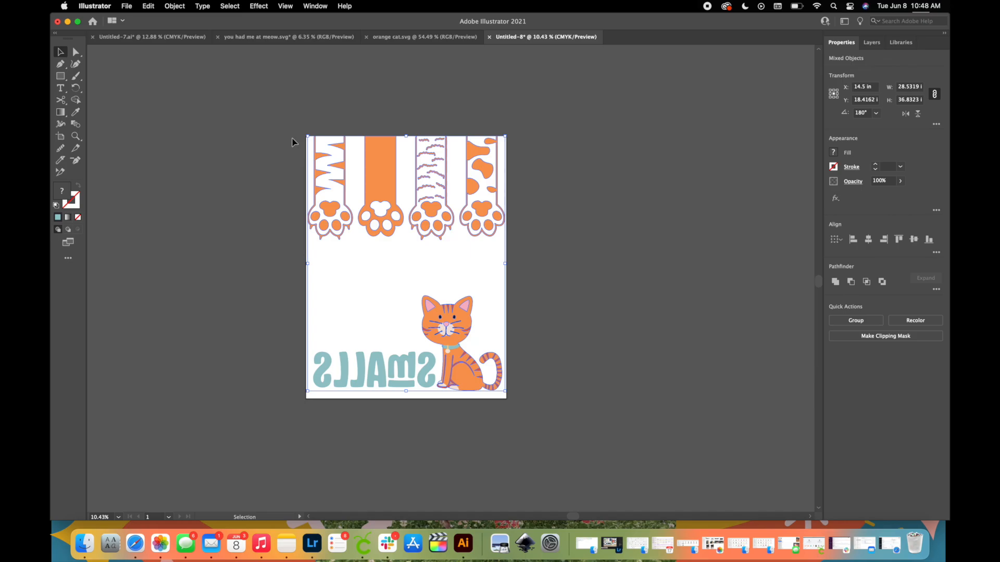
key("Delete")
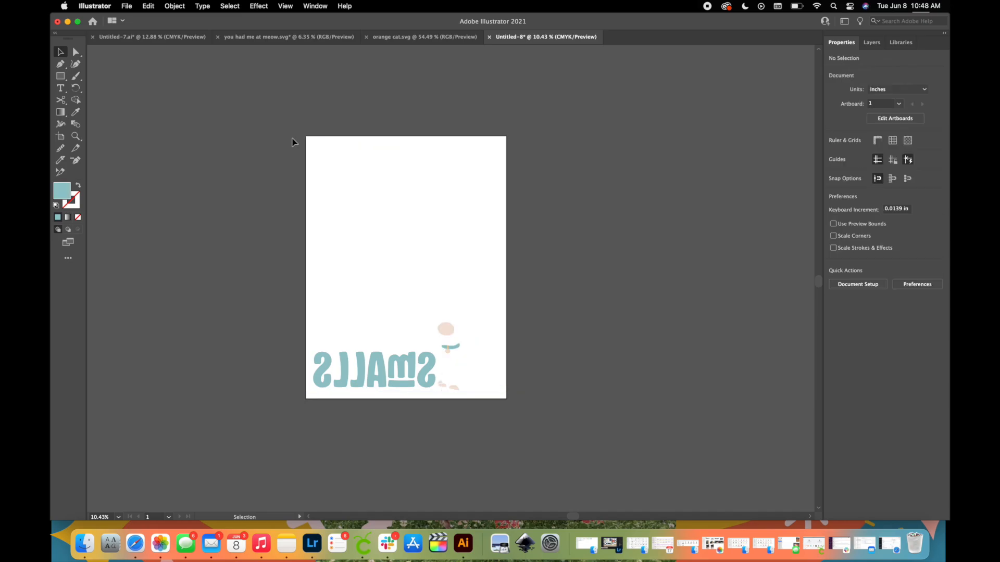
key("super+z")
left_click(591, 457)
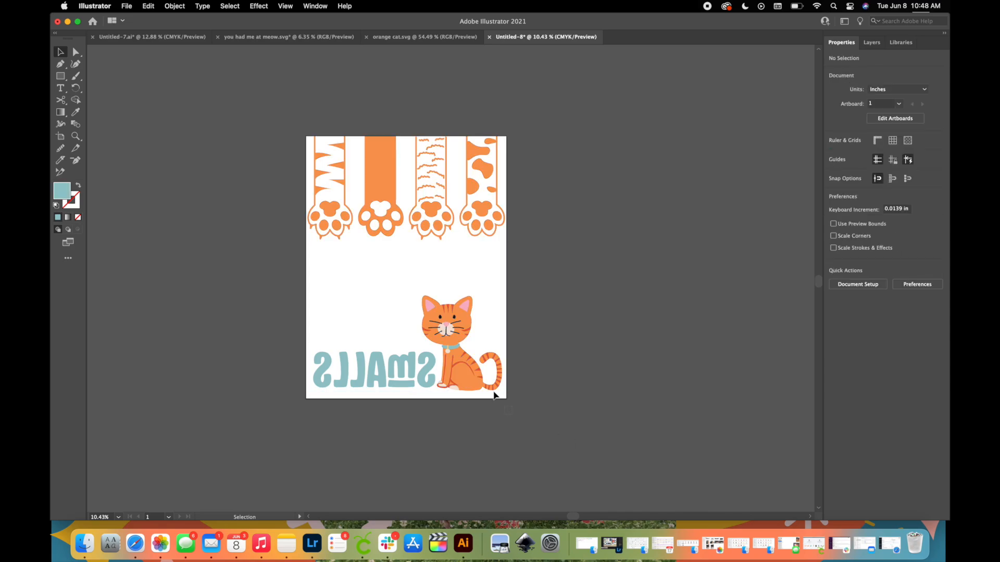
Delete the cat and the row of paws so only the mirrored SMALLS lettering is left on the artboard.
left_click(437, 292)
key("Delete")
left_click_drag(486, 269, 332, 140)
key("Delete")
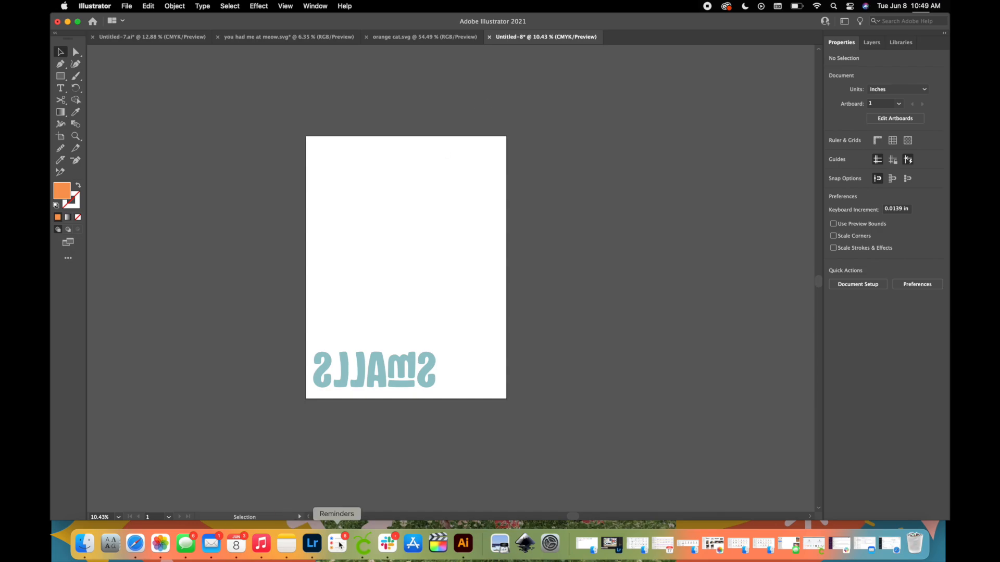
Export the mirrored SMALLS lettering to the Desktop as a PNG named smalls.
left_click(133, 6)
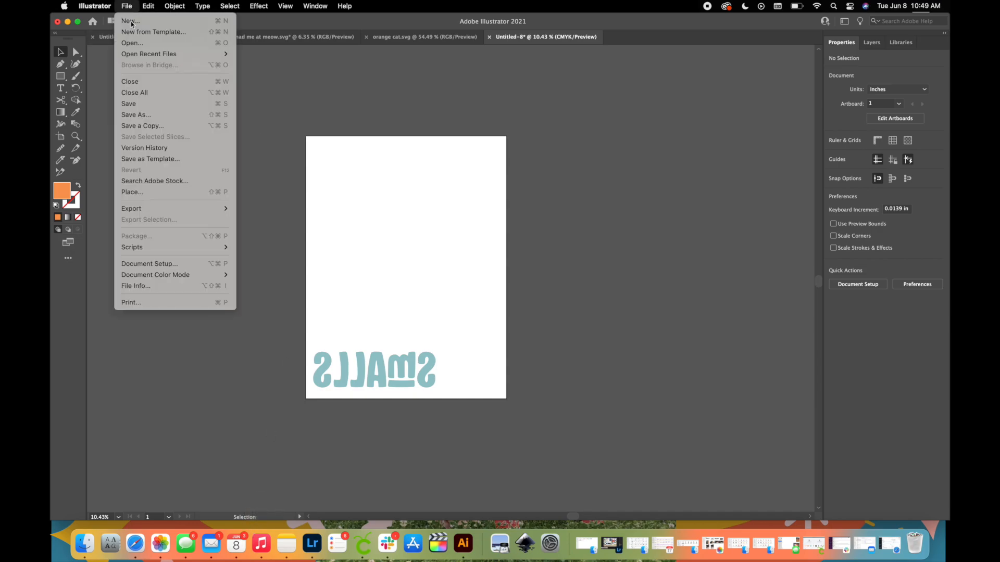
mouse_move(178, 208)
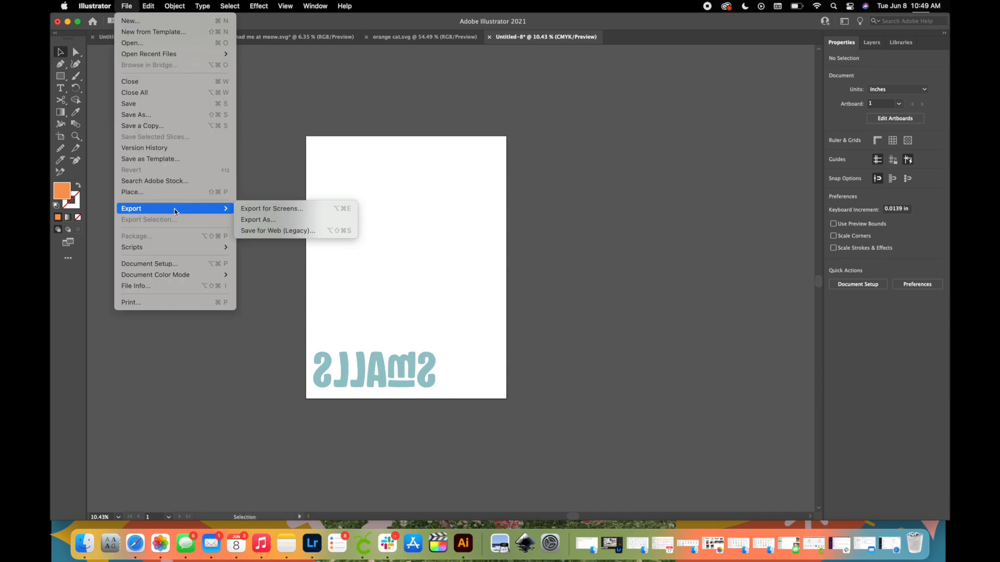
left_click(278, 224)
left_click(125, 7)
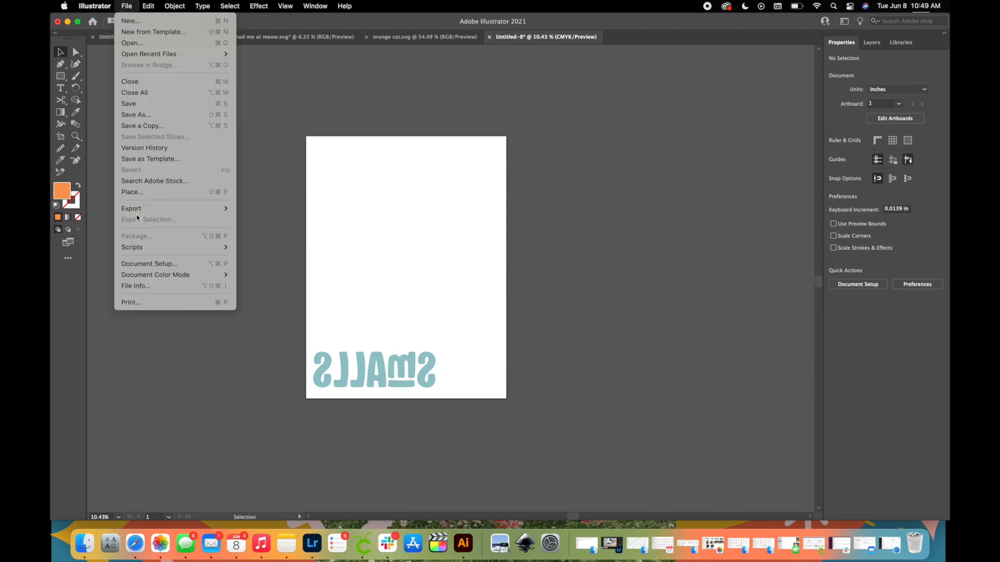
mouse_move(138, 209)
left_click(292, 222)
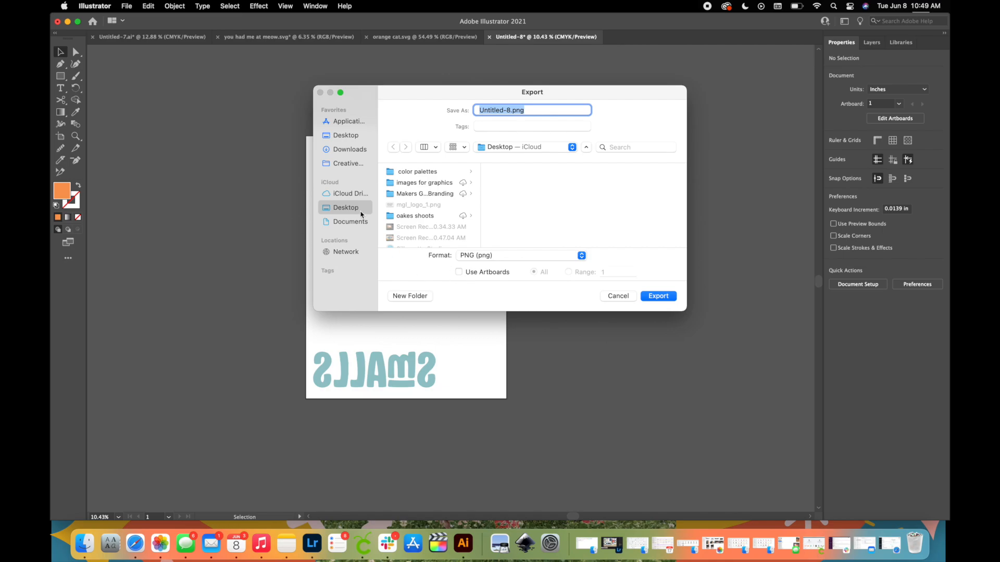
type("smalls")
left_click(658, 296)
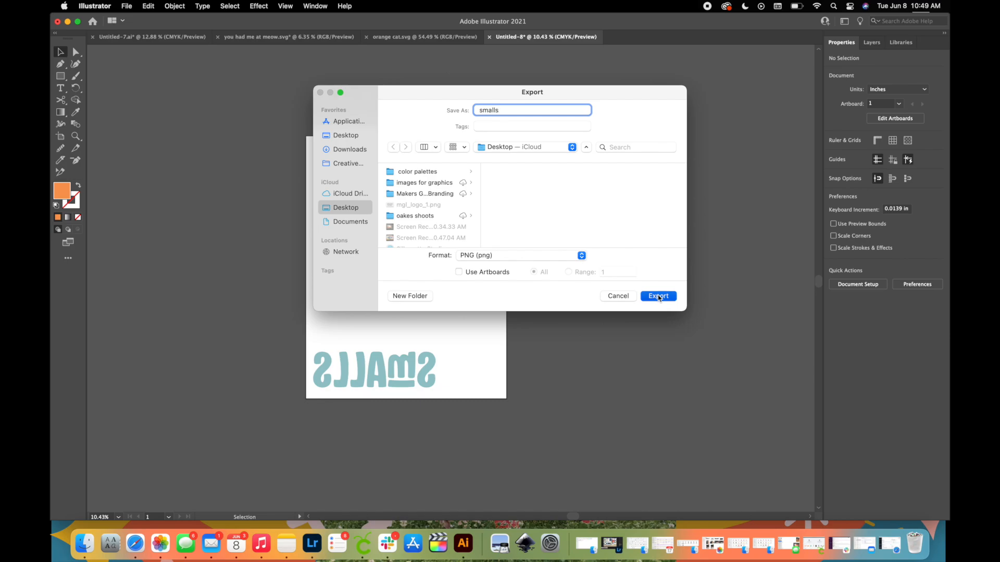
left_click(568, 427)
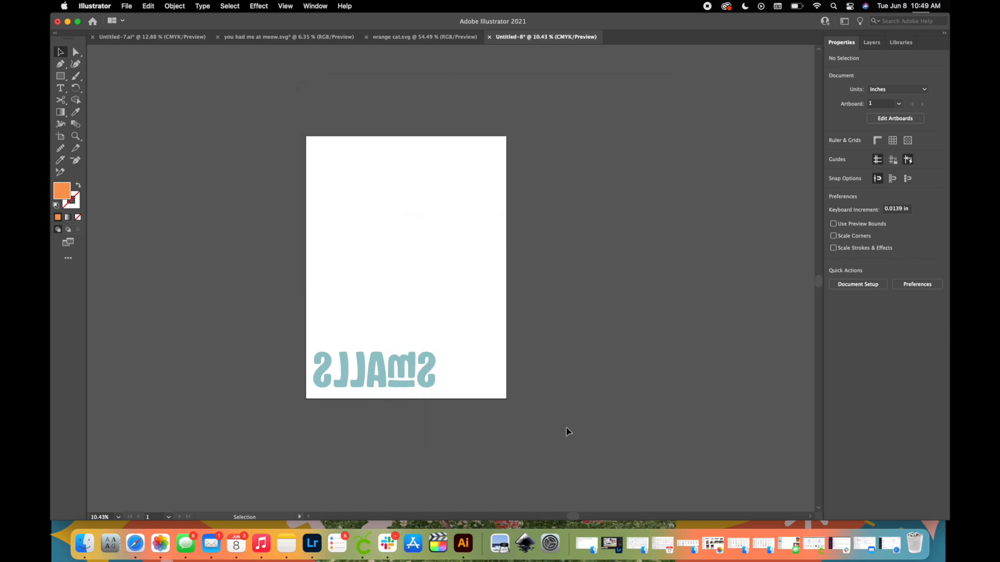
Undo the deletions of the paws and the cat, and clear the selection.
key("super+z")
key("super+z")
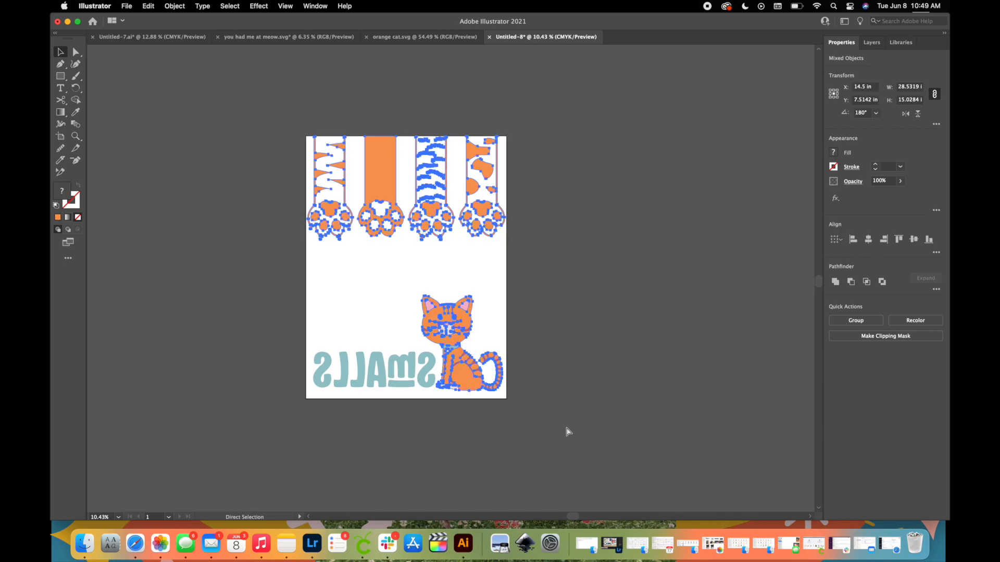
left_click(557, 430)
Delete the SMALLS lettering and the row of paws so only the mirrored cat is left.
left_click(411, 387)
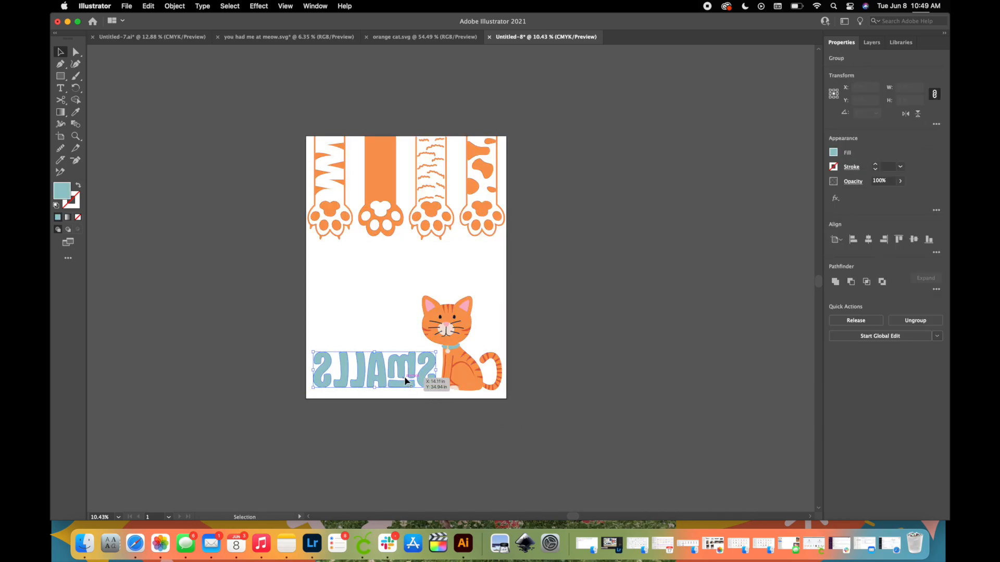
key("Delete")
left_click_drag(254, 136, 214, 114)
key("Delete")
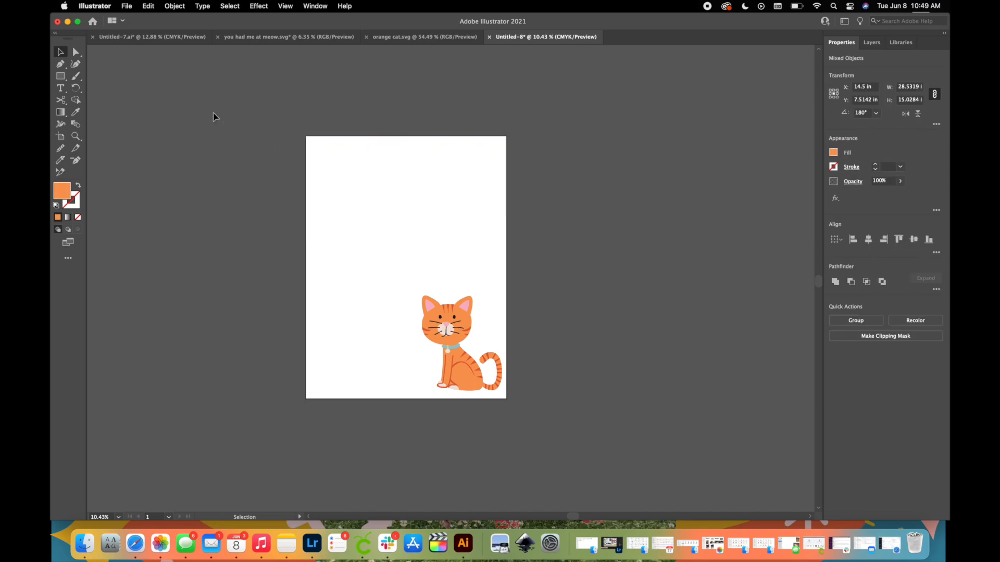
Export the mirrored cat to the Desktop as a transparent 300 ppi PNG named cat.
left_click(125, 4)
mouse_move(174, 208)
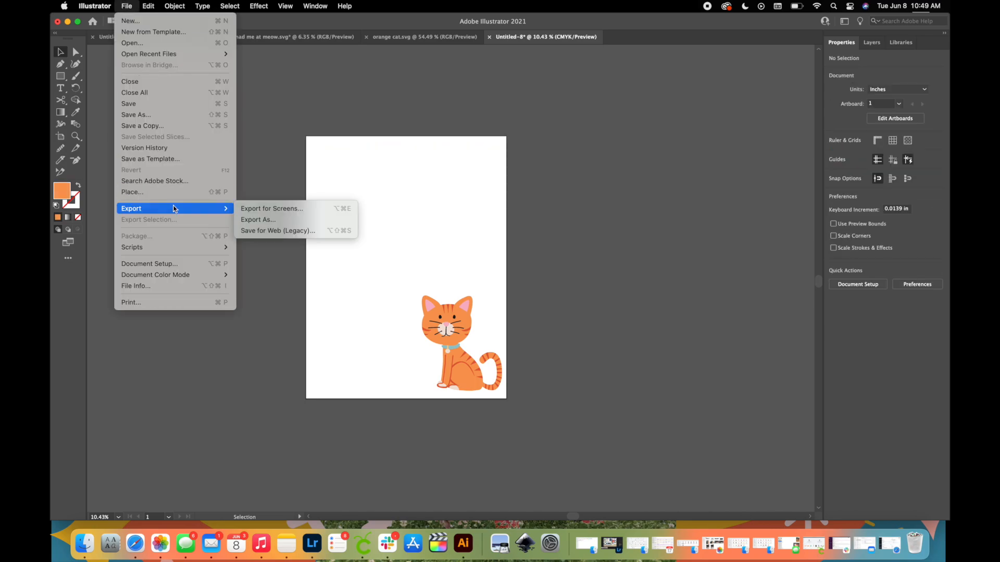
left_click(247, 220)
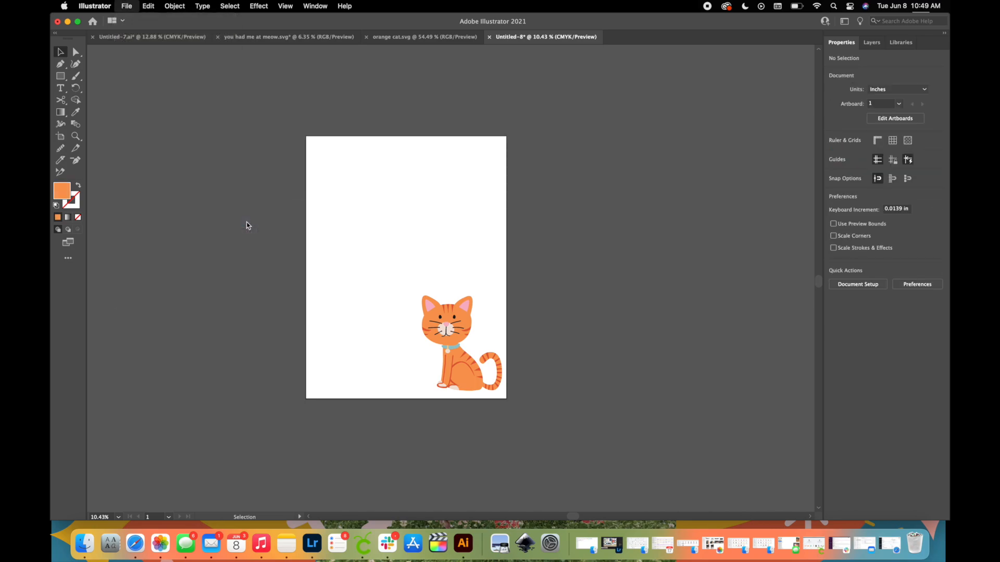
type("cat")
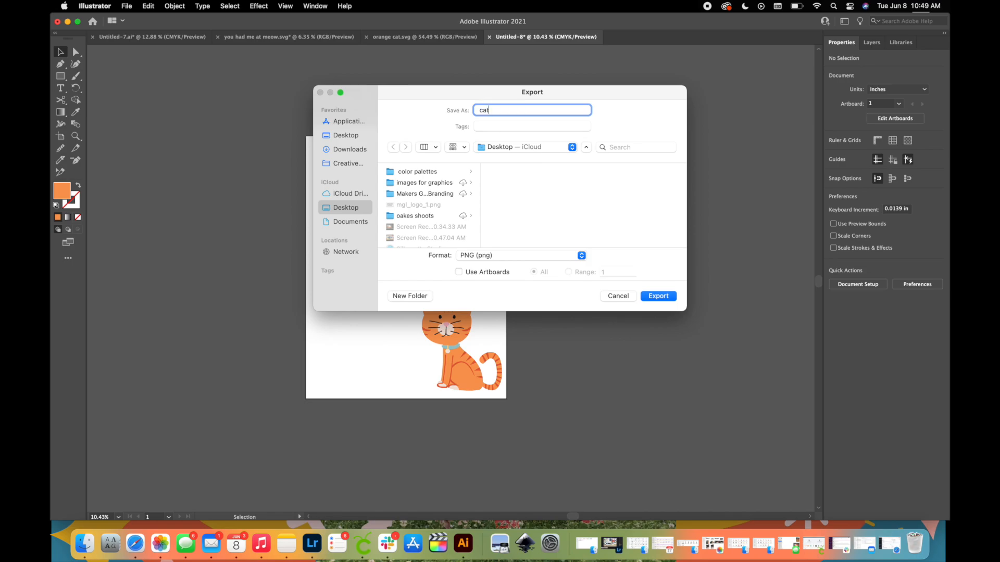
left_click(658, 296)
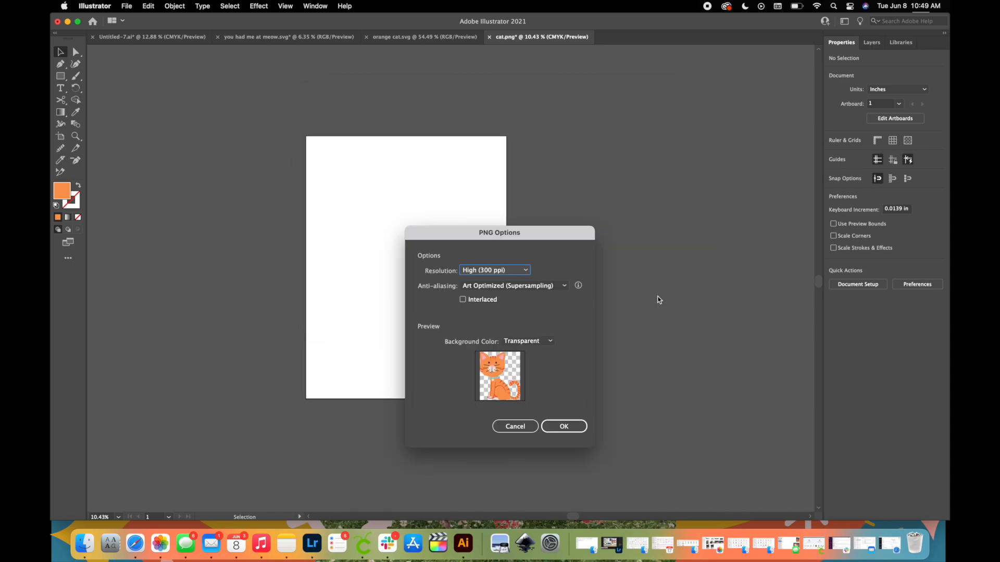
left_click(571, 427)
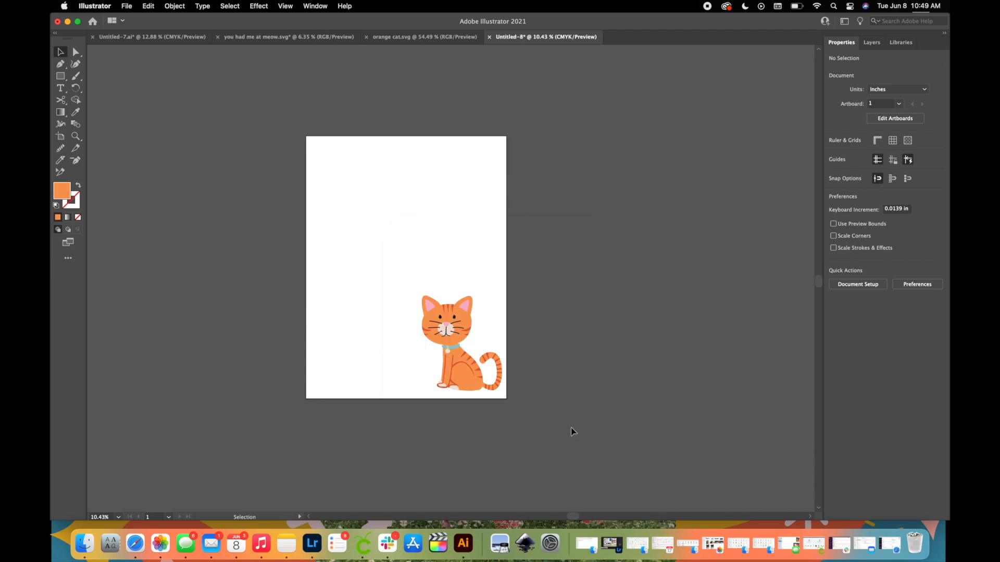
Restore the deleted paws and lettering, and delete the cat and SMALLS lettering so only the row of paws is left.
key("super+z")
key("super+z")
left_click(539, 396)
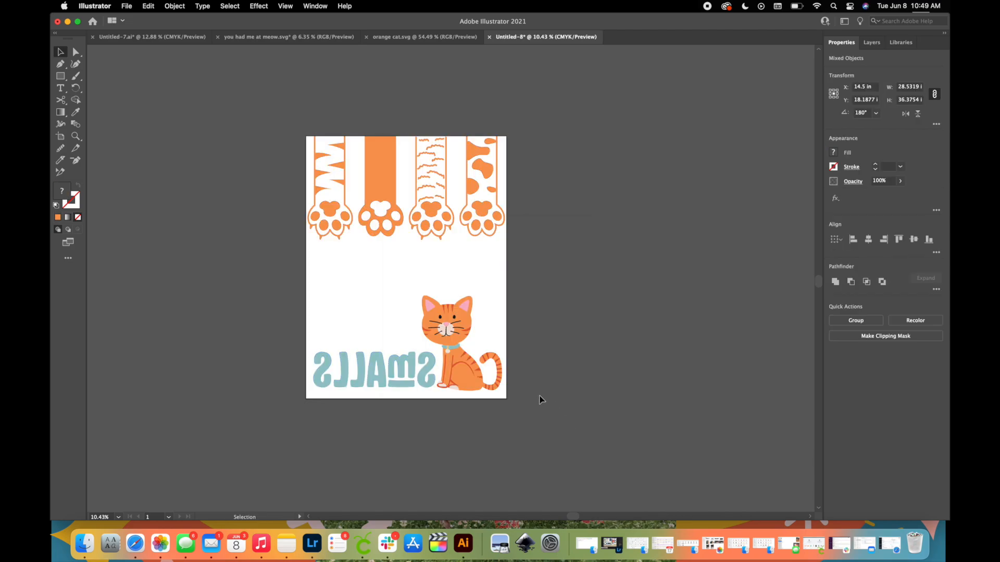
left_click_drag(539, 397, 285, 324)
key("Delete")
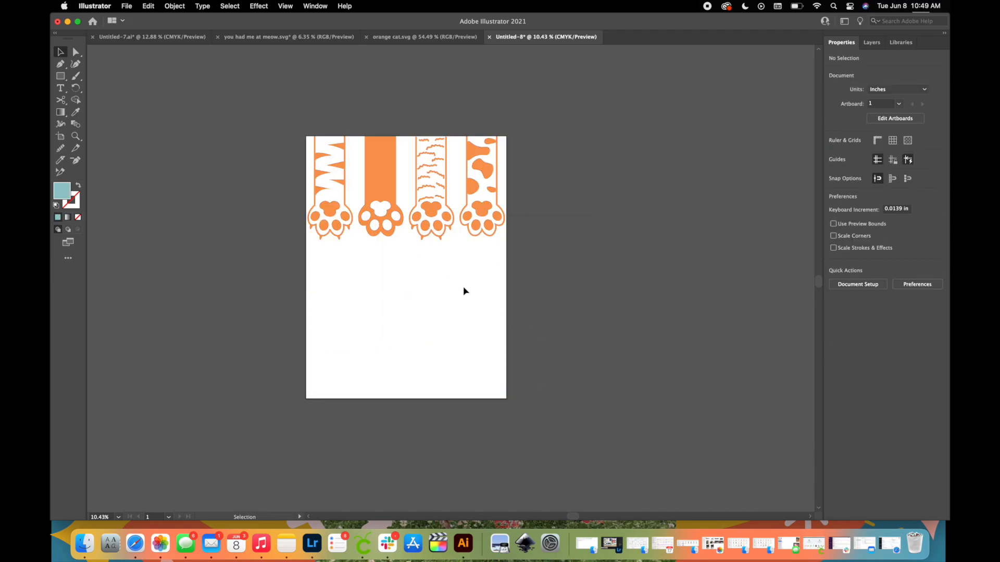
Delete the solid, fur-lined and spotted paws and the stray fur marks so only the striped paw is left.
left_click(497, 226)
left_click_drag(507, 254, 355, 156)
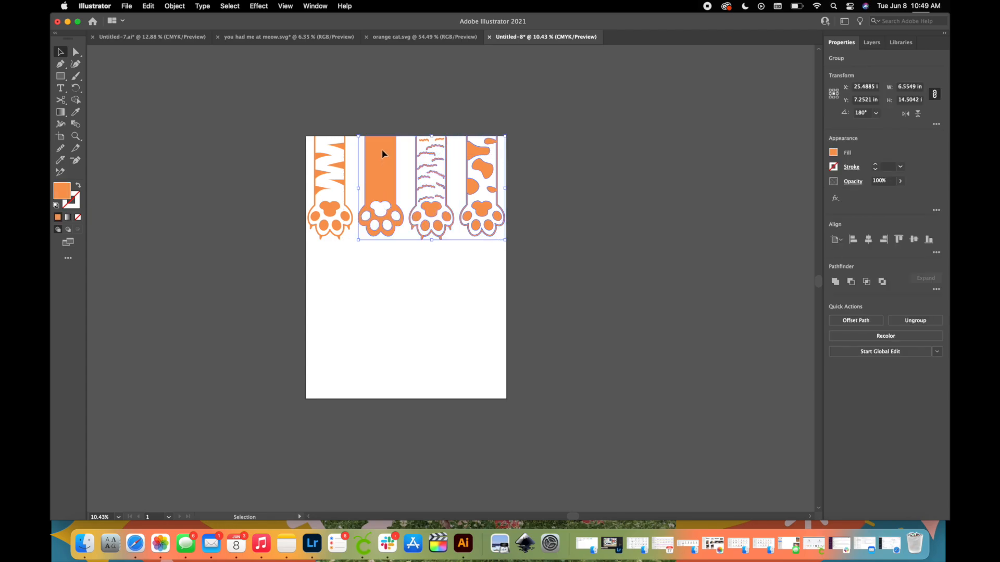
key("Delete")
left_click(126, 7)
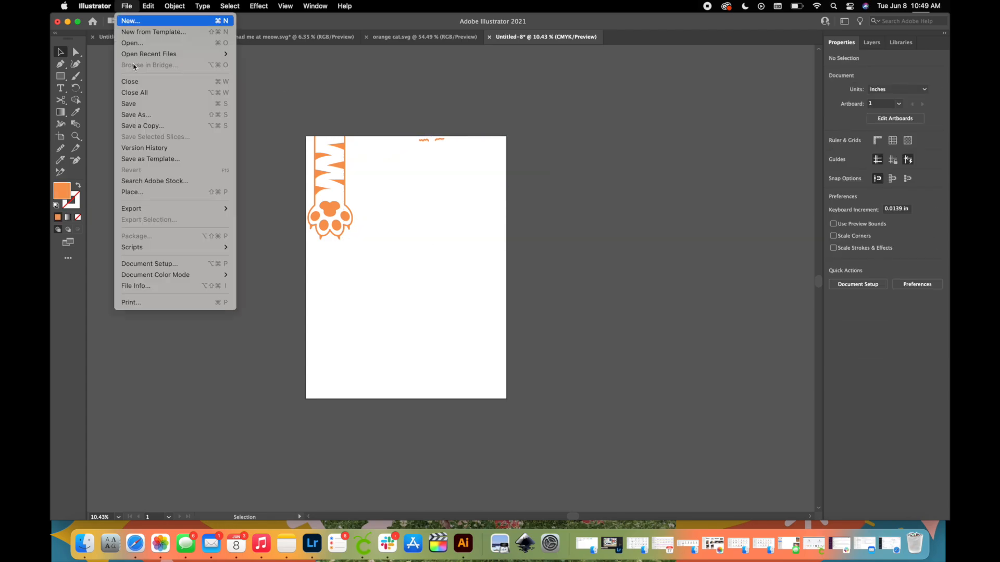
left_click(397, 207)
left_click_drag(437, 178, 382, 99)
key("Delete")
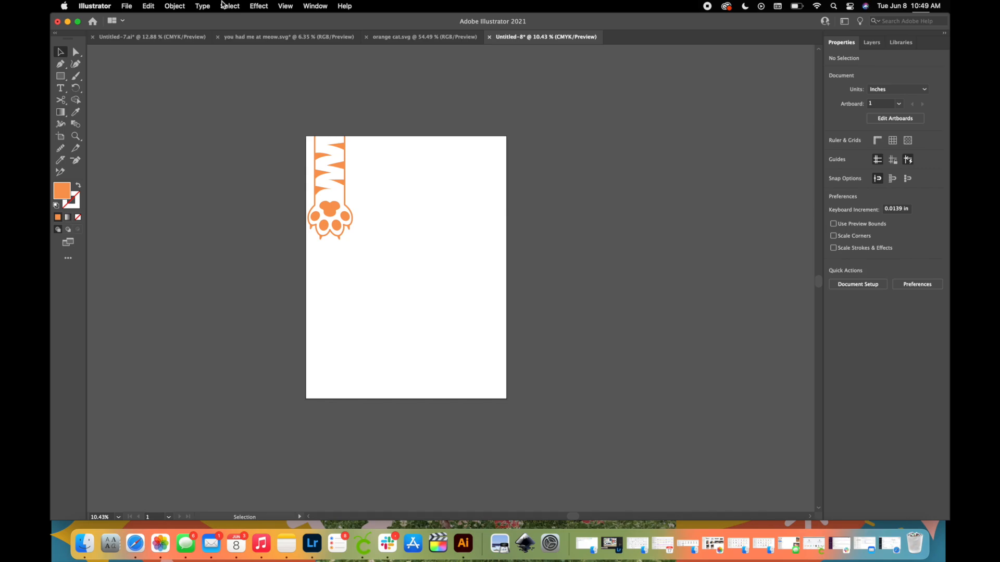
Export the striped paw to the Desktop as a transparent 300 ppi PNG named paw1.
left_click(130, 7)
mouse_move(173, 210)
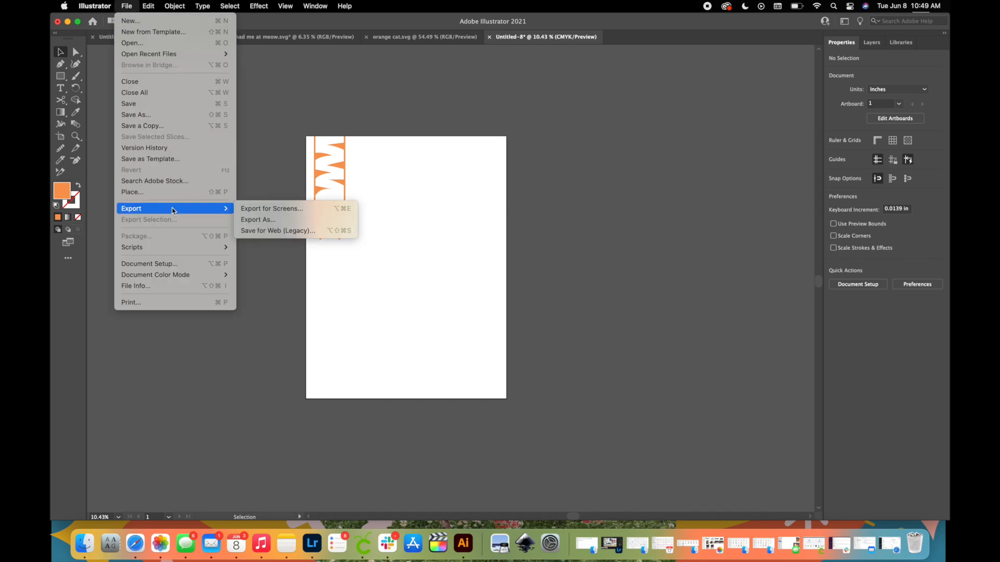
left_click(277, 219)
type("paw1")
left_click(658, 295)
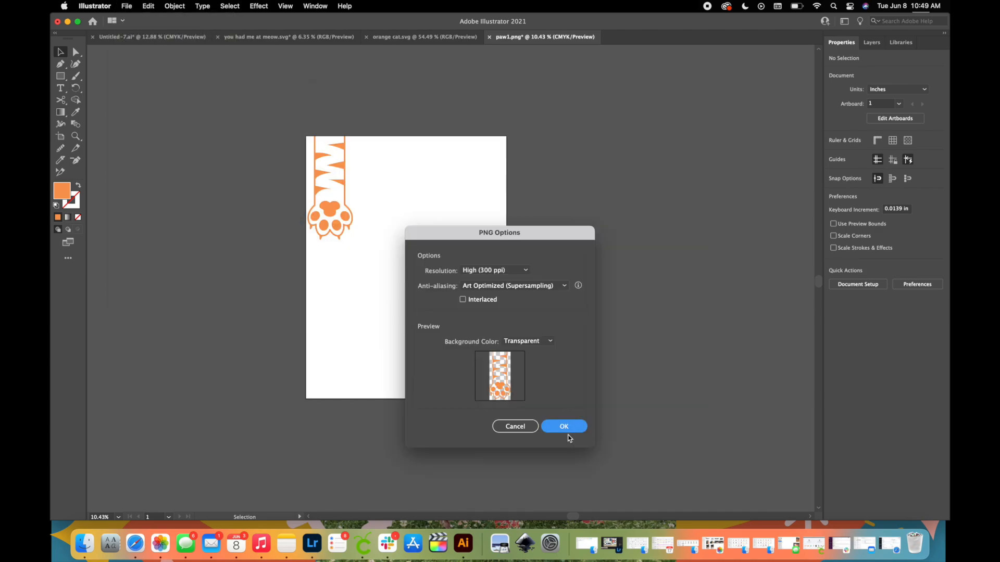
left_click(564, 427)
Undo the deletion of the other paws and delete the striped paw instead.
key("super+z")
left_click(329, 209)
key("Delete")
Export the three remaining paws together as a PNG named paw2.
left_click(128, 6)
left_click(277, 219)
type("paw2")
left_click(658, 294)
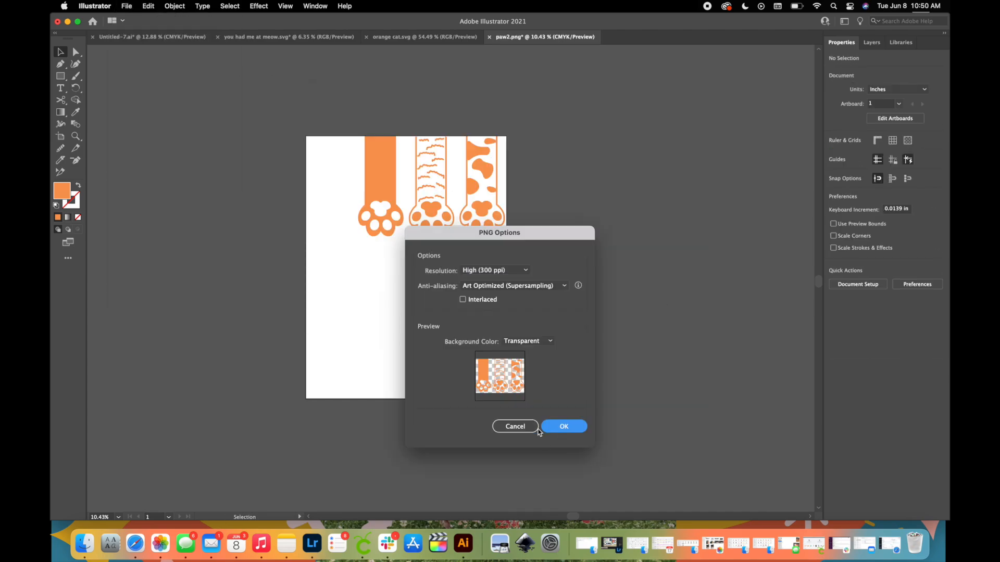
left_click(564, 427)
Delete the fur-lined and spotted paws and export the remaining solid paw as a PNG named paw2, replacing the existing file.
key("Delete")
left_click(128, 6)
left_click(277, 219)
type("paw3")
left_click(658, 294)
left_click(529, 234)
left_click(554, 427)
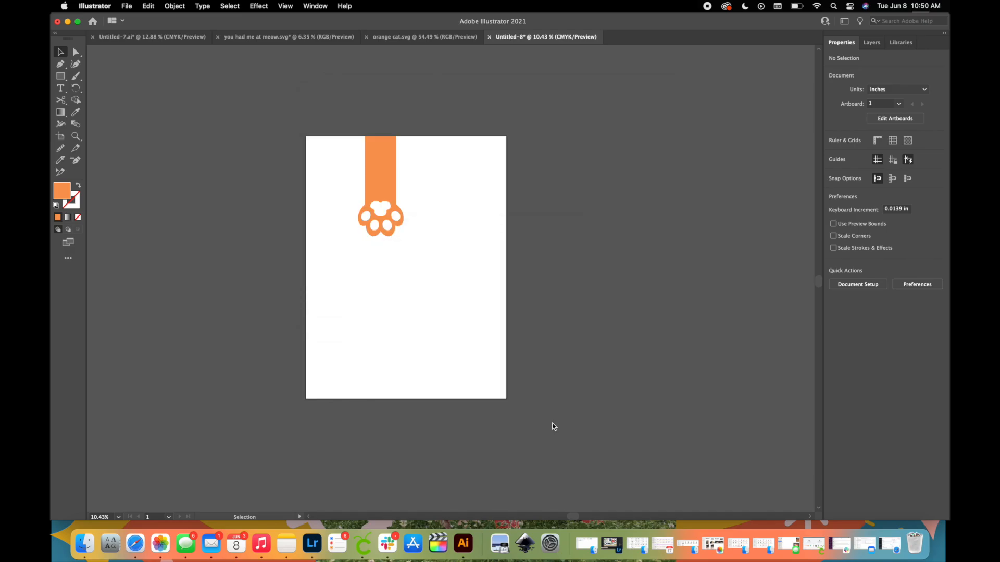
Restore the paws, delete the solid and spotted ones, and export the fur-lined paw as a PNG named paw3.
key("super+z")
key("Delete")
Restore the spotted paw, leave it alone on the artboard, and export it as a PNG named paw4.
key("Delete")
left_click(128, 6)
left_click(277, 219)
type("paw3")
left_click(656, 296)
left_click(555, 427)
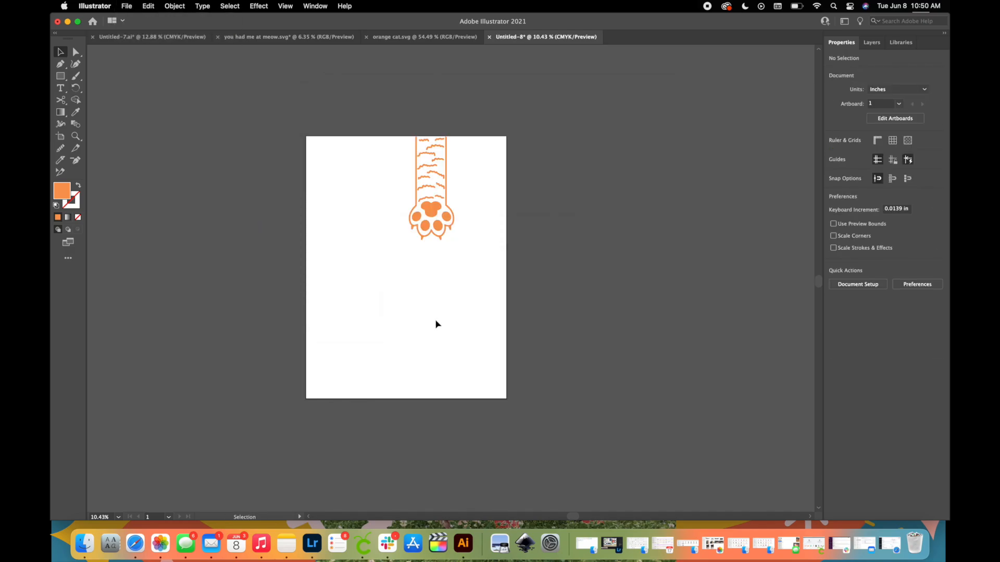
key("super+z")
key("Delete")
left_click(128, 6)
left_click(277, 219)
type("paw4")
left_click(658, 295)
left_click(567, 428)
Undo the last two changes on the artboard.
key("super+z")
key("super+z")
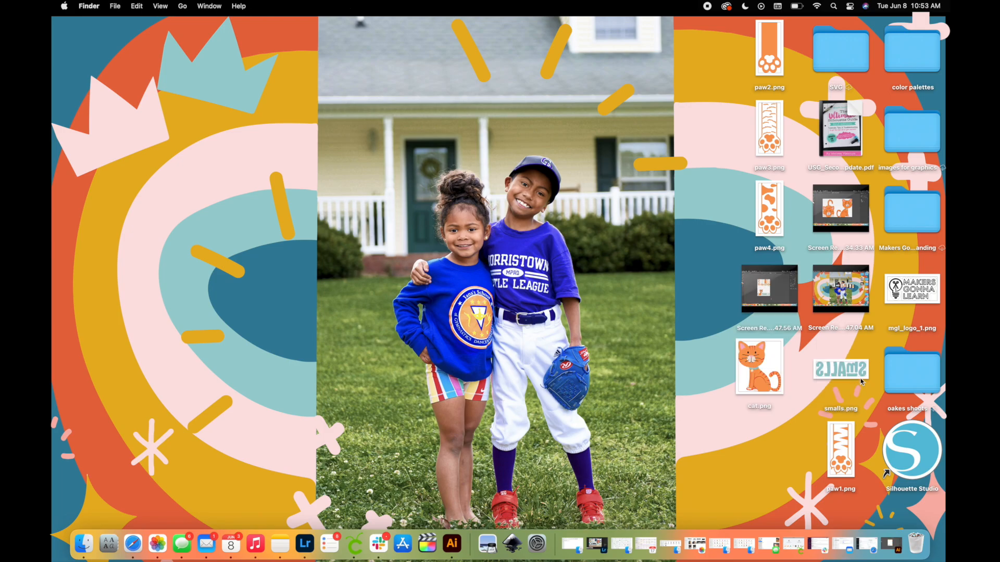
Open smalls.png from the Desktop in Preview and set its print paper size to the 13 by 19 inch sublimation size.
double_click(853, 371)
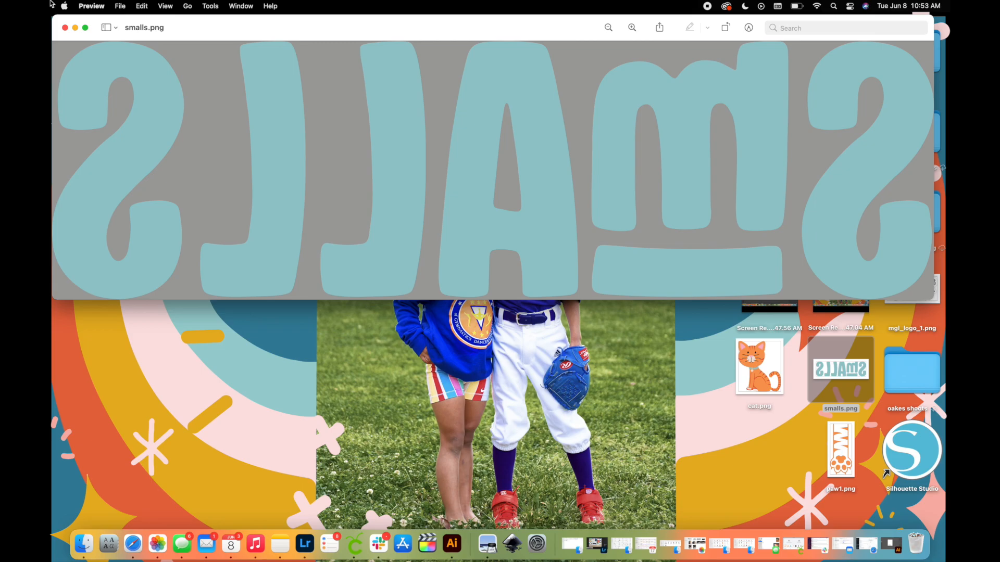
left_click(121, 6)
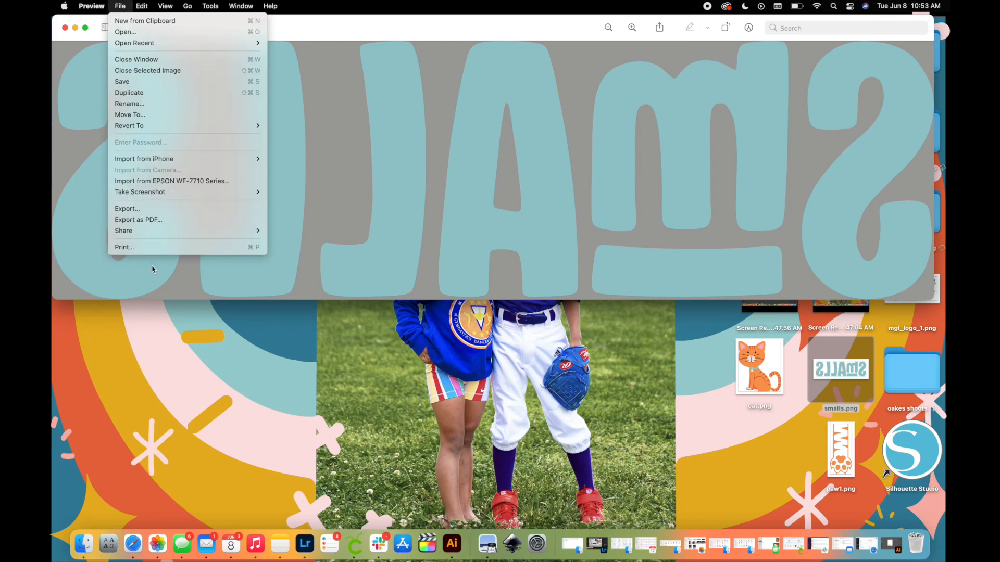
left_click(145, 249)
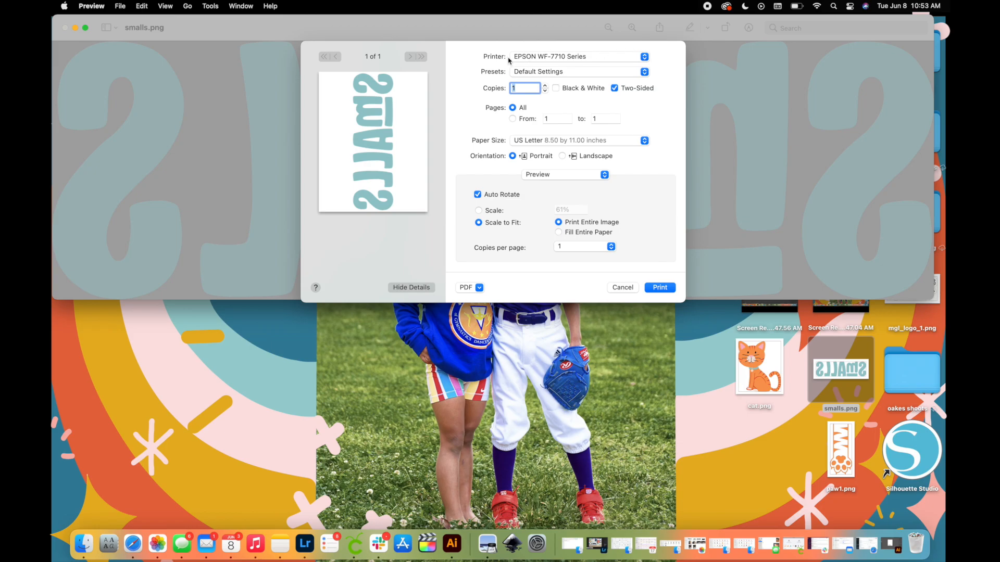
left_click(644, 141)
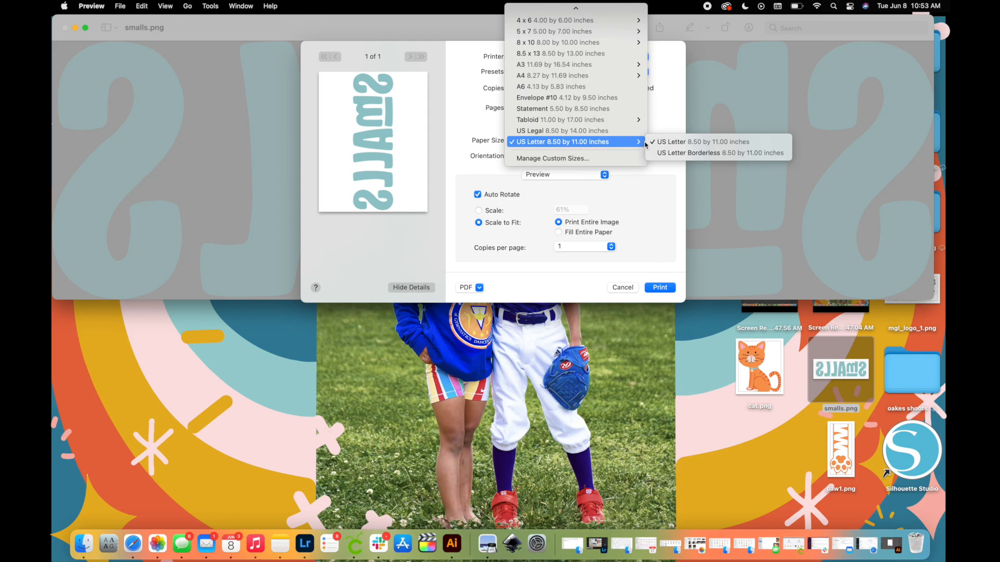
left_click(626, 163)
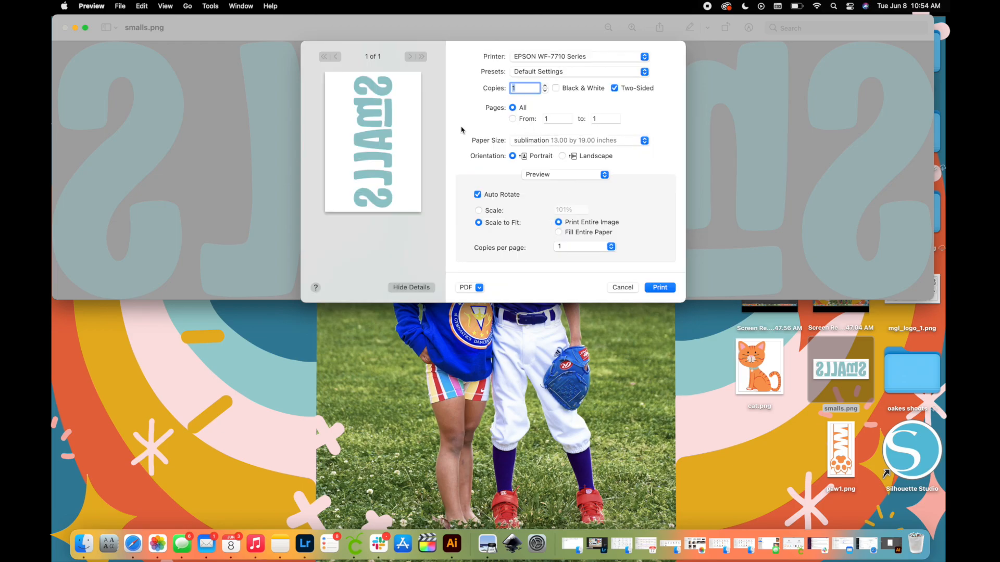
Set the print scale to 100% and print the SMALLS lettering on the EPSON WF-7710 Series.
left_click(479, 212)
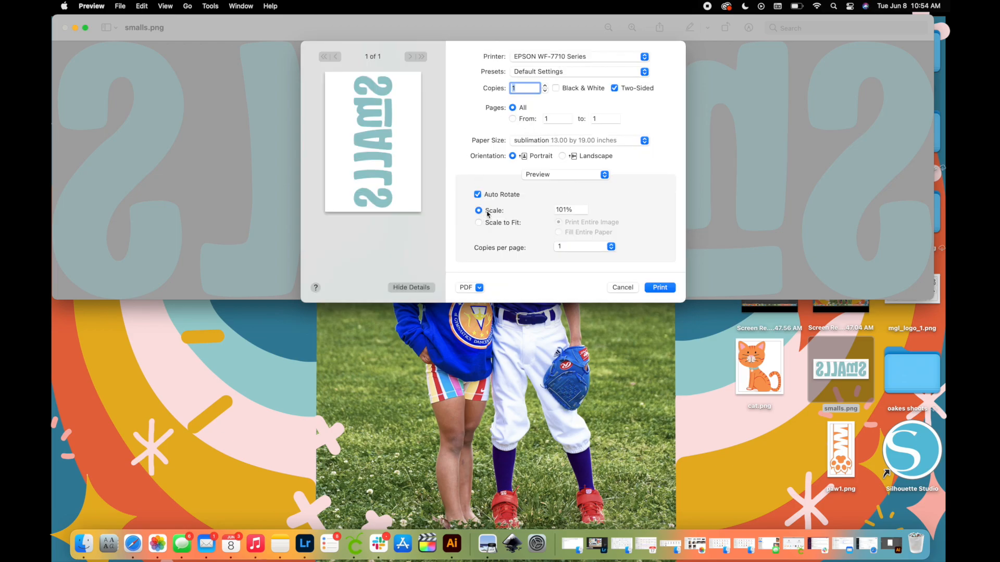
left_click(579, 211)
type("100")
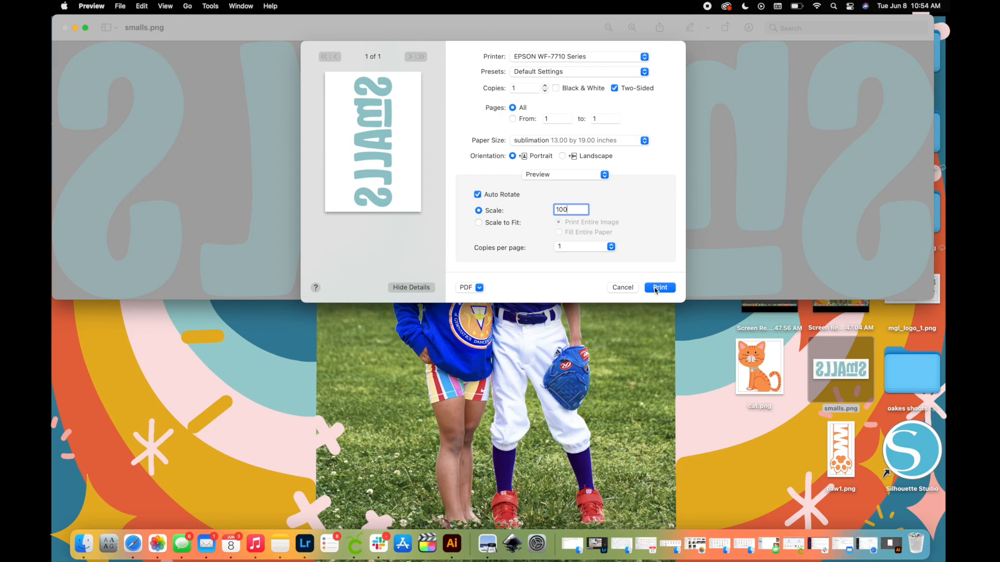
left_click(660, 288)
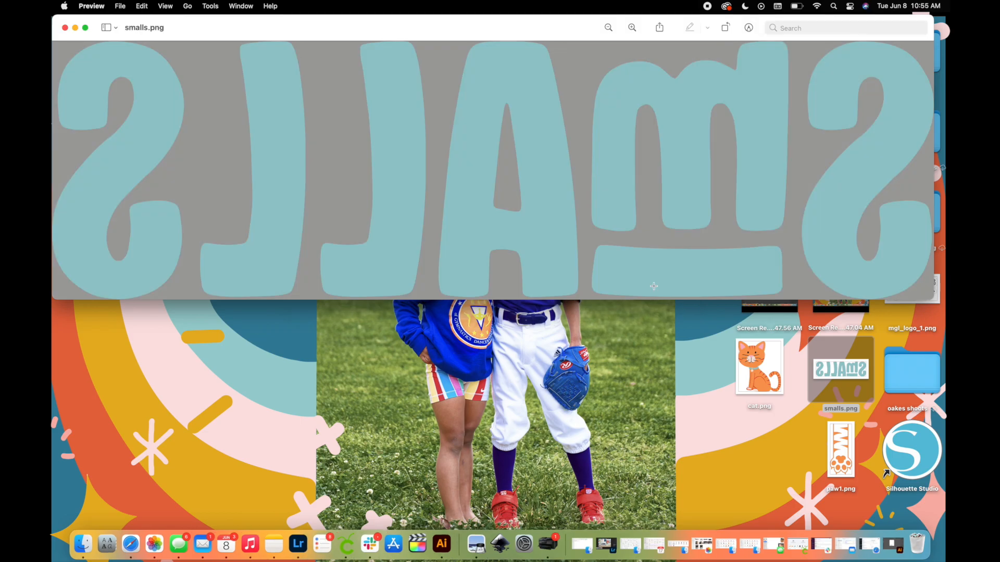